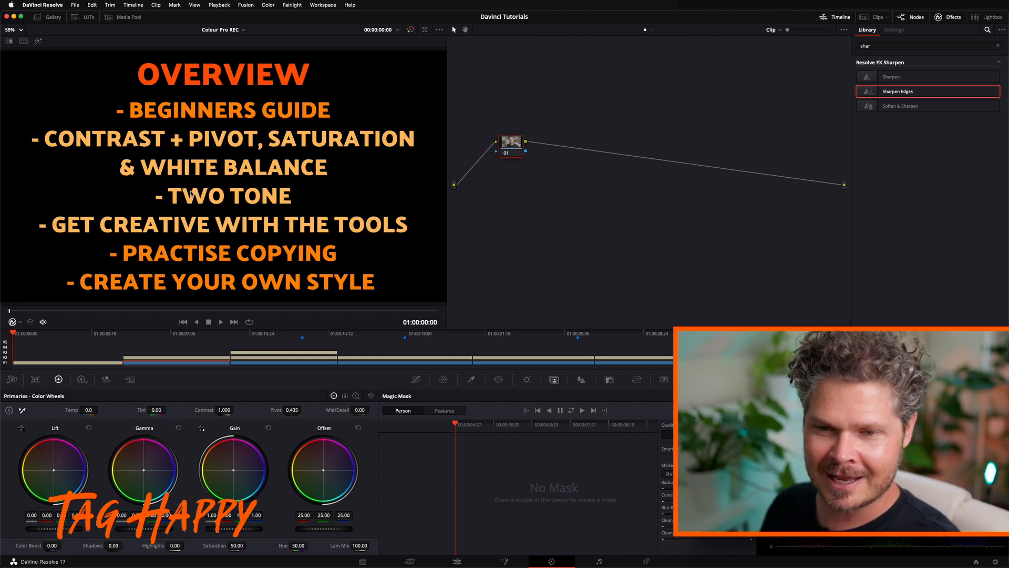
Review the out of camera, contrast and saturation, two tone and creative tools clips along the timeline
click(171, 334)
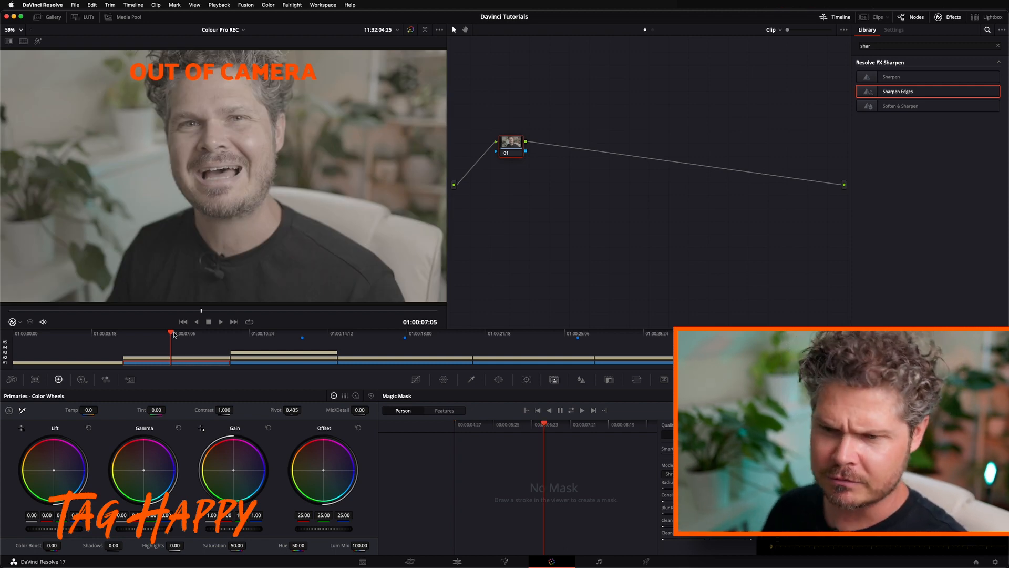
click(275, 337)
click(373, 338)
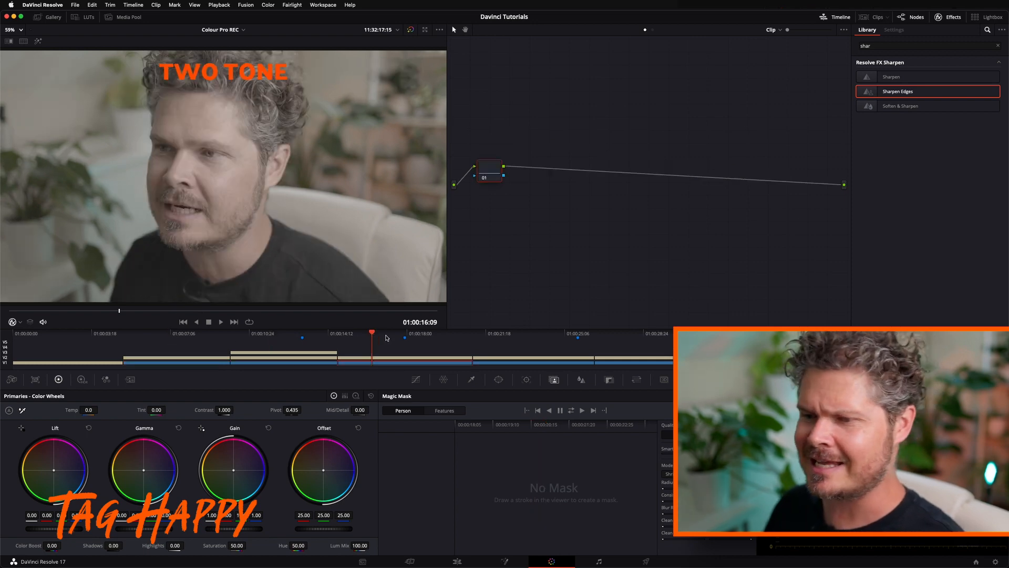
click(513, 339)
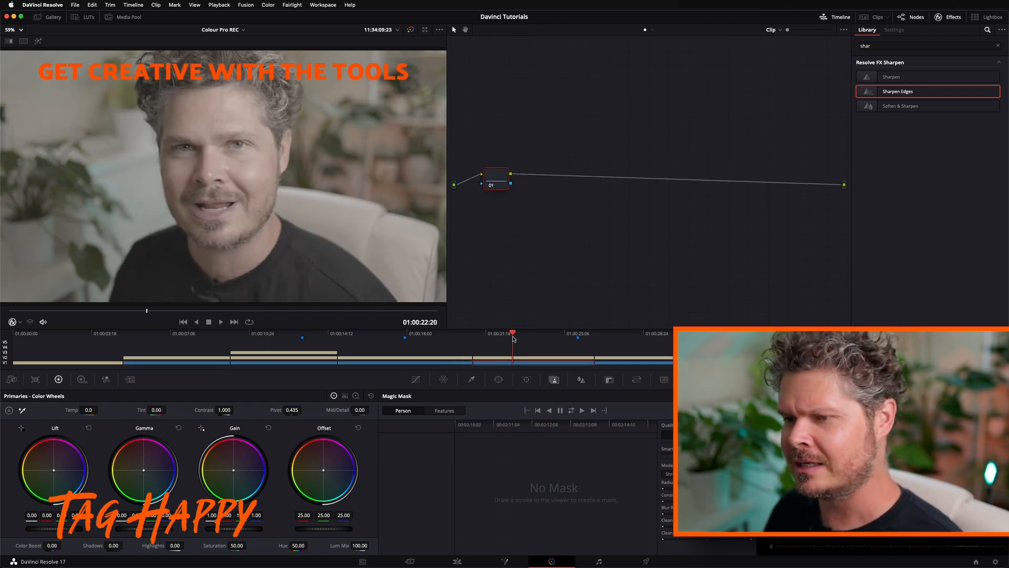
click(189, 338)
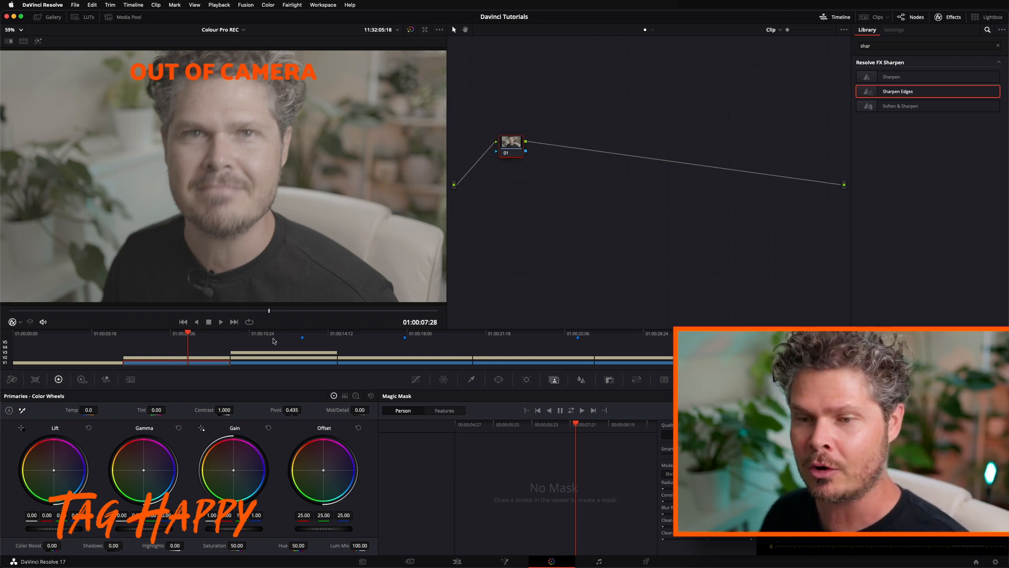
key(Down)
key(Down)
click(182, 333)
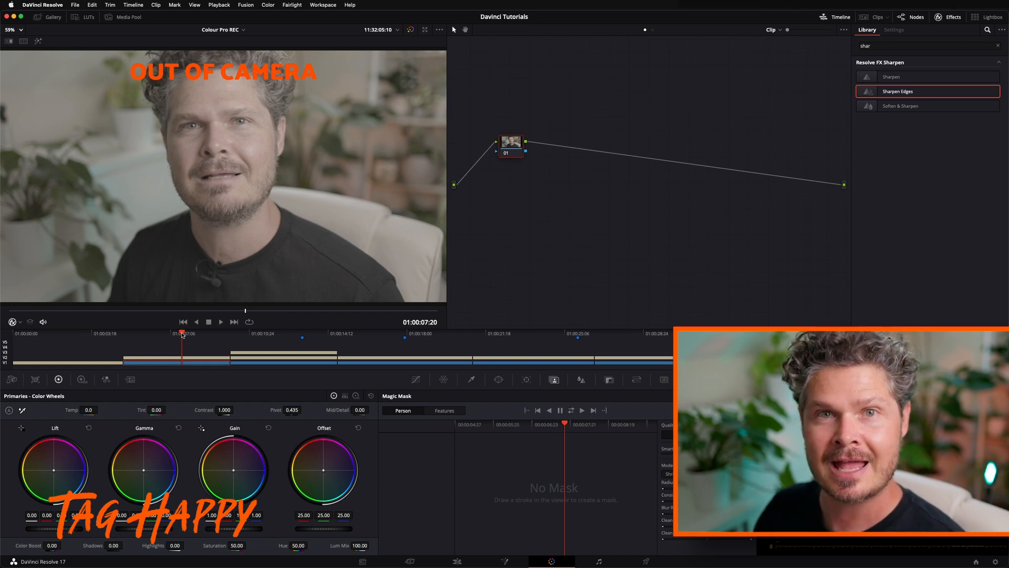
drag(183, 335, 187, 333)
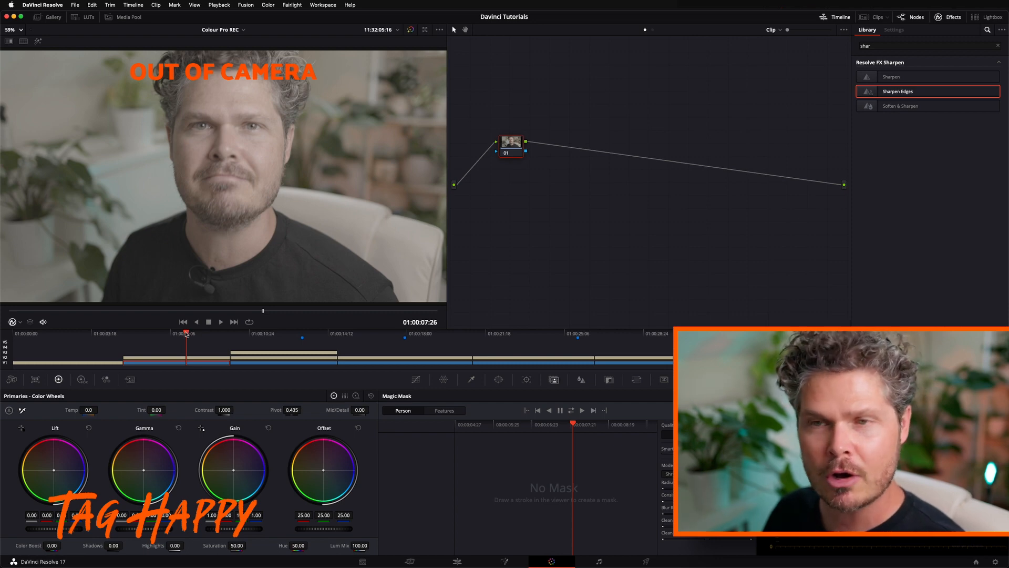
click(273, 335)
click(365, 333)
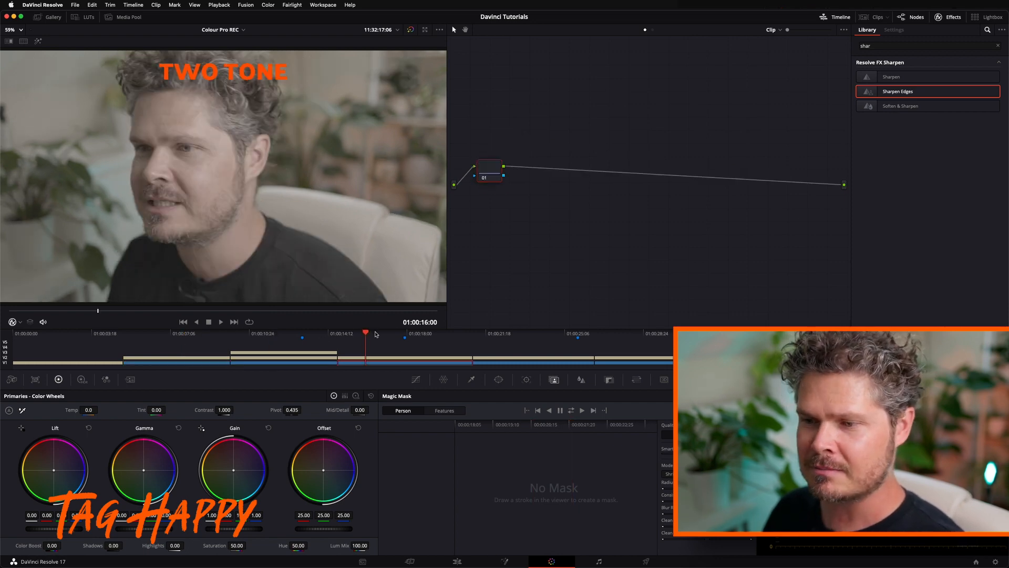
click(508, 333)
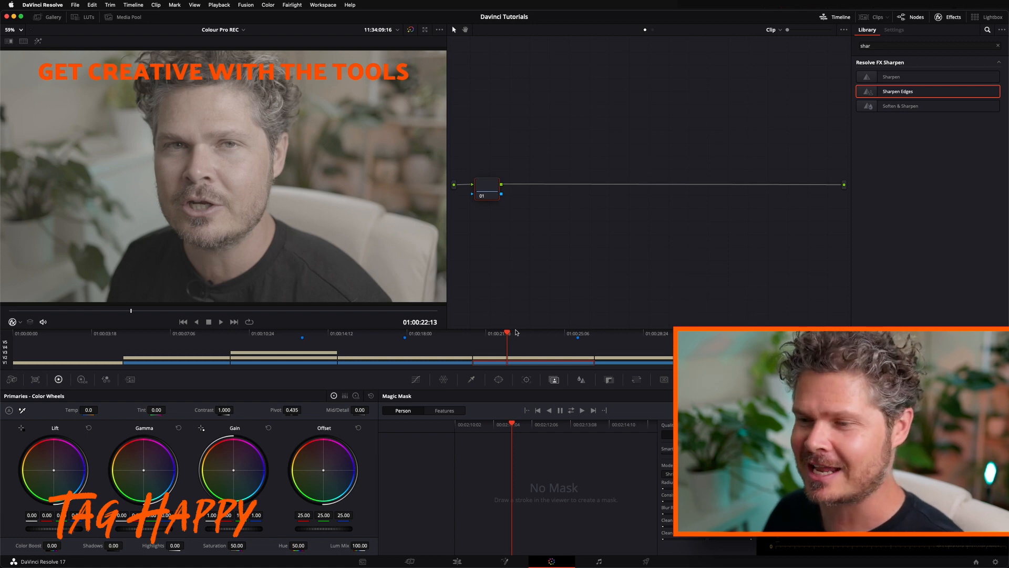
click(530, 333)
click(395, 333)
click(279, 334)
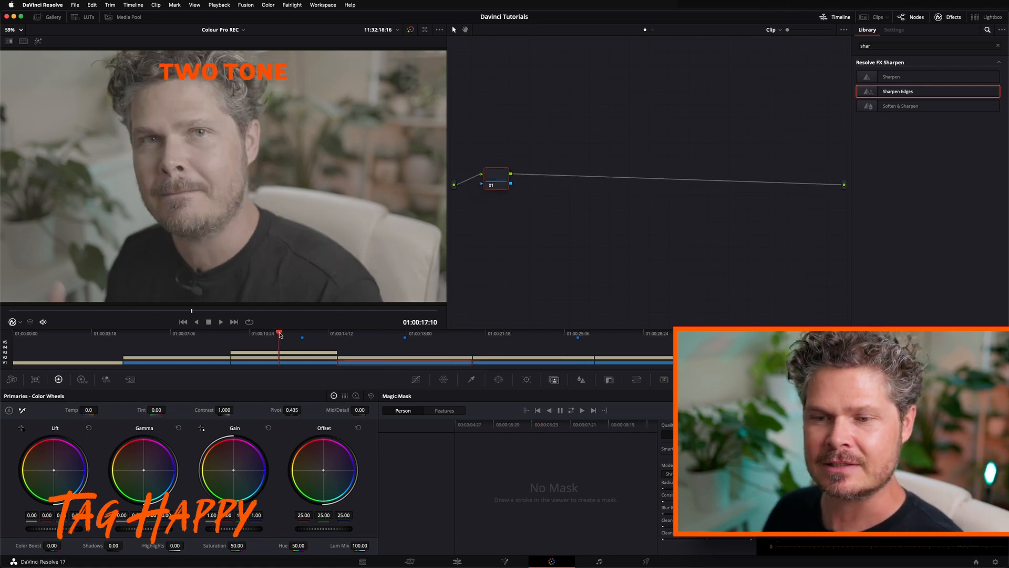
click(184, 334)
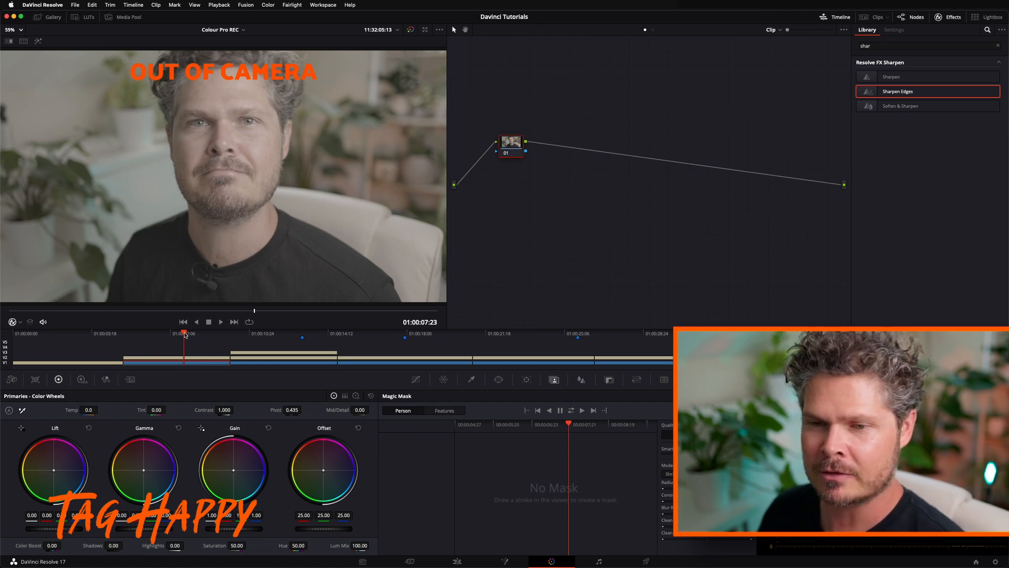
drag(185, 335, 197, 334)
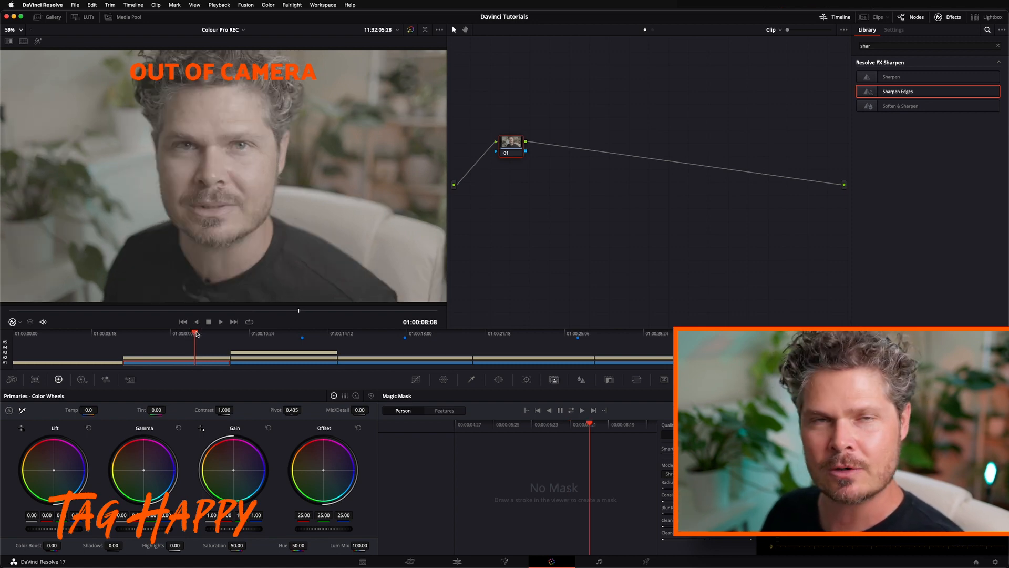
Park the playhead at 01:00:13:04 on the contrast and pivot clip and add a serial node after node 01, placed near the output
click(280, 333)
drag(281, 334, 303, 335)
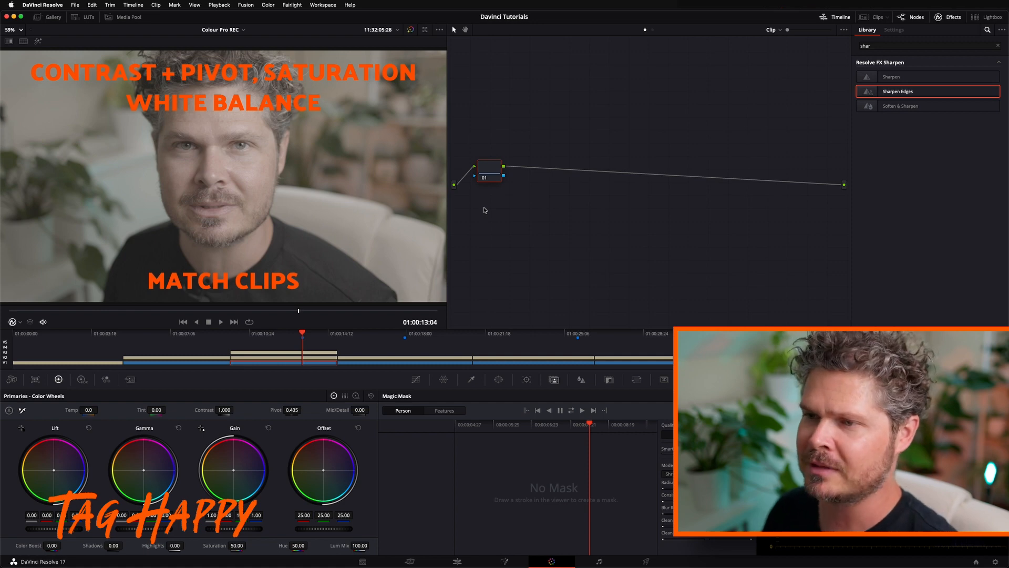
drag(491, 170, 487, 145)
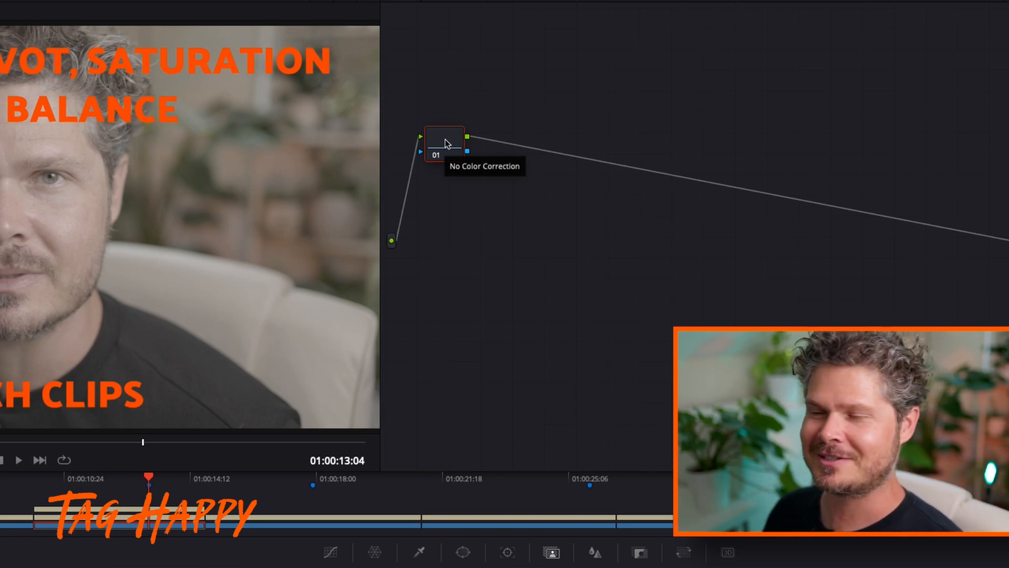
right_click(446, 144)
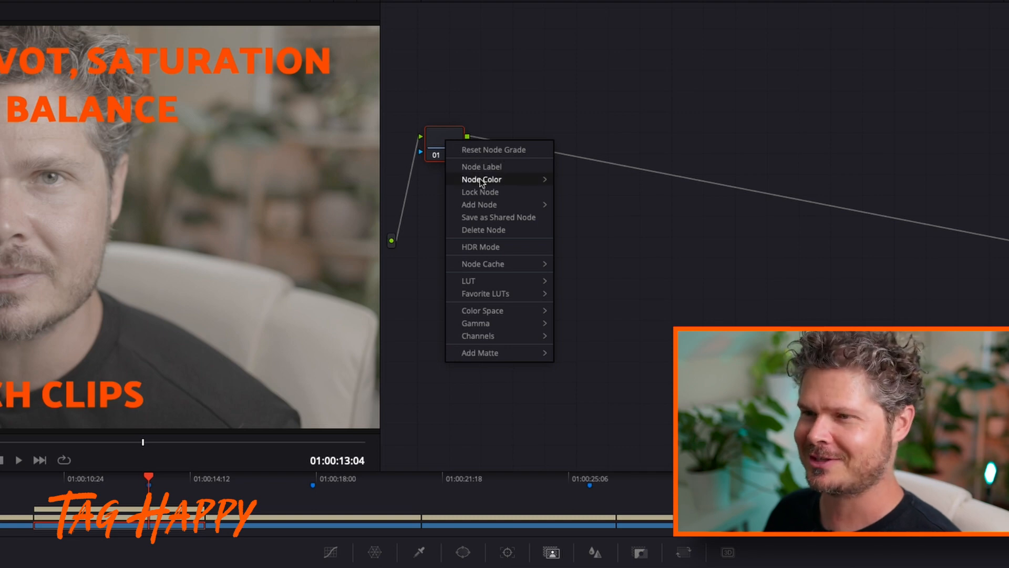
mouse_move(481, 181)
mouse_move(486, 204)
click(581, 206)
drag(510, 135, 978, 128)
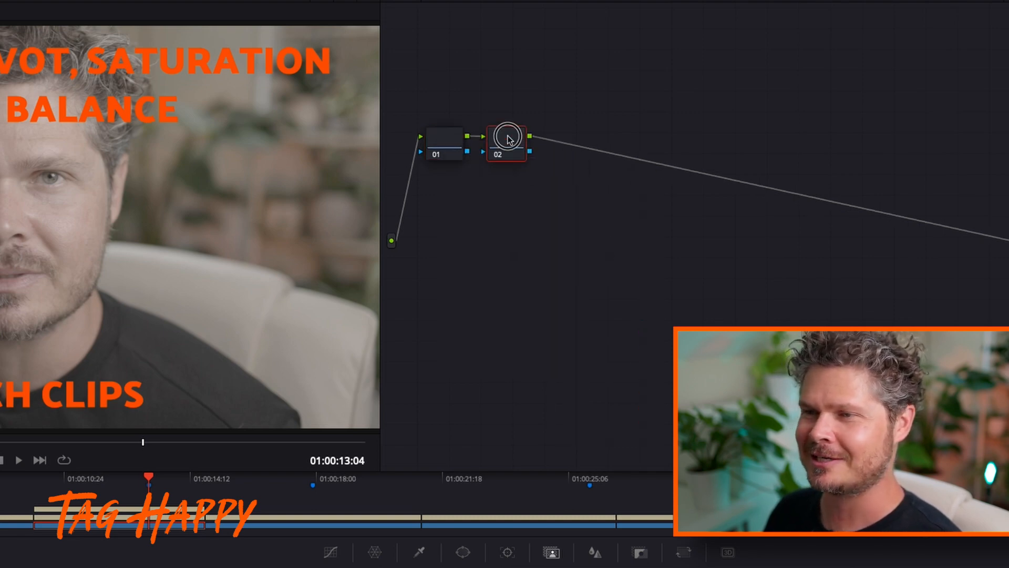
drag(865, 119, 859, 118)
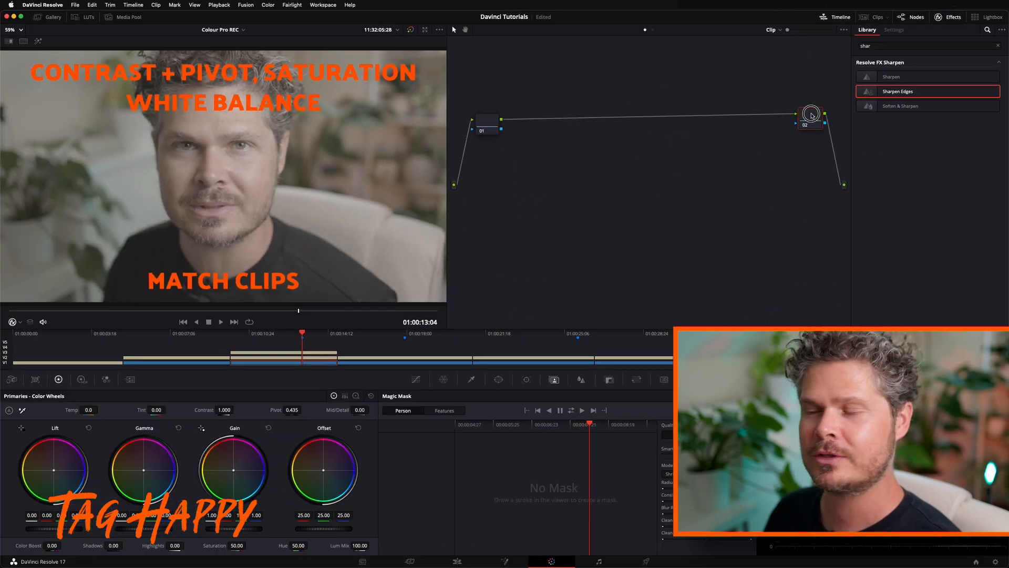
Label the new node 02 near the output "col trans"
right_click(859, 119)
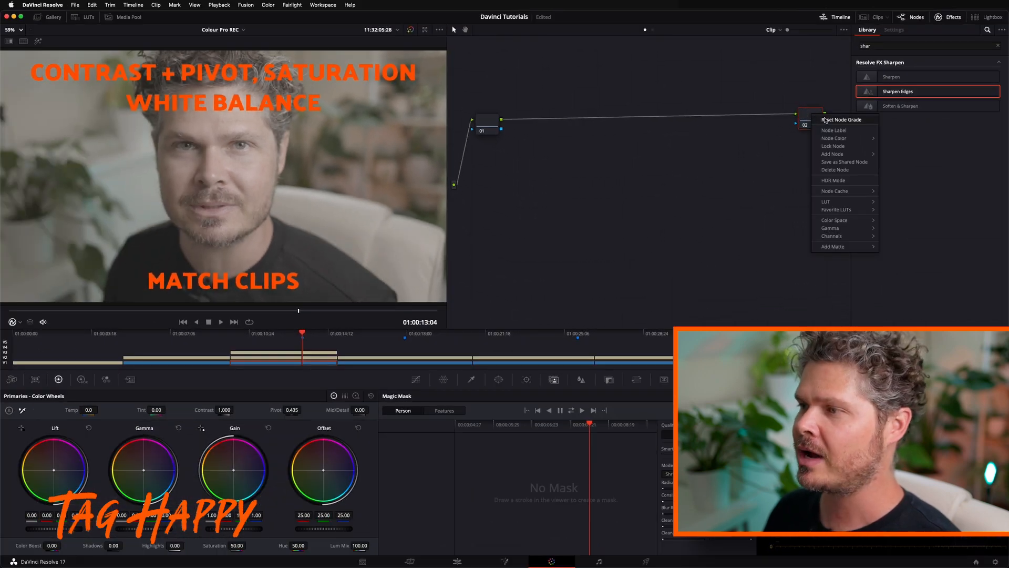
click(828, 132)
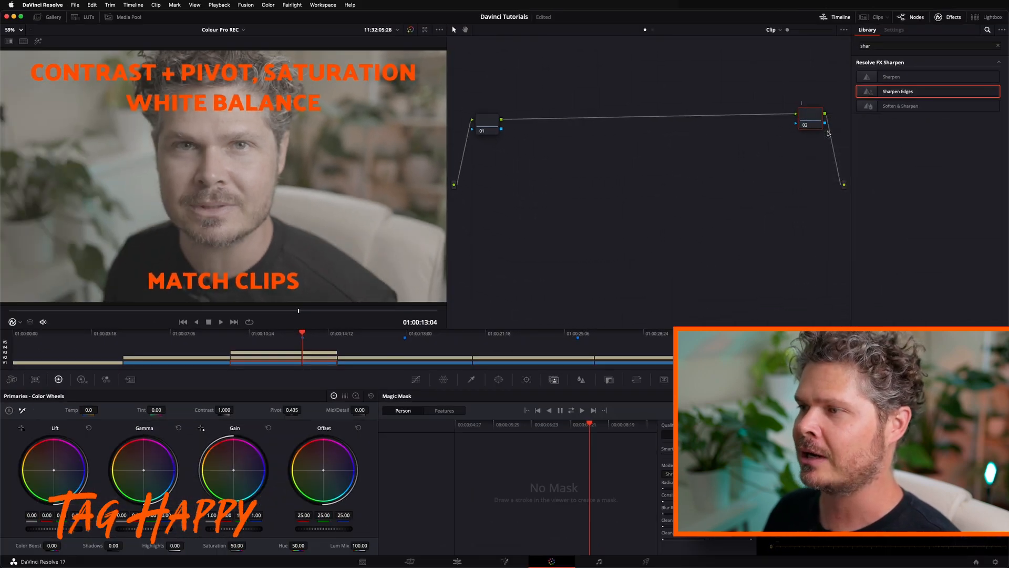
text(col)
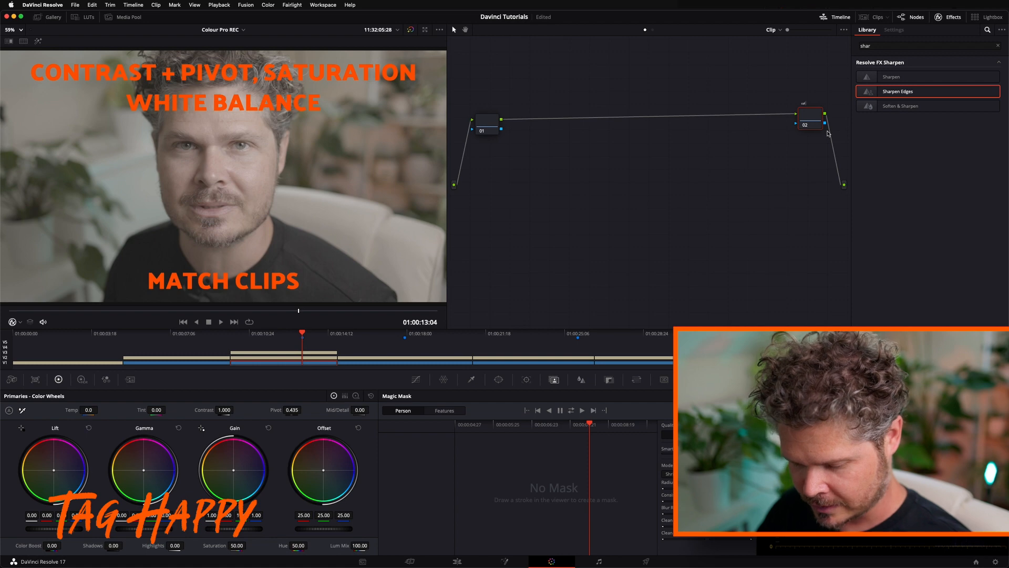
text( trans)
click(810, 146)
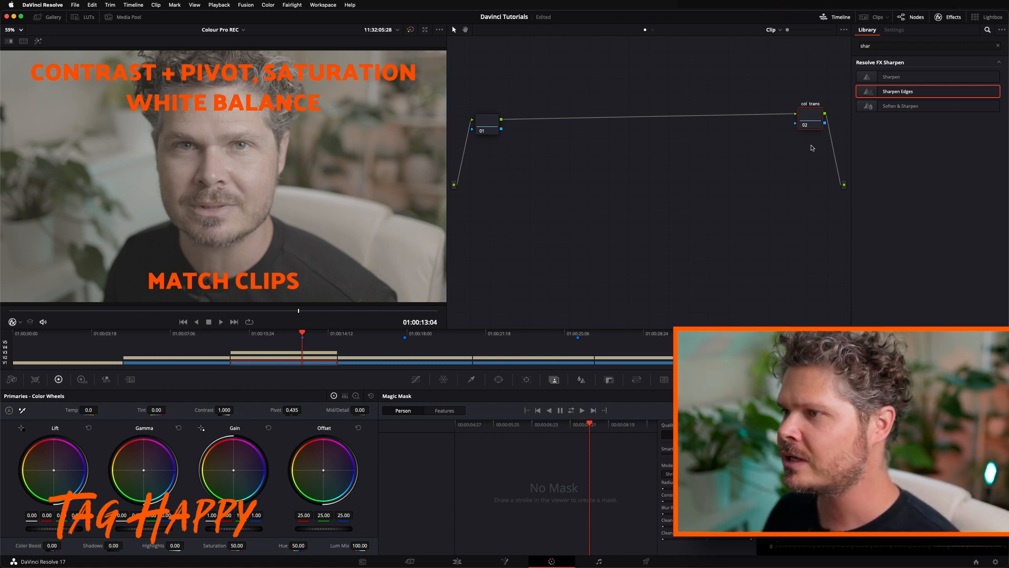
drag(816, 111, 814, 113)
drag(722, 176, 722, 178)
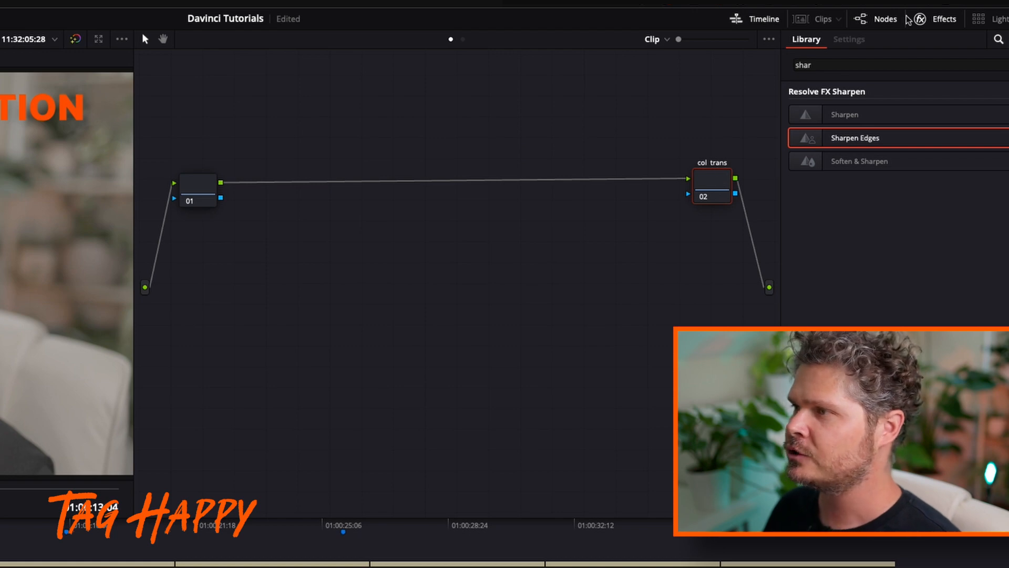
Search the effects library for "tran" and apply the Color Space Transform effect to the col trans node
click(825, 60)
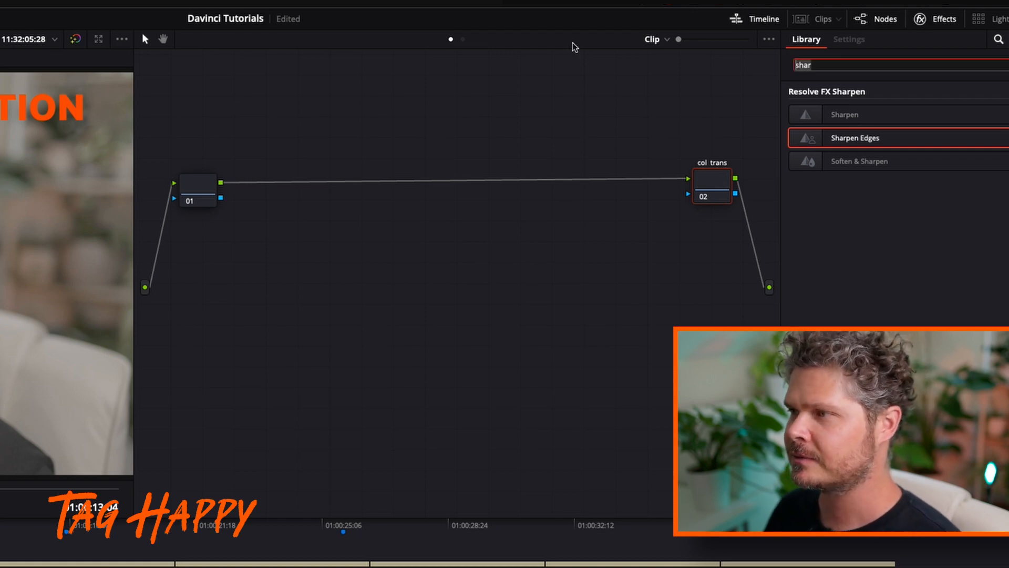
text(tran)
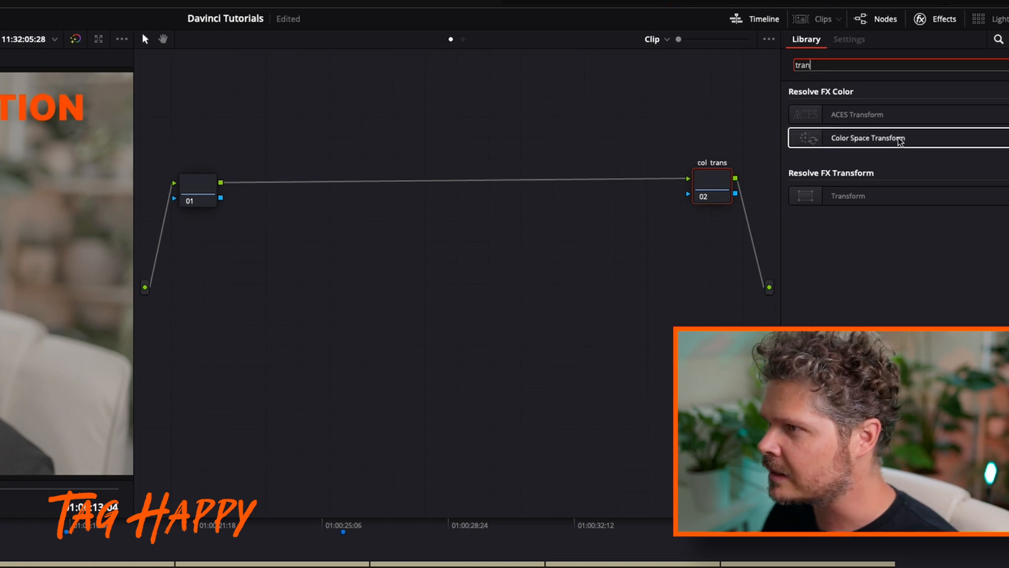
drag(900, 141, 716, 182)
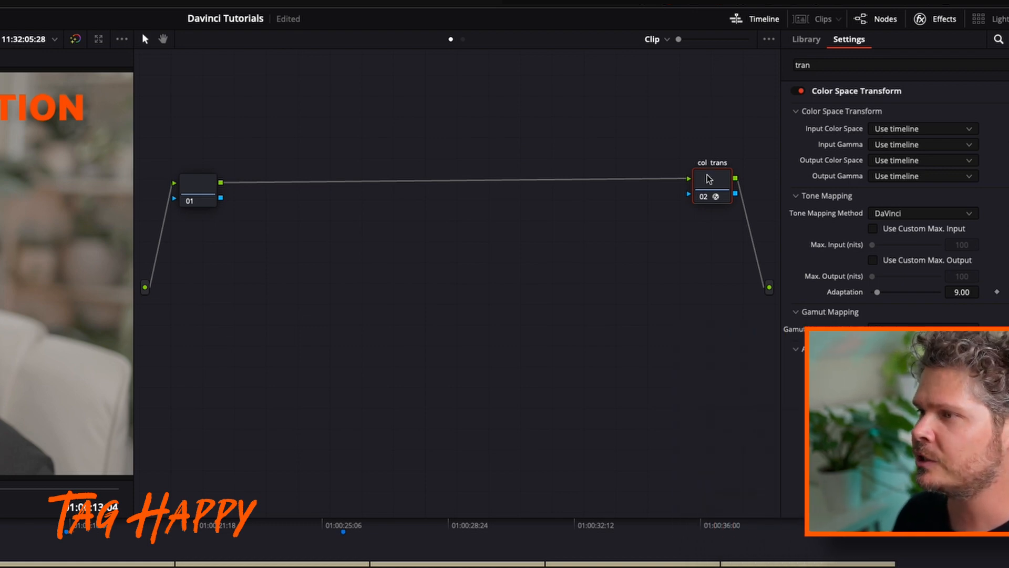
drag(709, 179, 713, 180)
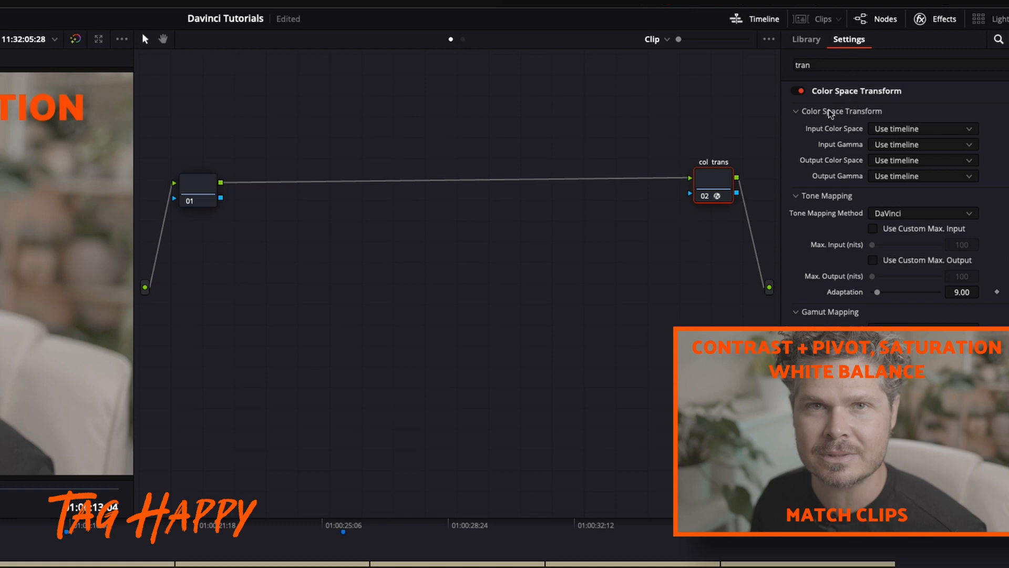
Set the Color Space Transform's input color space to Canon Cinema Gamut and its input gamma to Canon Log 3
click(896, 129)
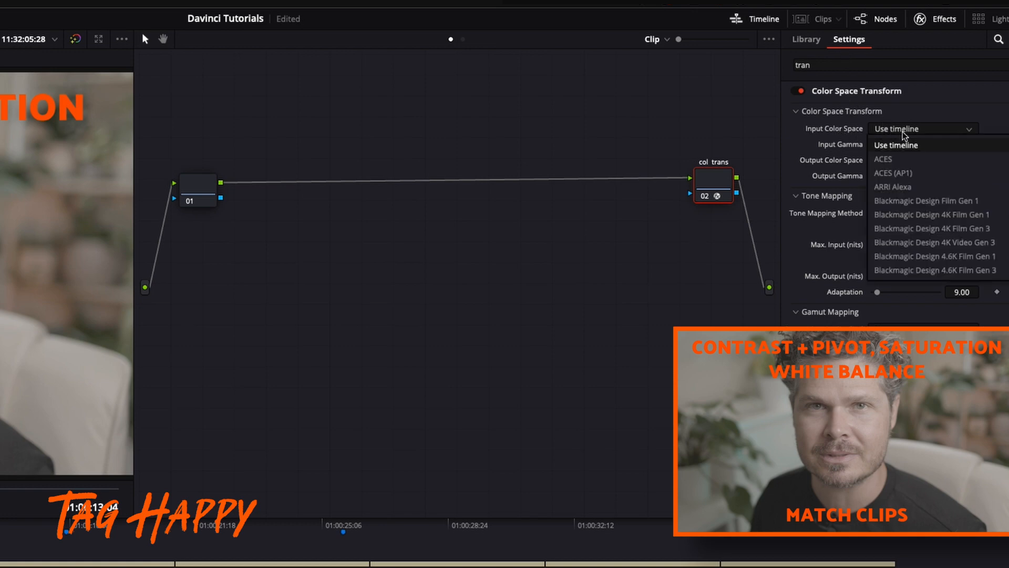
scroll(911, 195, down, 5)
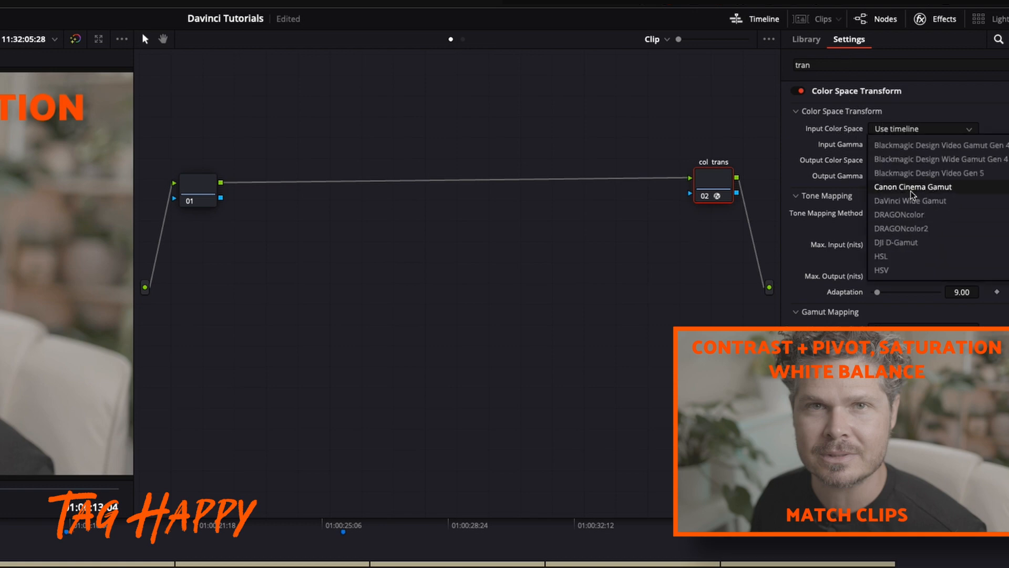
click(911, 188)
click(905, 147)
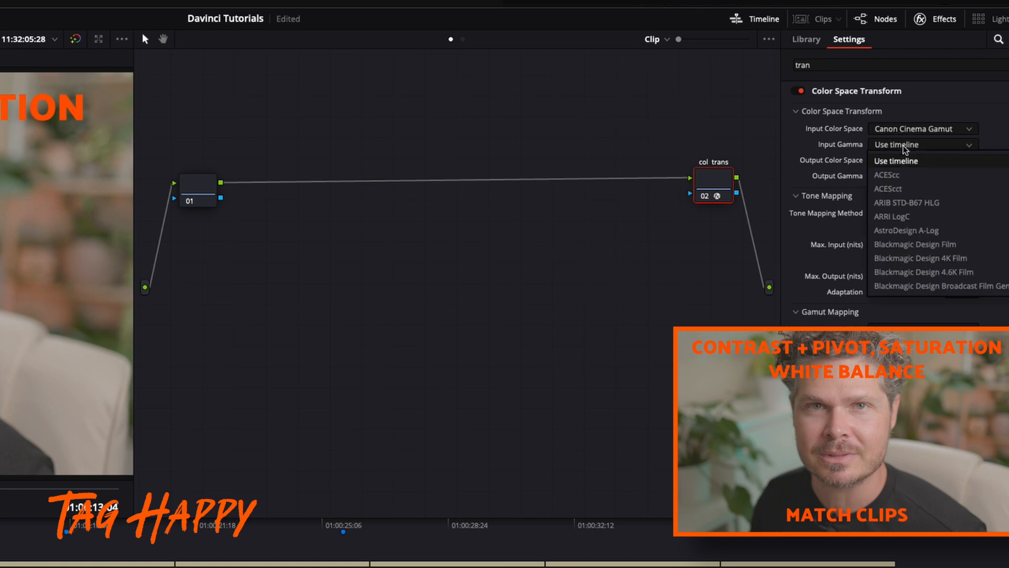
scroll(918, 237, down, 6)
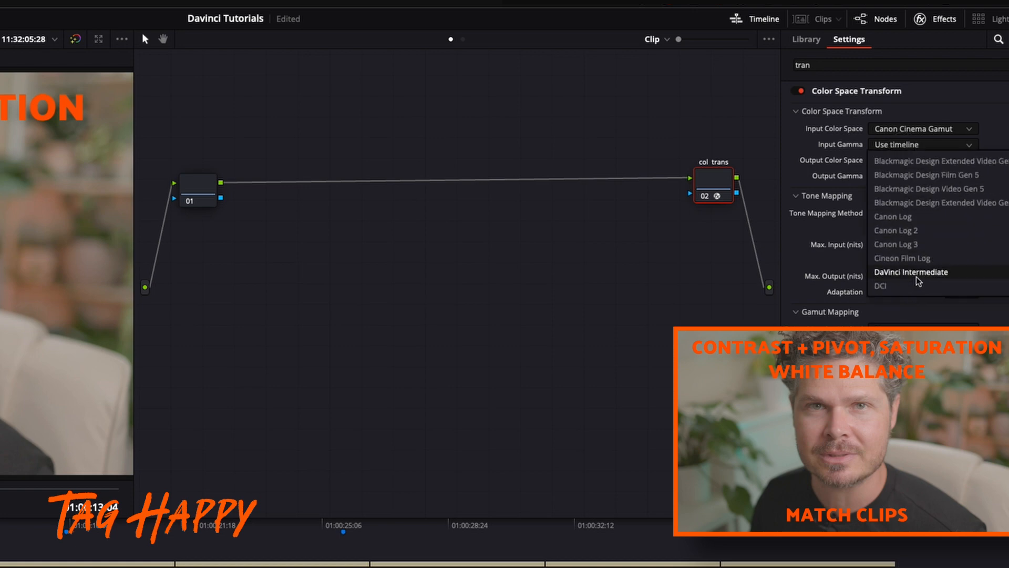
click(916, 244)
drag(717, 173, 717, 176)
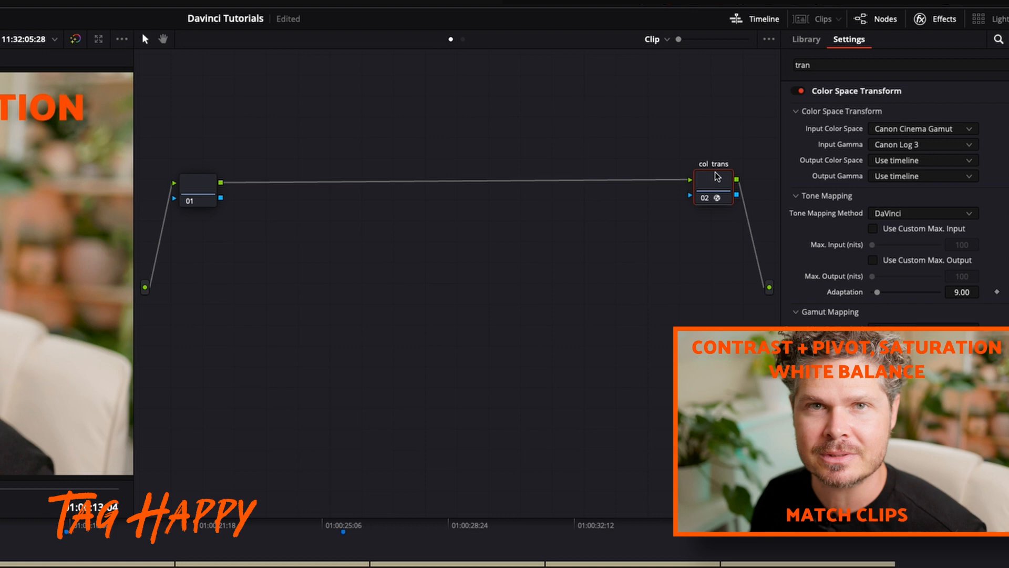
Add a serial node directly after node 01 and place it below the connection line
click(203, 183)
right_click(203, 184)
mouse_move(260, 248)
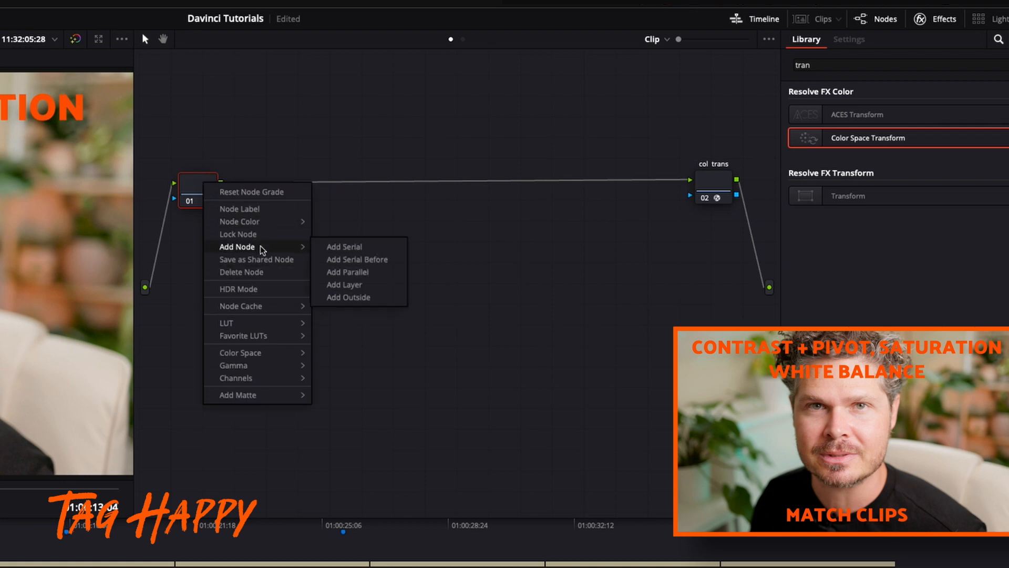
click(339, 247)
drag(258, 192, 249, 287)
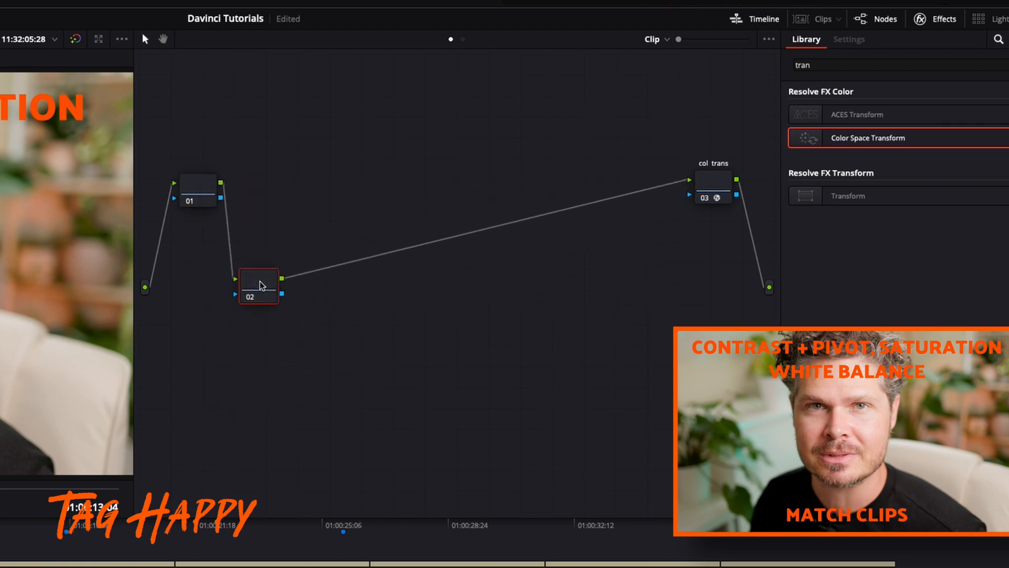
Label the new node 02 "con wb sat" and shift it slightly lower in the node graph
right_click(249, 287)
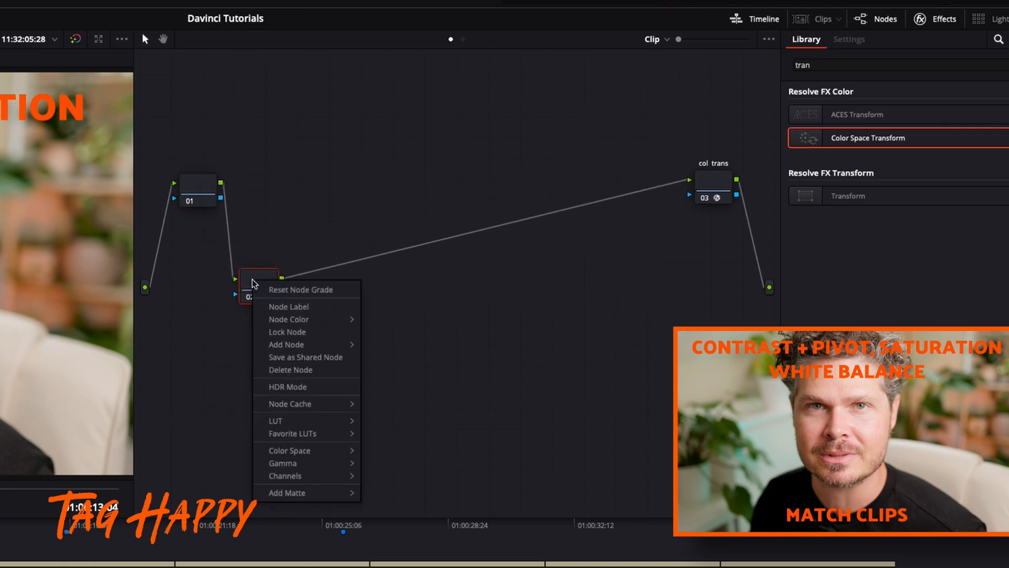
click(276, 305)
text(con)
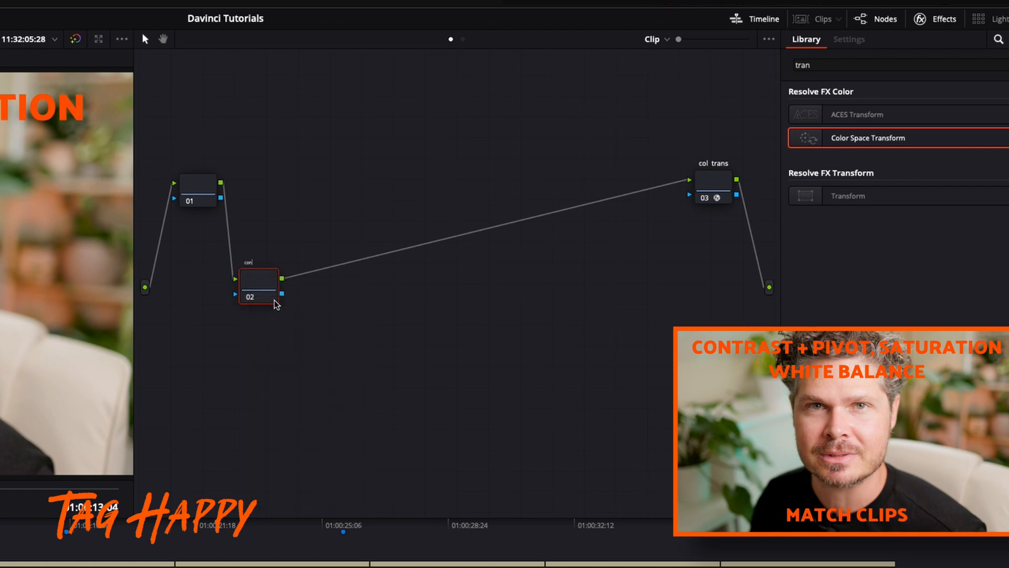
text( wb sat)
key(Return)
drag(262, 287, 242, 293)
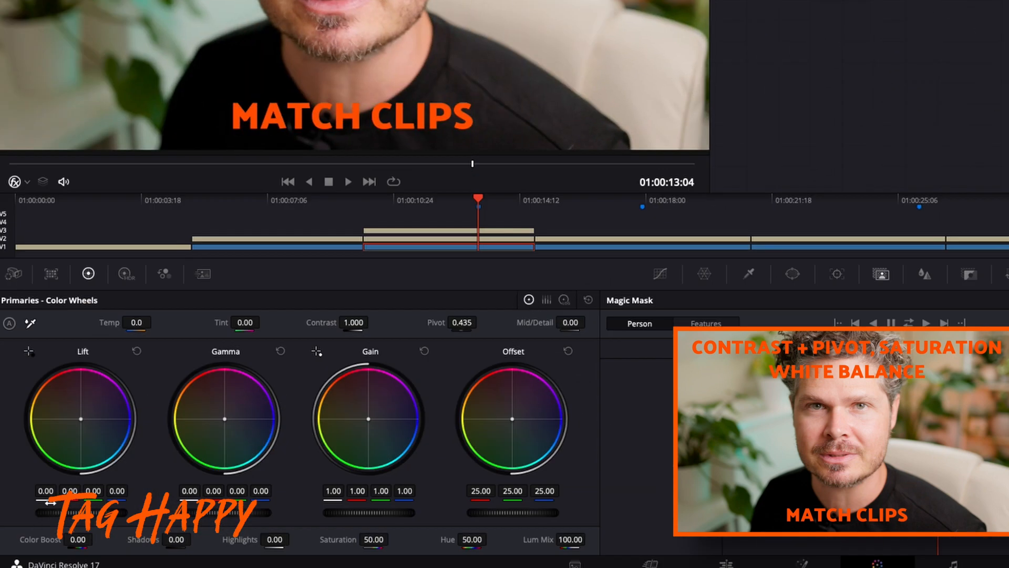
Raise the con wb sat node's lift to 0.04 on all channels and its contrast to 1.210
drag(50, 503, 93, 515)
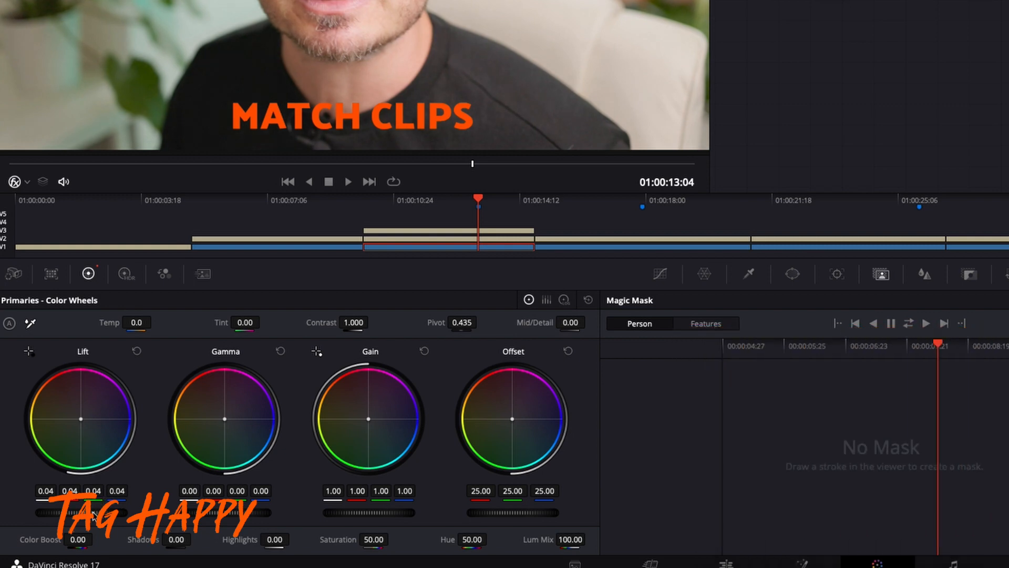
click(351, 322)
drag(352, 323, 420, 317)
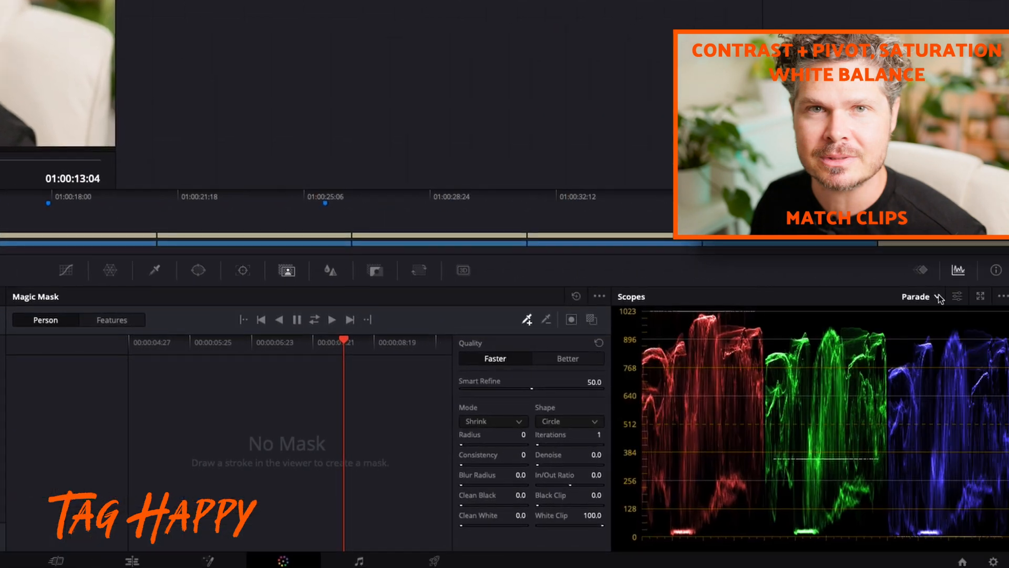
With the Parade scope displayed, set the con wb sat node's contrast to 1.190 and pivot to 1.000, and compare against the bypassed node
click(939, 297)
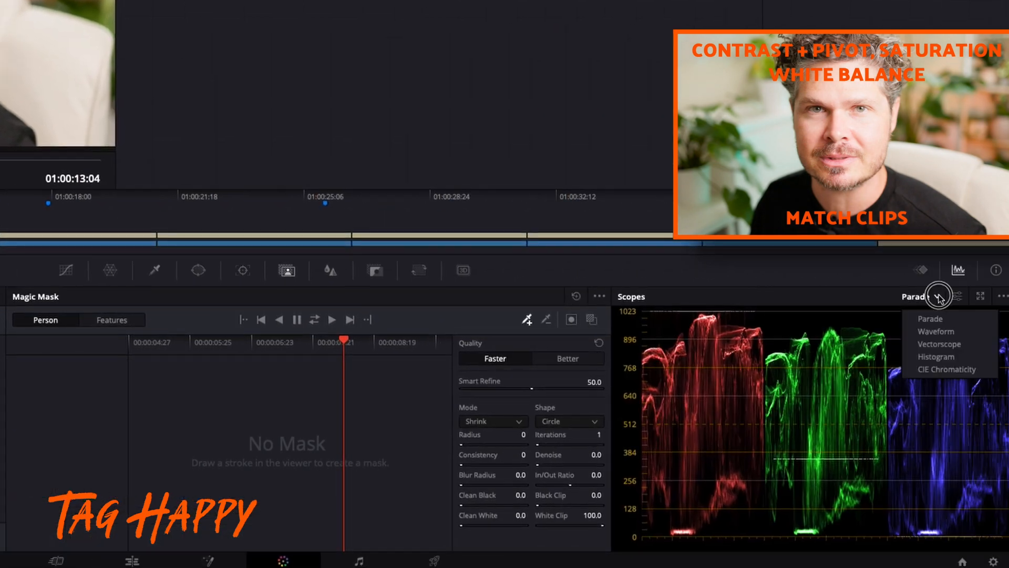
click(939, 321)
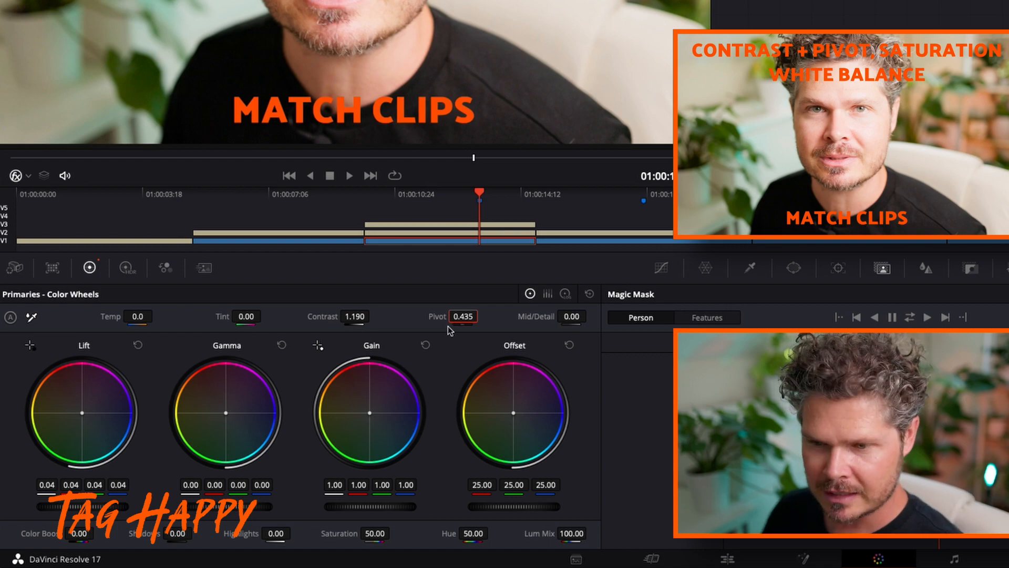
drag(463, 317, 580, 320)
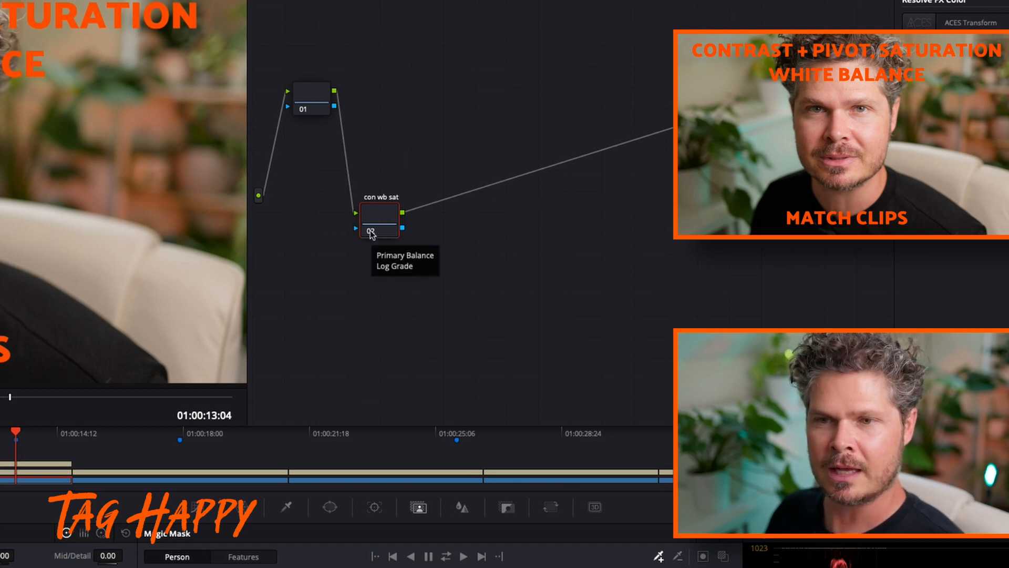
click(370, 231)
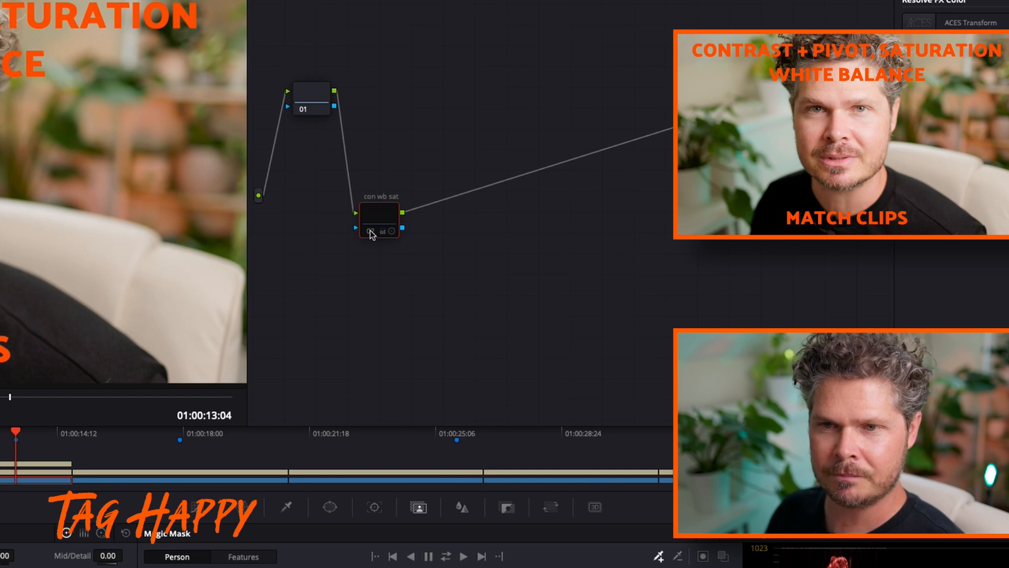
click(370, 230)
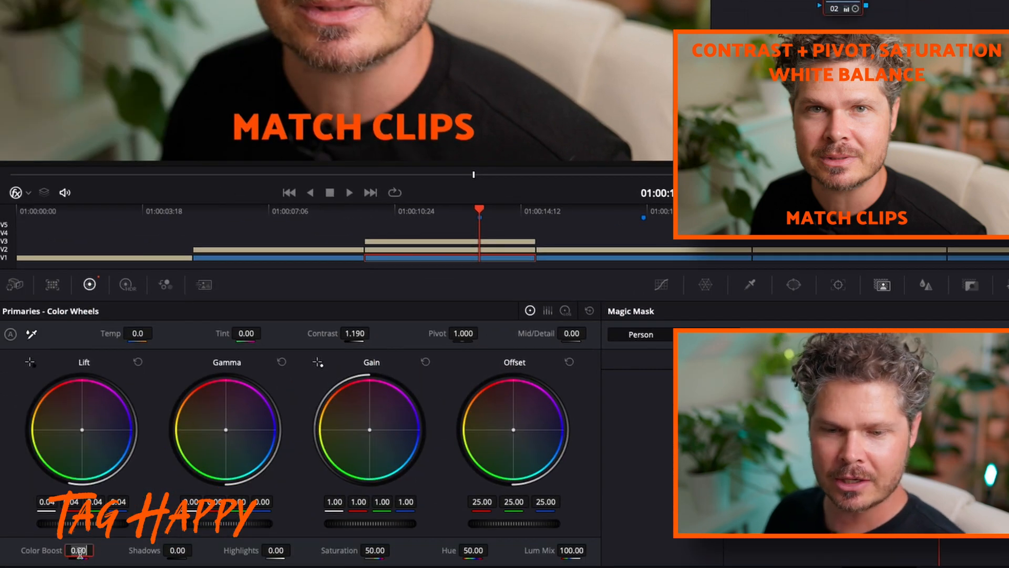
Raise the con wb sat node's Color Boost and settle it at 13.00
text(20)
key(Return)
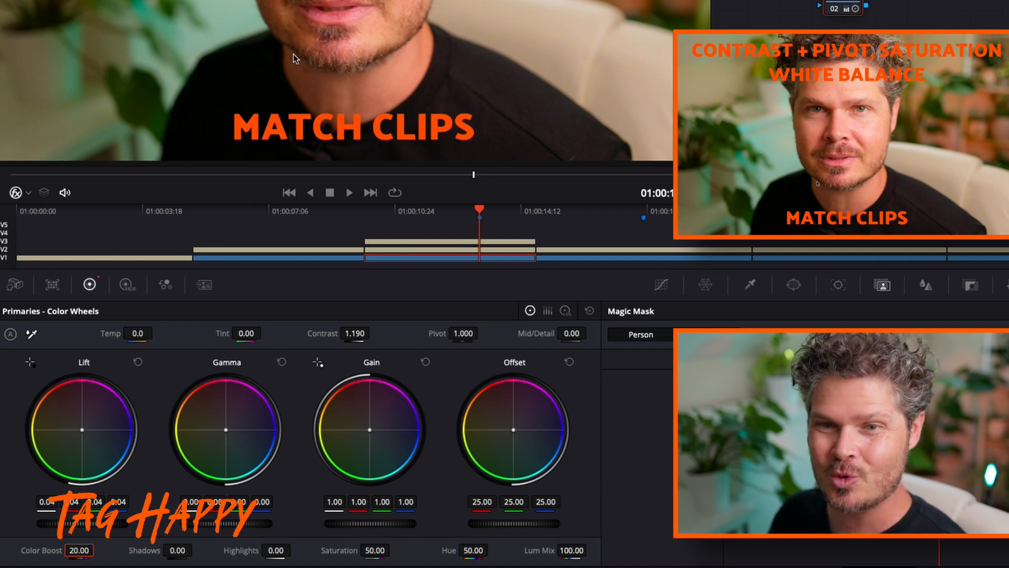
double_click(78, 549)
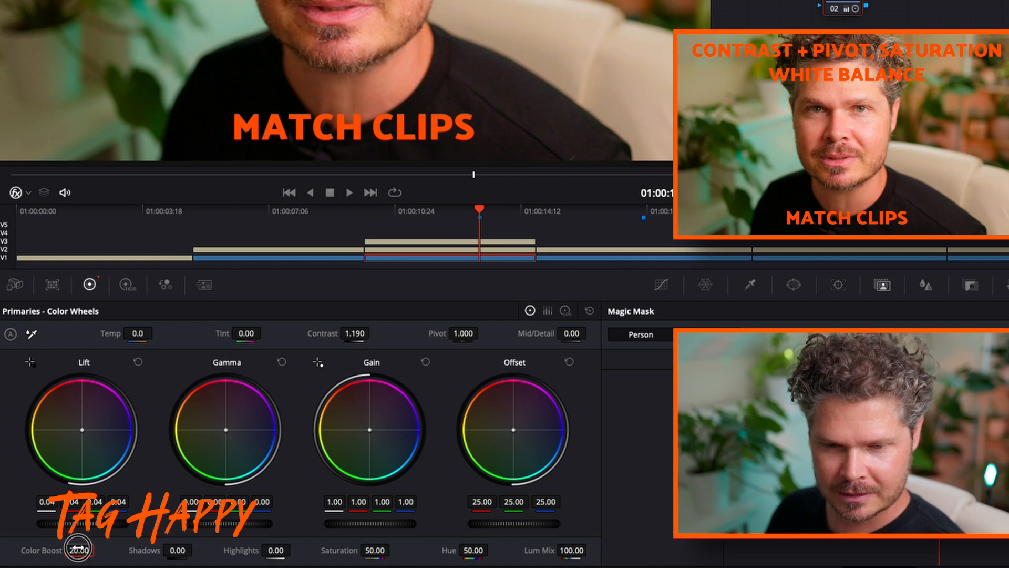
text(05)
key(Return)
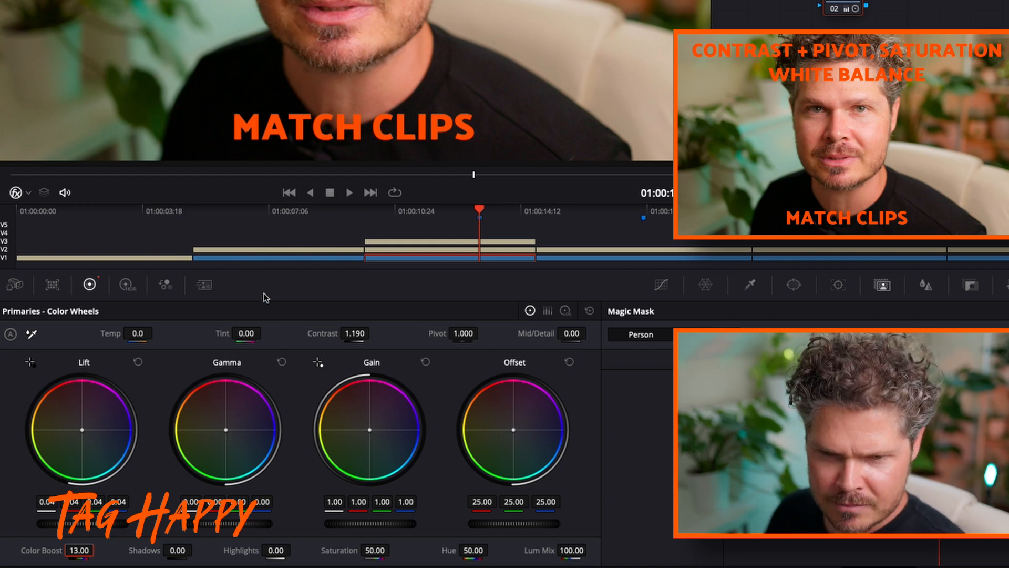
Cool the con wb sat node's white balance by setting its temperature to -80
click(137, 335)
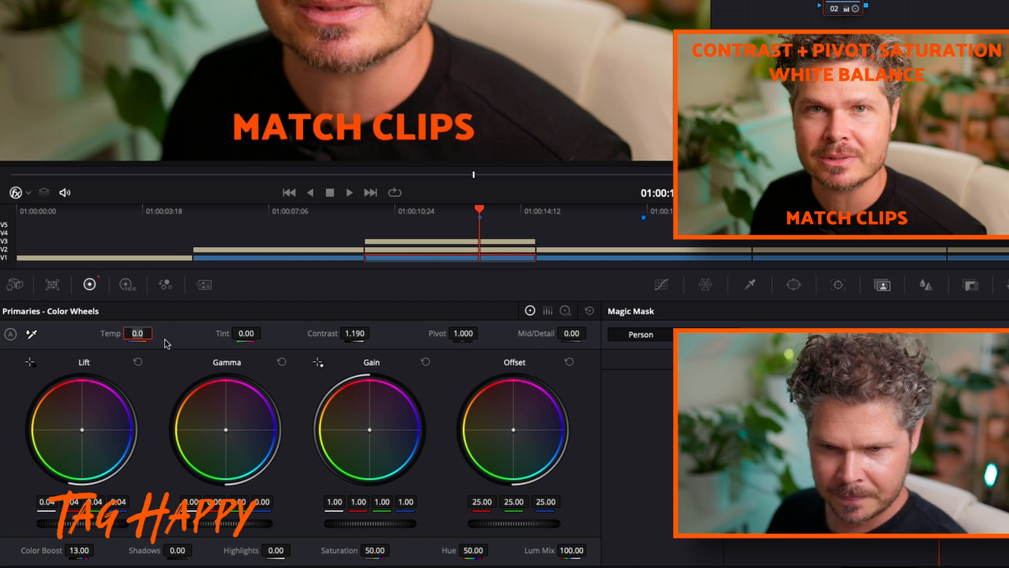
text(-80)
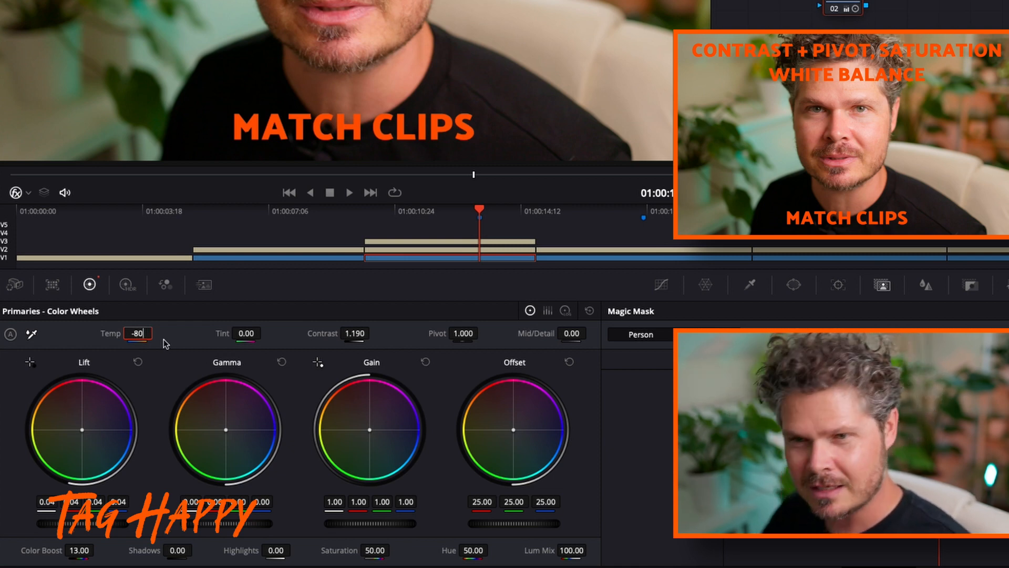
key(Return)
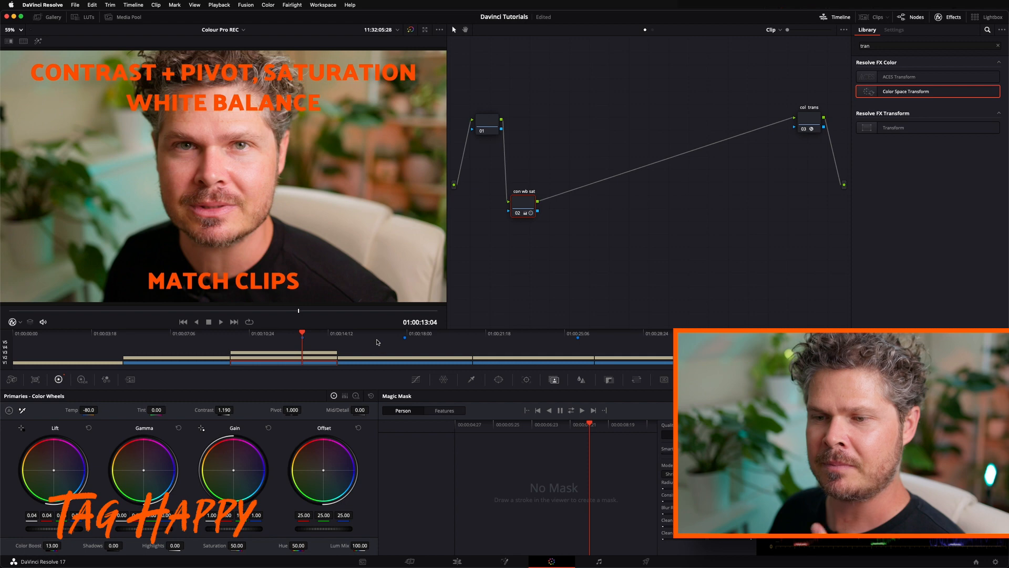
Compare the graded Match Clips shot with the ungraded clips elsewhere on the timeline and return to it
click(377, 337)
click(509, 335)
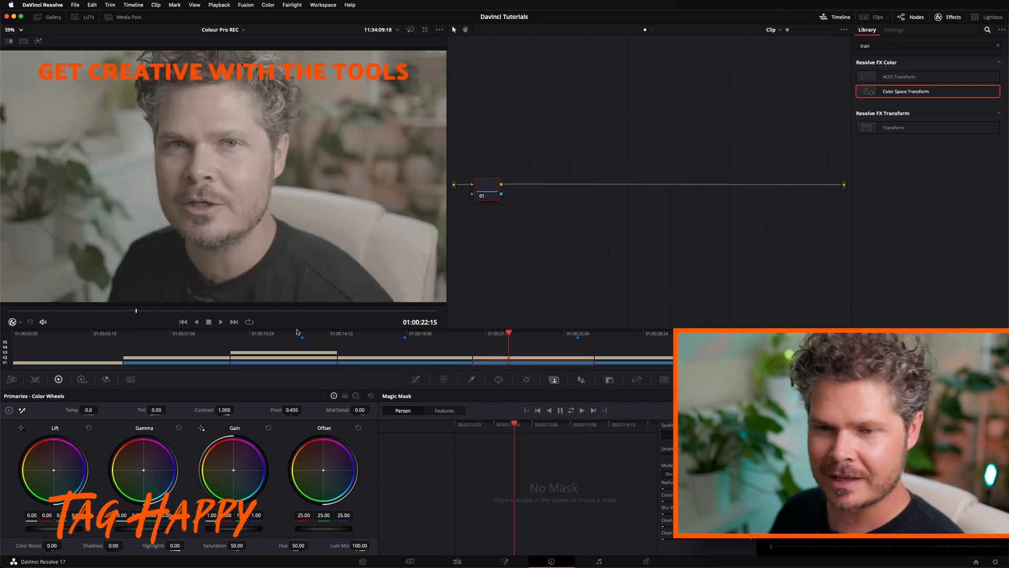
click(207, 336)
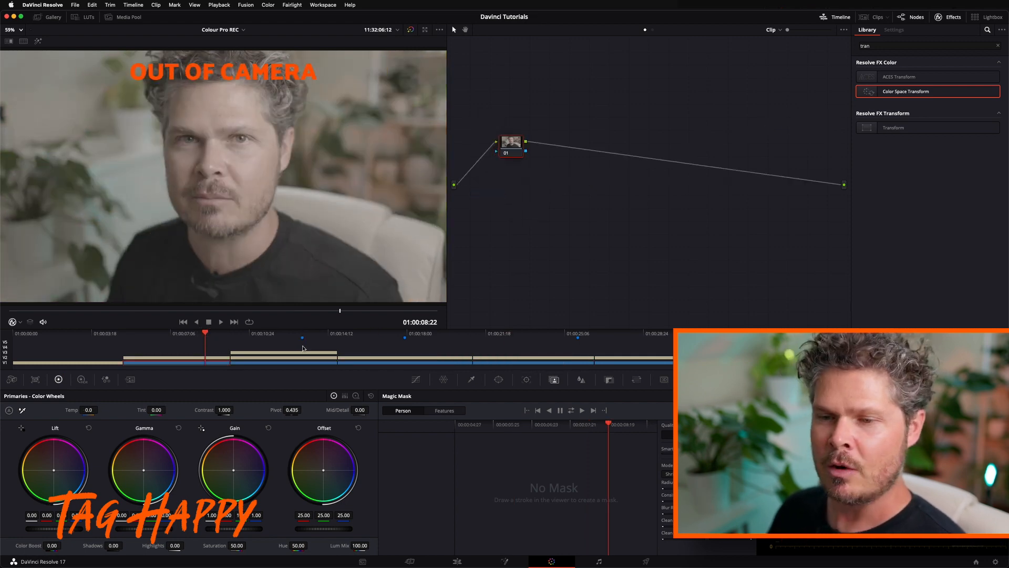
click(302, 335)
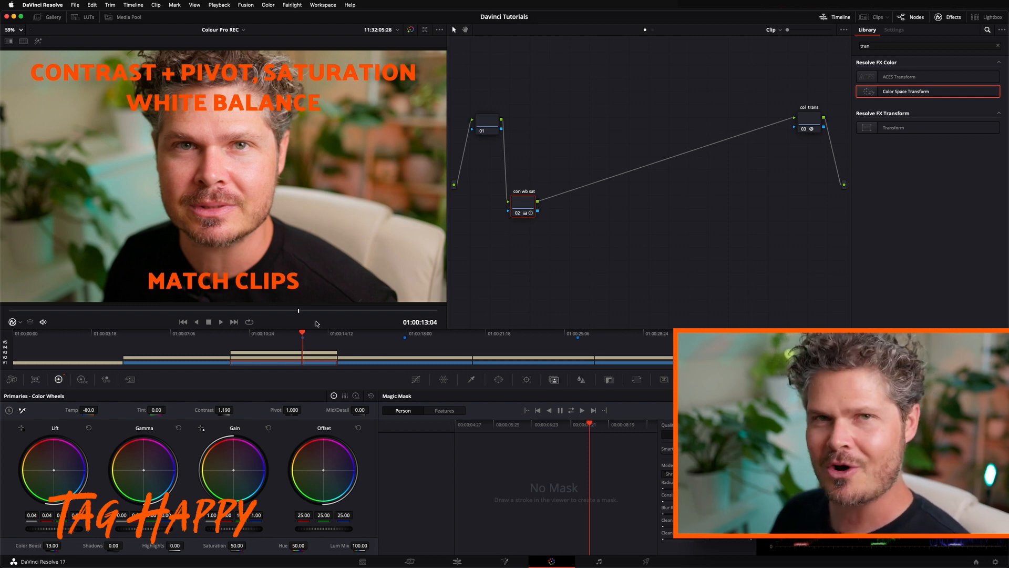
Grab a still of the graded Match Clips shot into the gallery's PowerGrade 1 album
drag(522, 205, 526, 203)
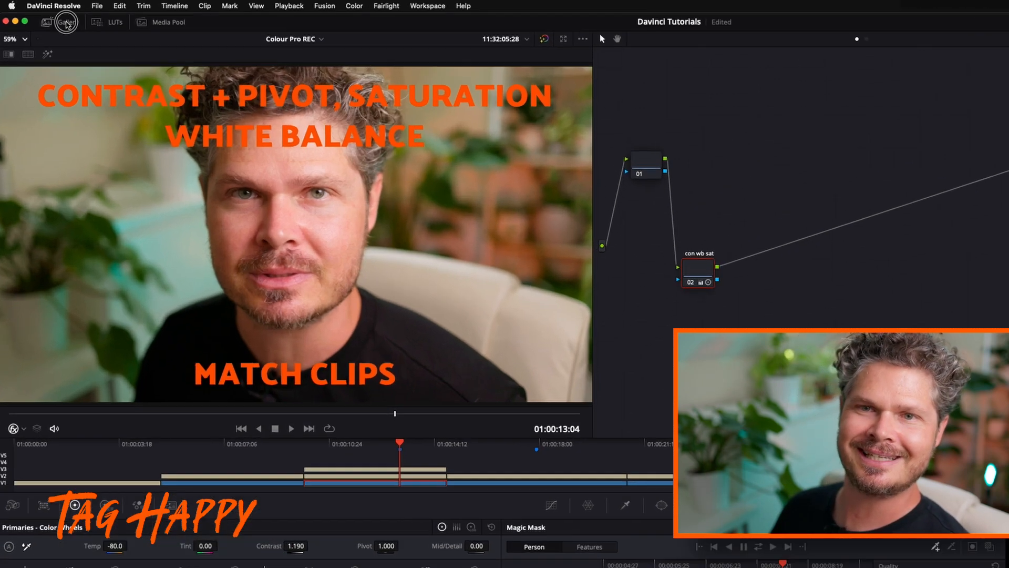
click(47, 17)
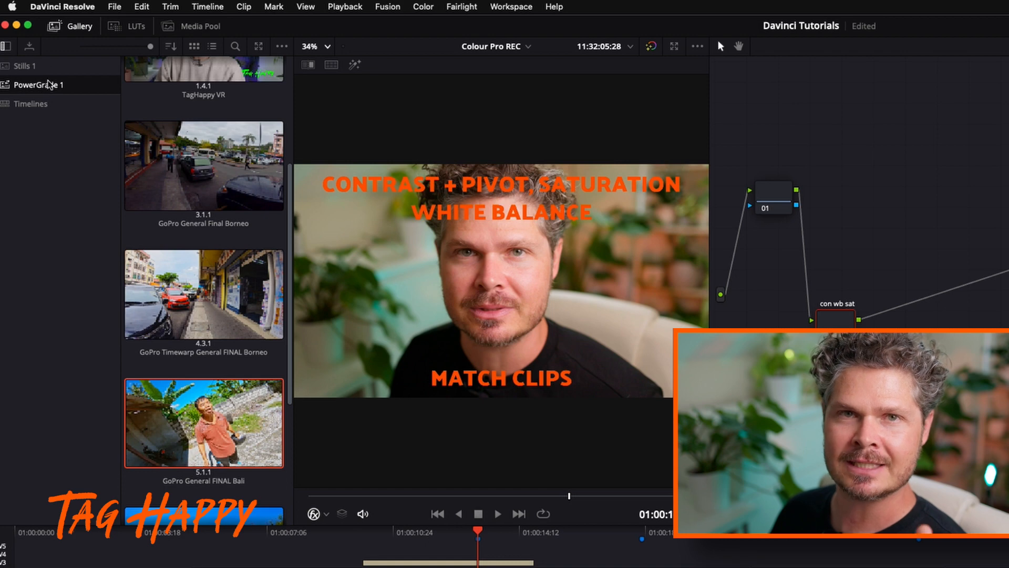
right_click(465, 266)
click(502, 269)
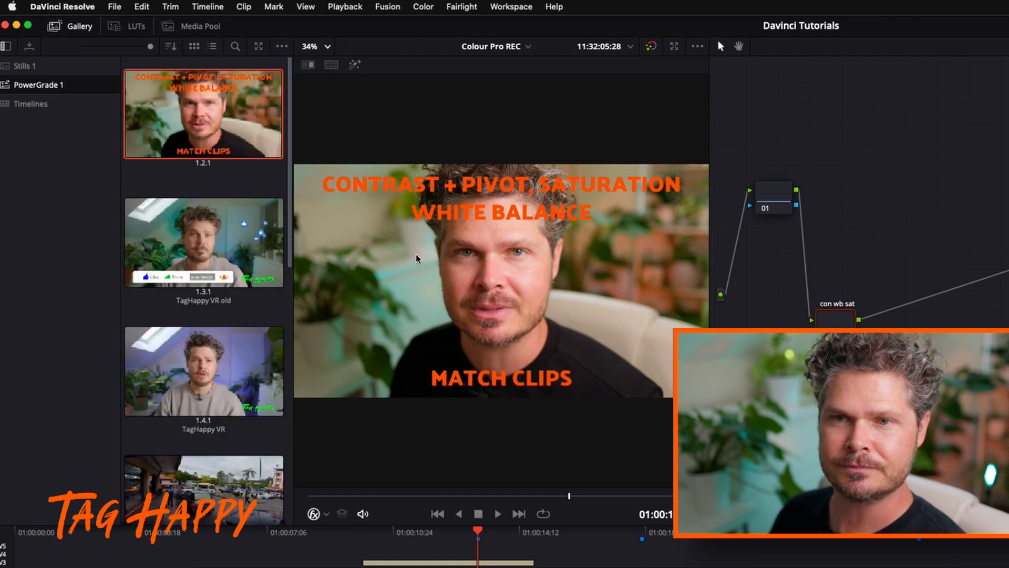
drag(719, 110, 938, 398)
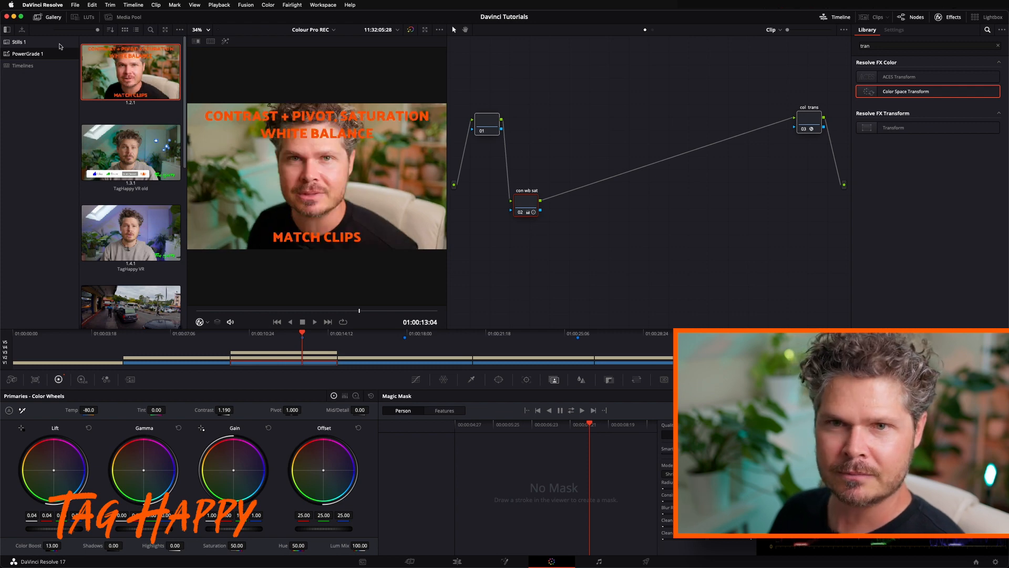
Apply the saved still's grade to the Two Tone clip and clean up its node graph, with con wb sat placed below the line
drag(397, 333, 403, 332)
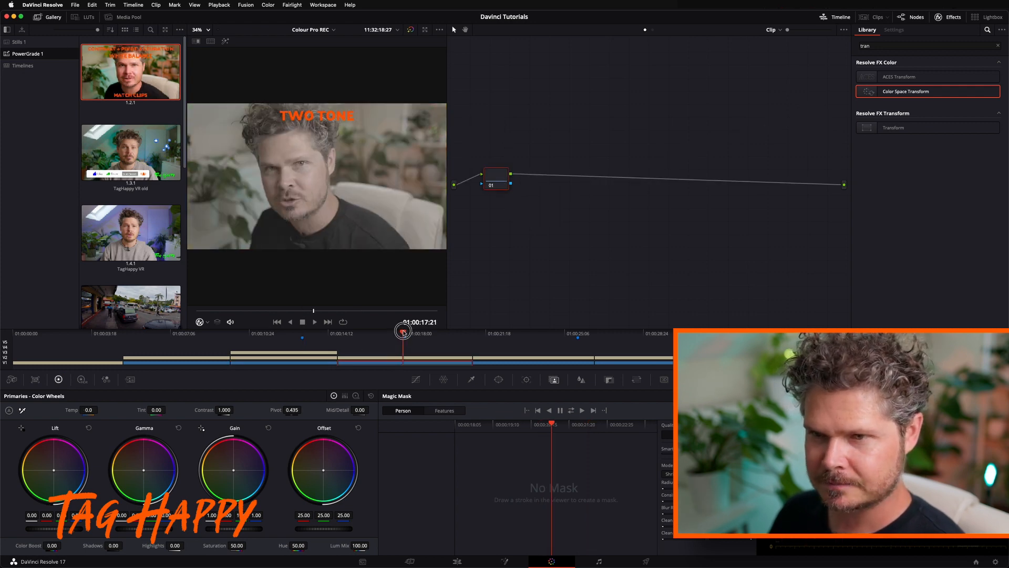
drag(124, 80, 487, 185)
right_click(588, 223)
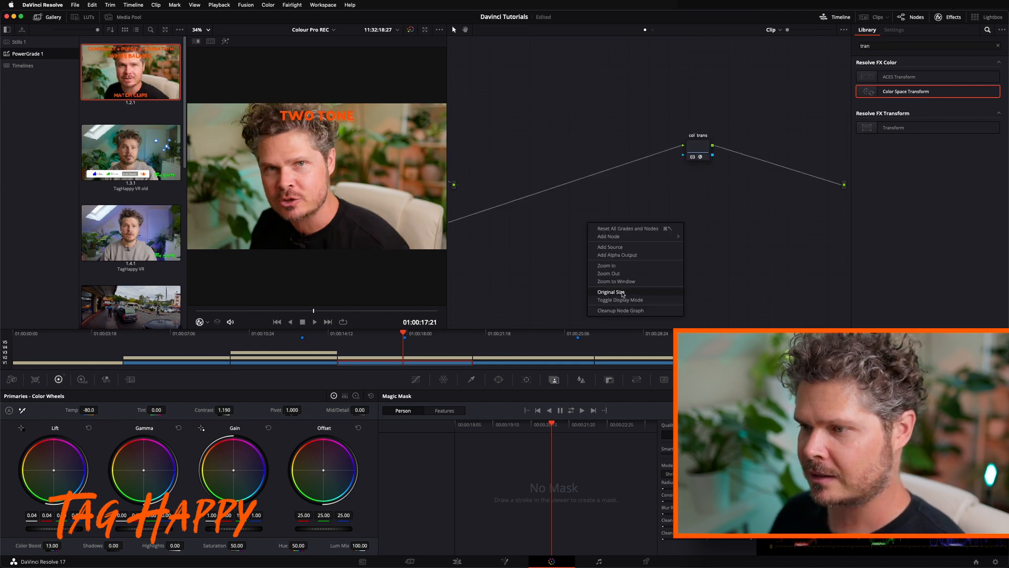
click(626, 311)
drag(644, 196, 561, 247)
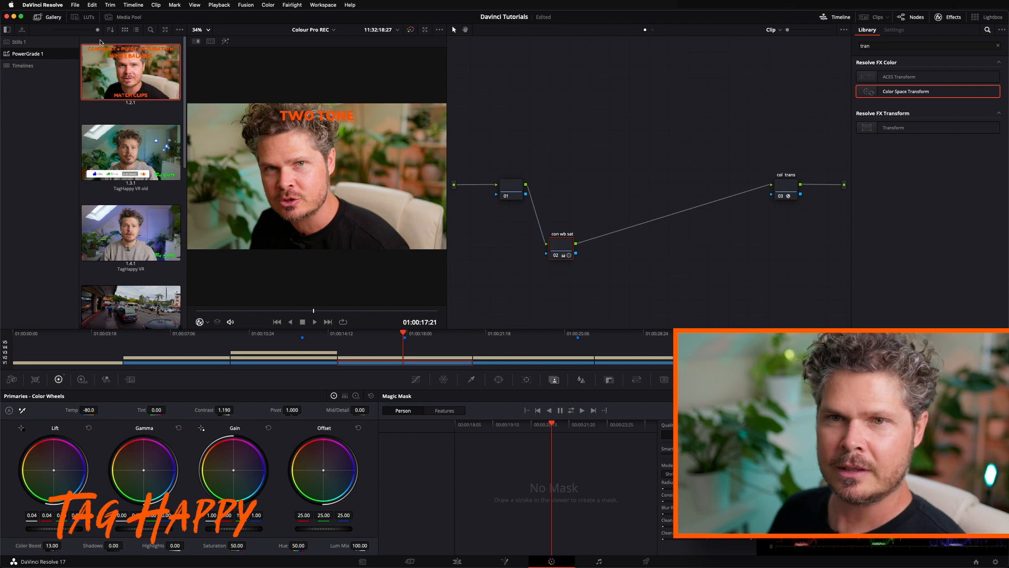
click(38, 16)
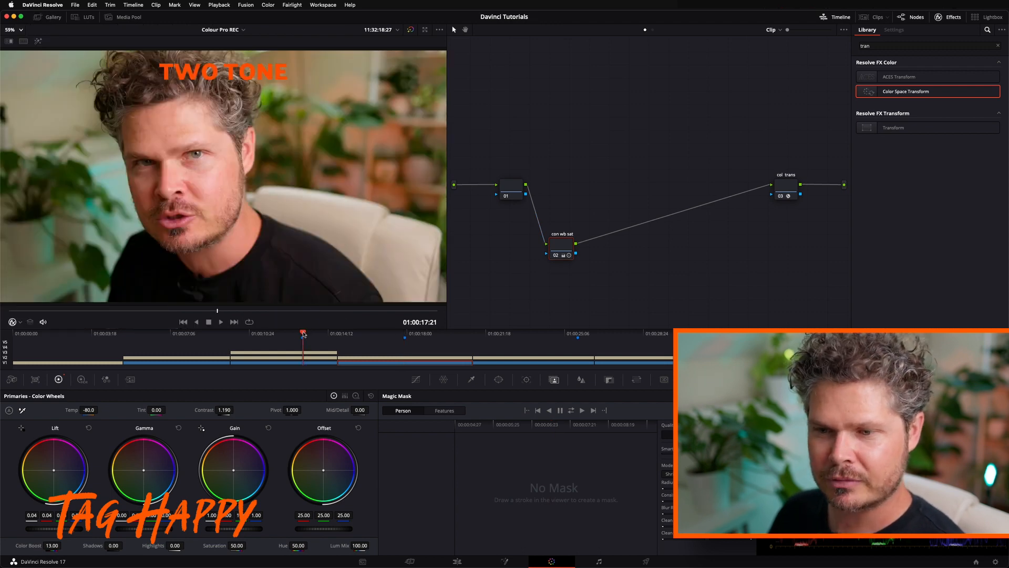
Compare the graded Two Tone clip with the other clips on the timeline and return to it
click(303, 351)
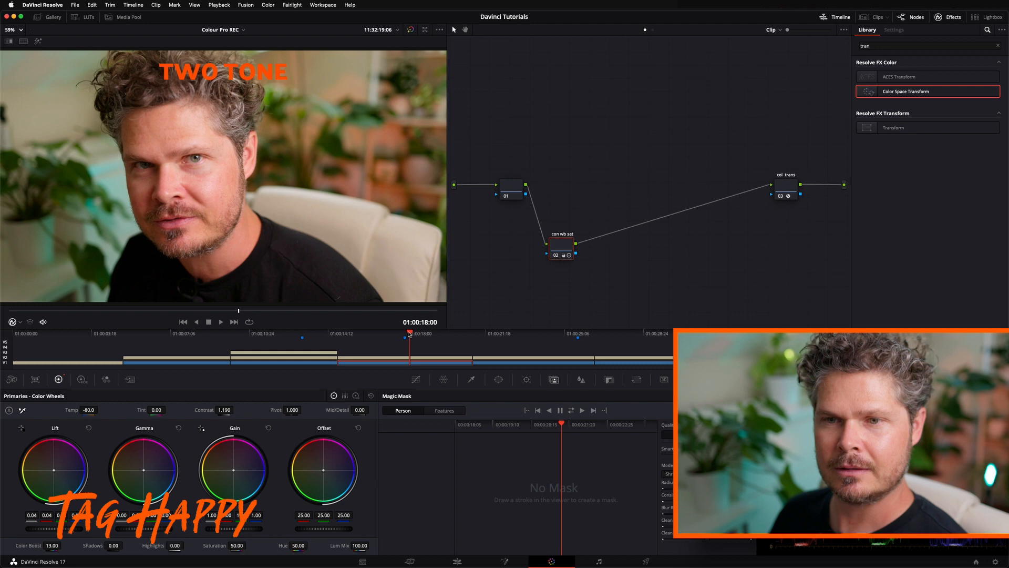
click(511, 333)
click(184, 333)
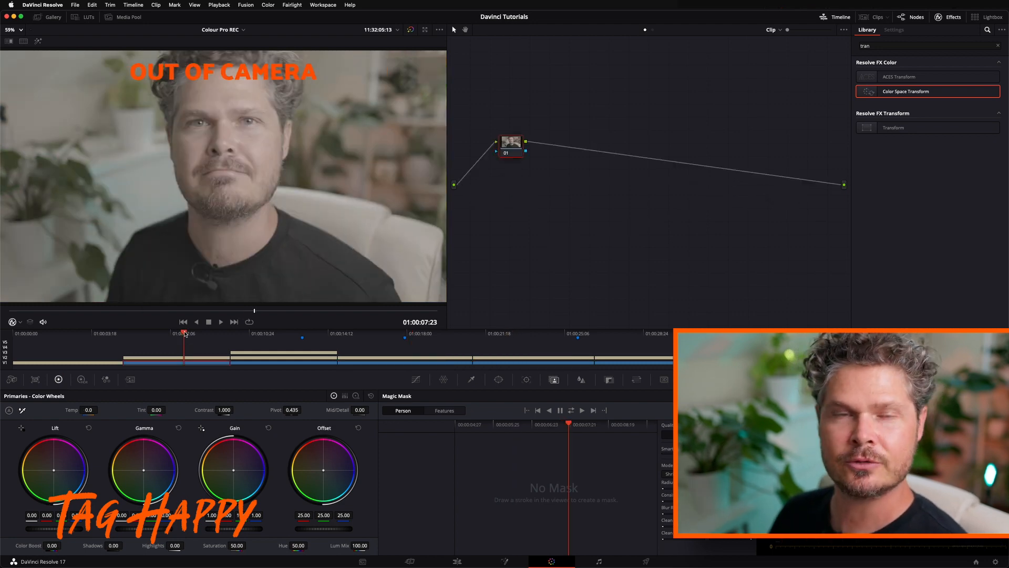
click(404, 334)
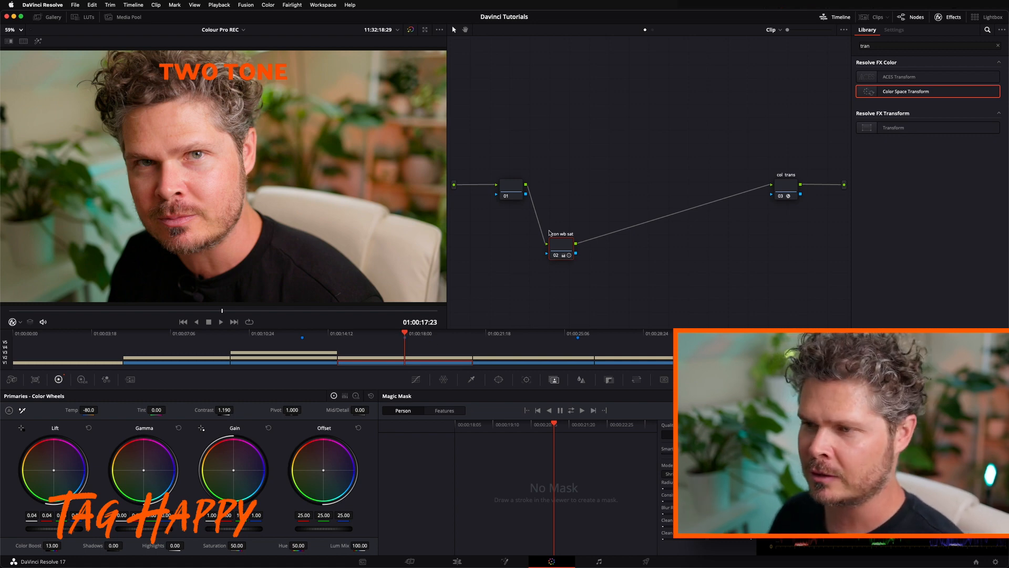
Add a serial node directly after con wb sat and place it beside that node
drag(557, 245, 551, 244)
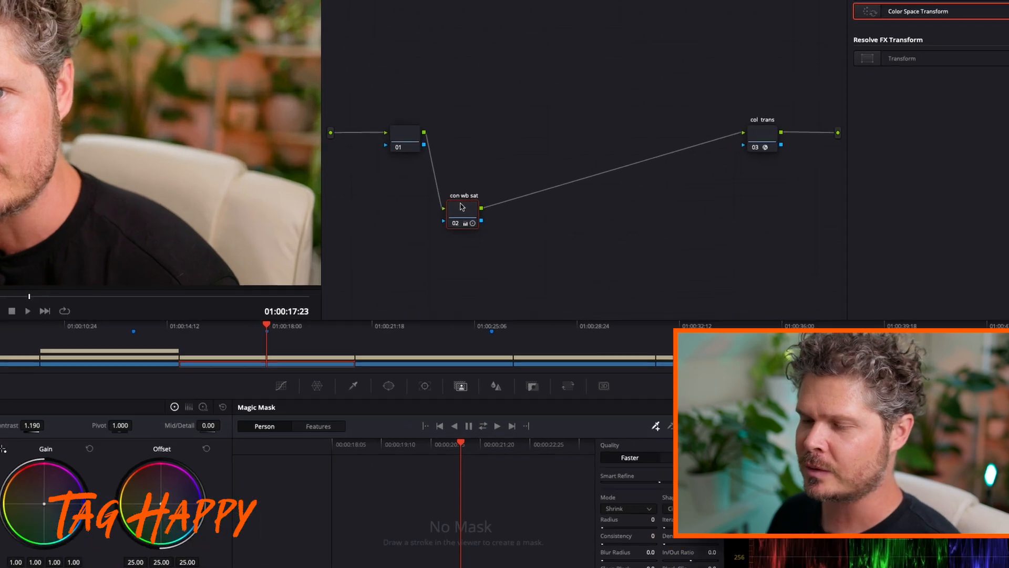
right_click(462, 207)
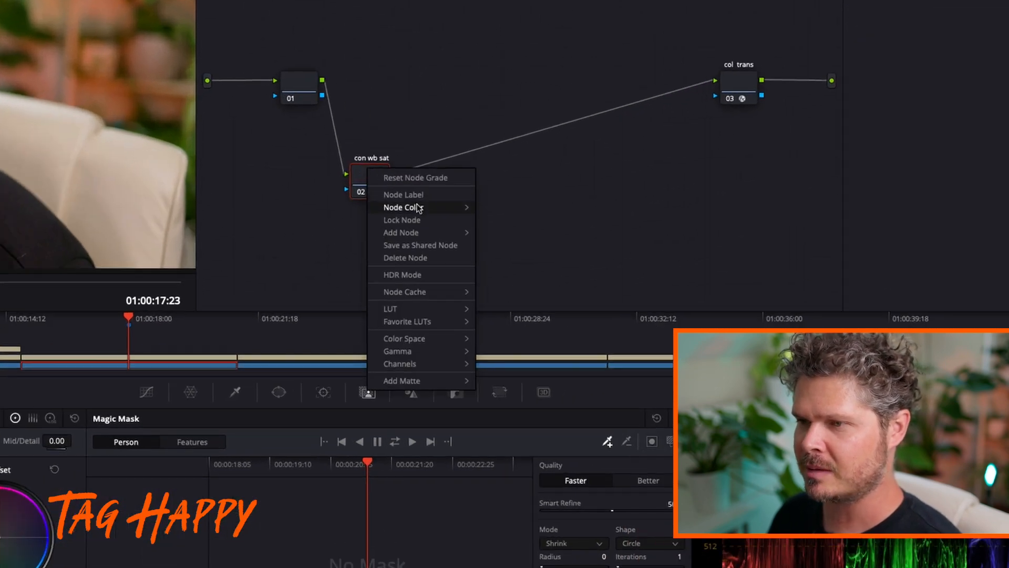
mouse_move(502, 237)
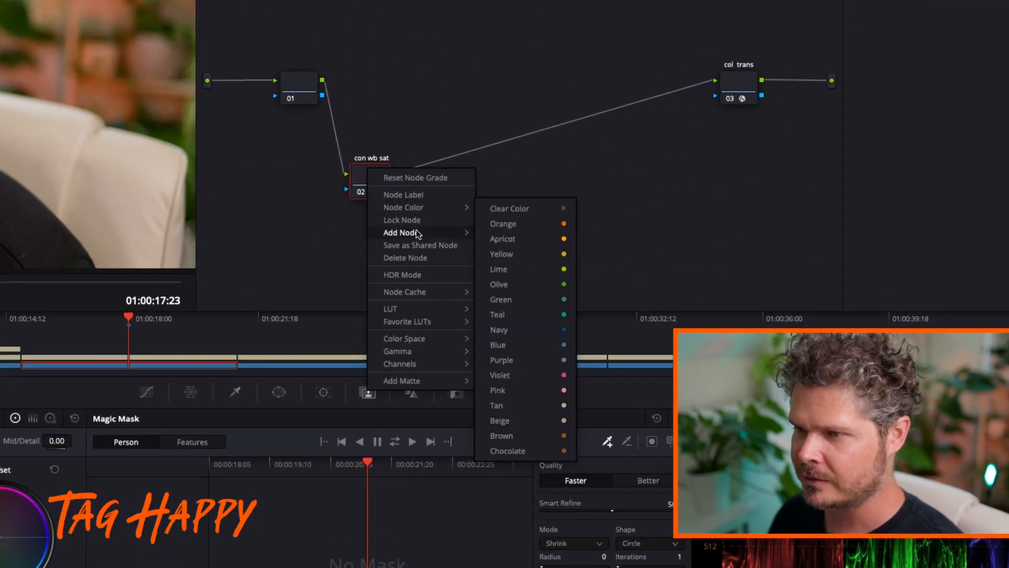
mouse_move(465, 232)
click(502, 233)
drag(419, 183, 445, 174)
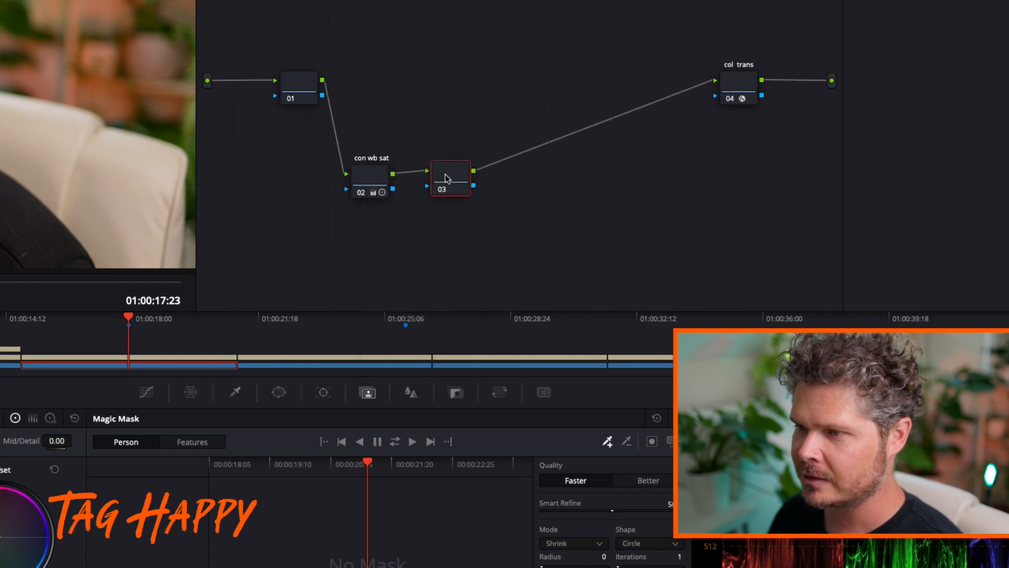
Add a layer node to node 03, arranging 03 above and 04 below with the mixer to their right
right_click(446, 174)
mouse_move(521, 240)
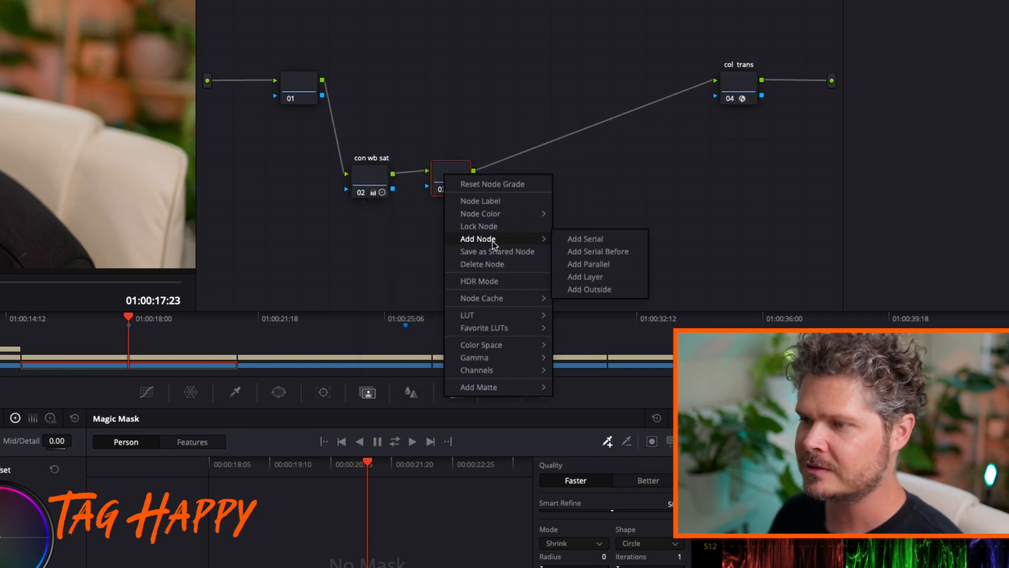
click(583, 274)
drag(448, 169, 445, 102)
drag(451, 219, 445, 237)
drag(513, 174, 516, 175)
Try desaturating node 04 to a saturation of 1.80 and reset its primary adjustments
click(446, 241)
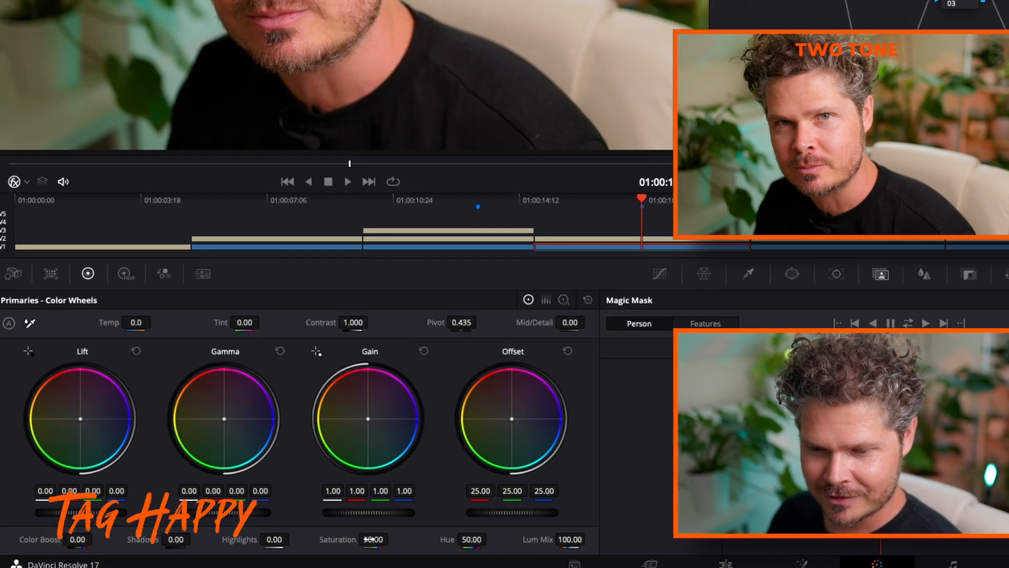
drag(372, 539, 107, 516)
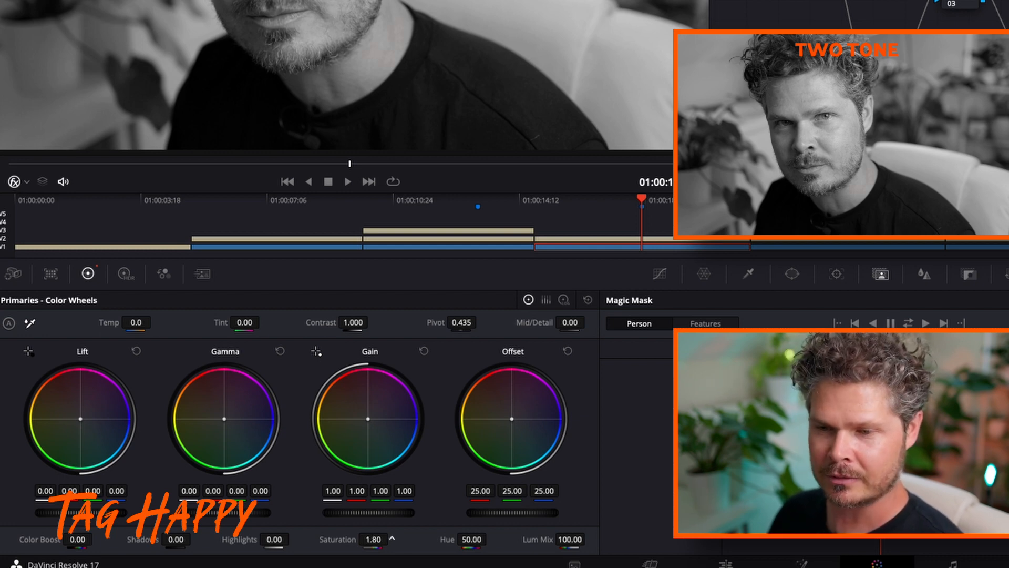
click(588, 300)
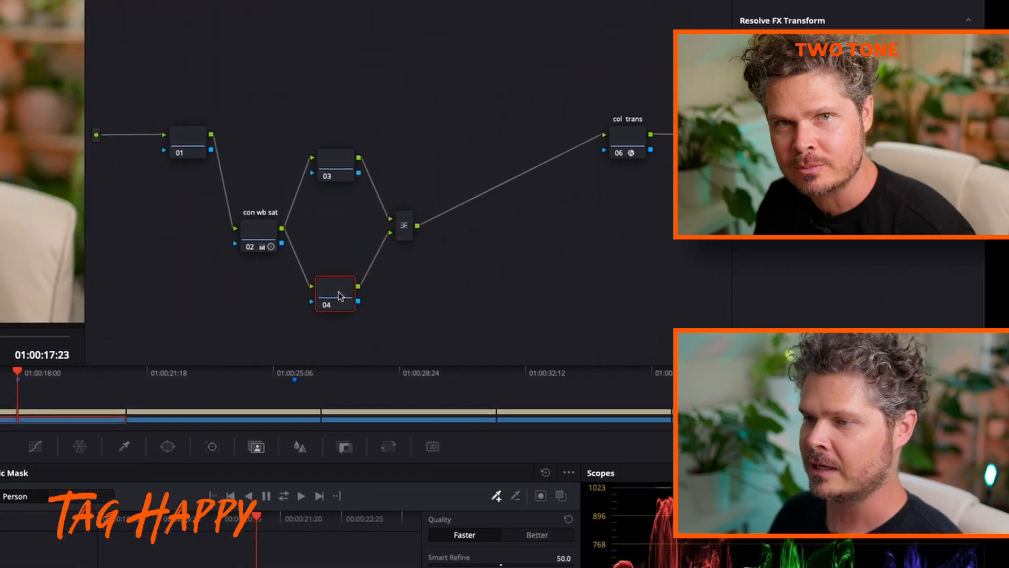
Label node 04 as face and node 03 as teal
right_click(340, 291)
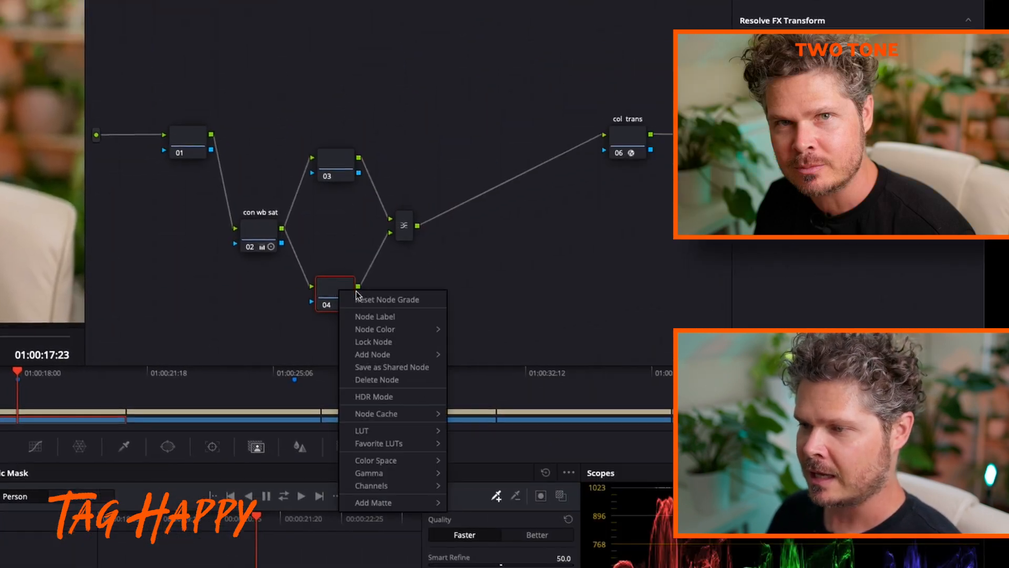
click(377, 316)
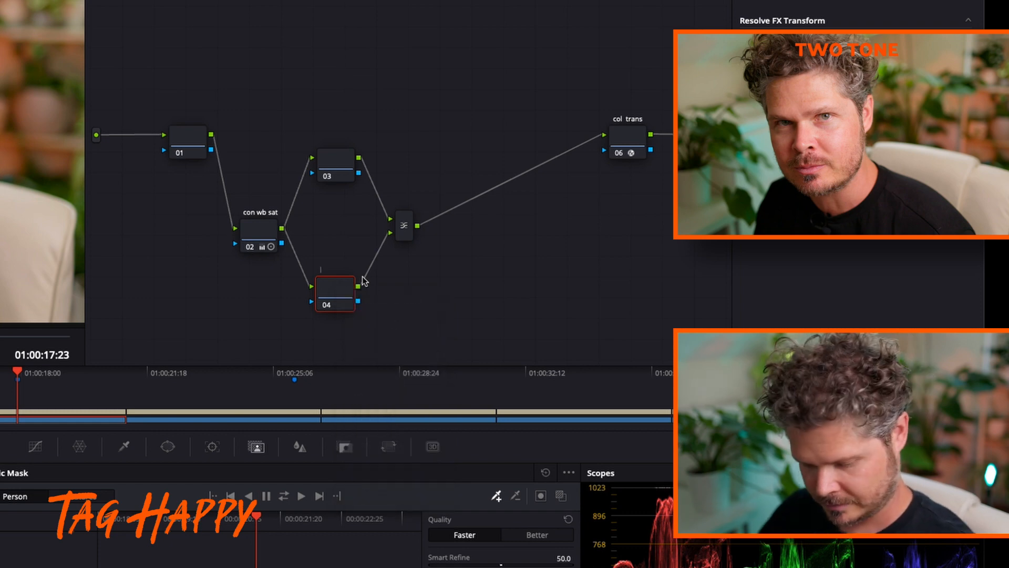
text(face)
right_click(341, 163)
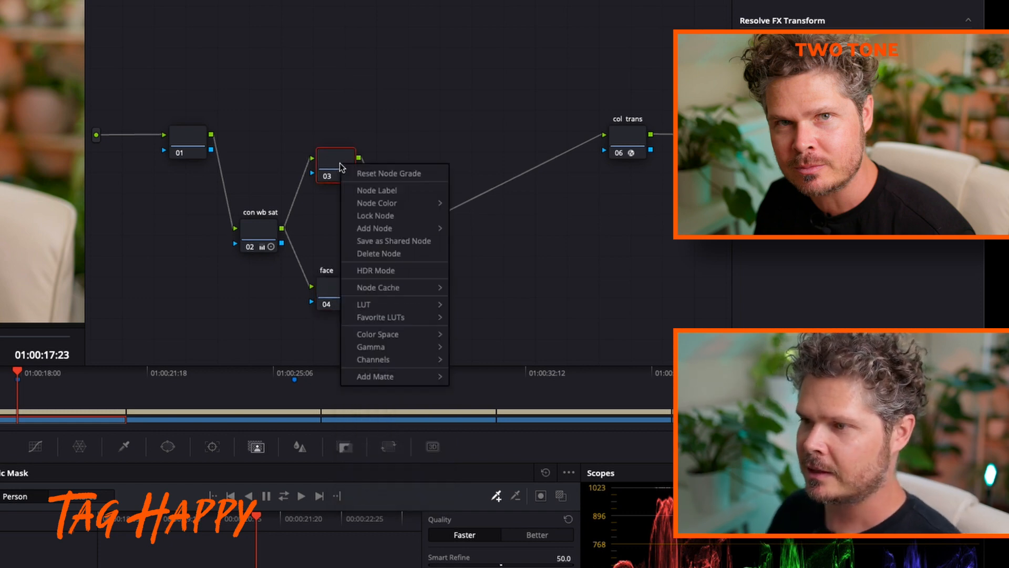
click(409, 194)
text(teal)
click(327, 192)
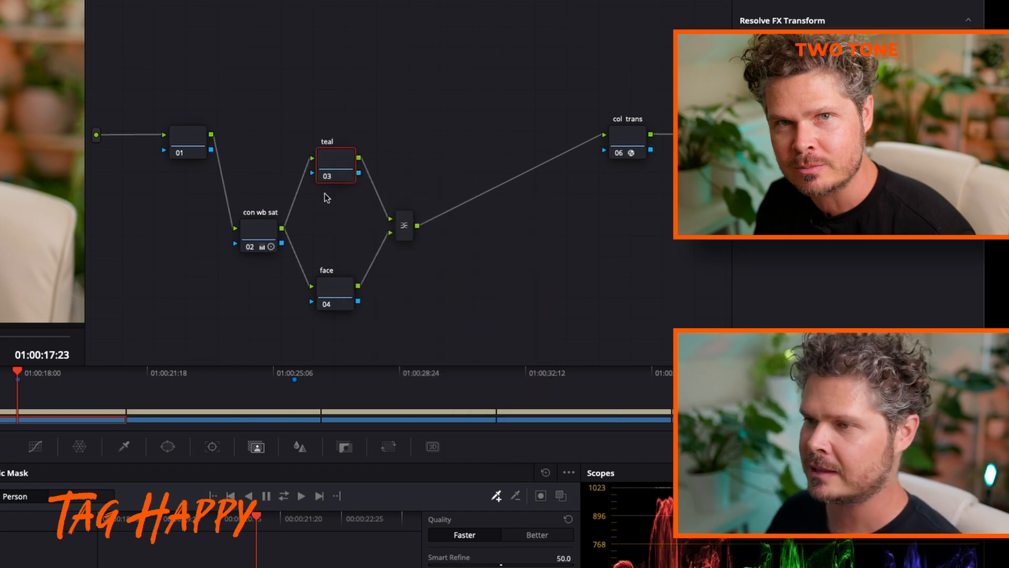
Disable the face node and slightly lift the midpoint of the green custom curve on the teal node
click(323, 301)
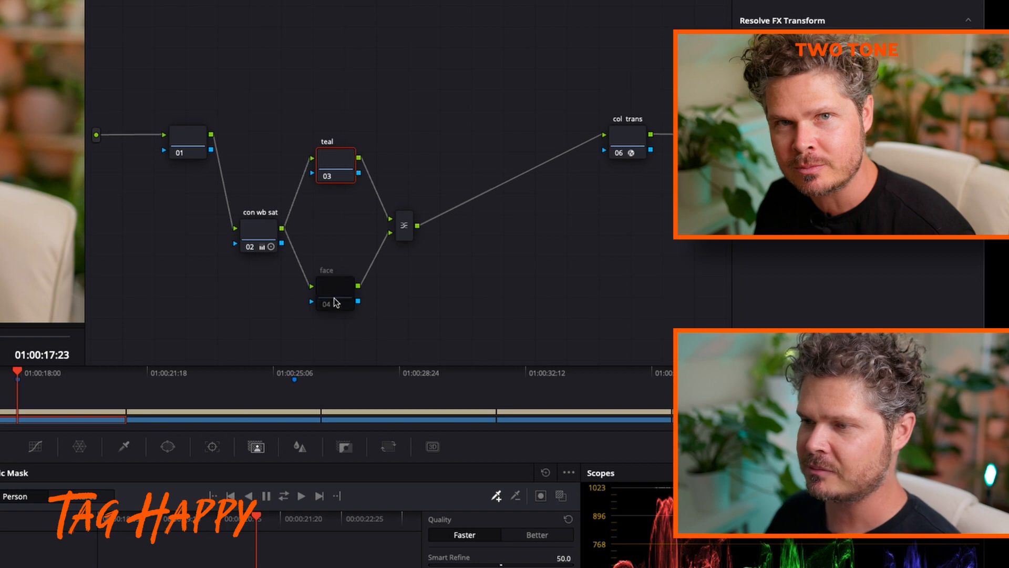
click(340, 156)
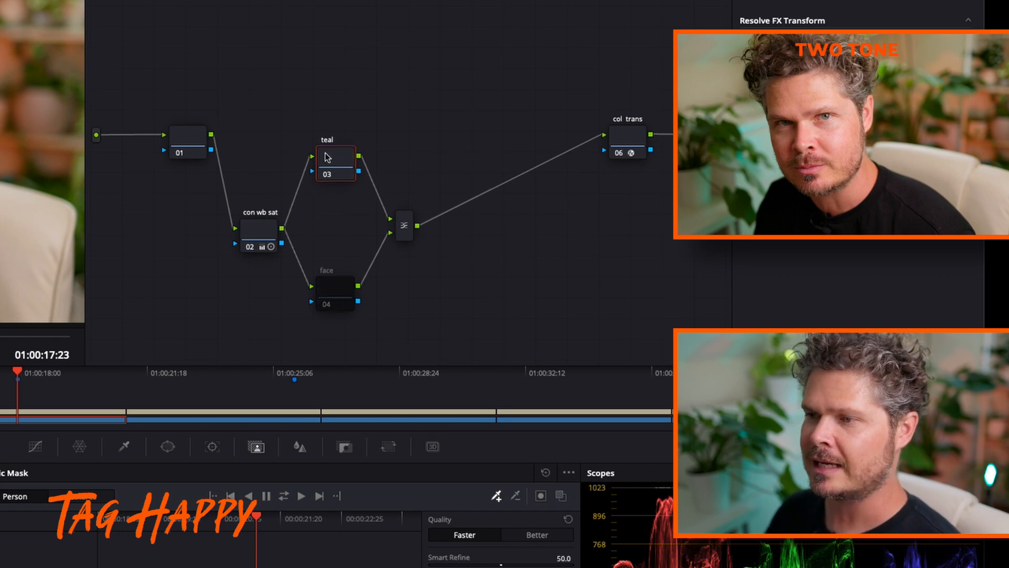
click(88, 288)
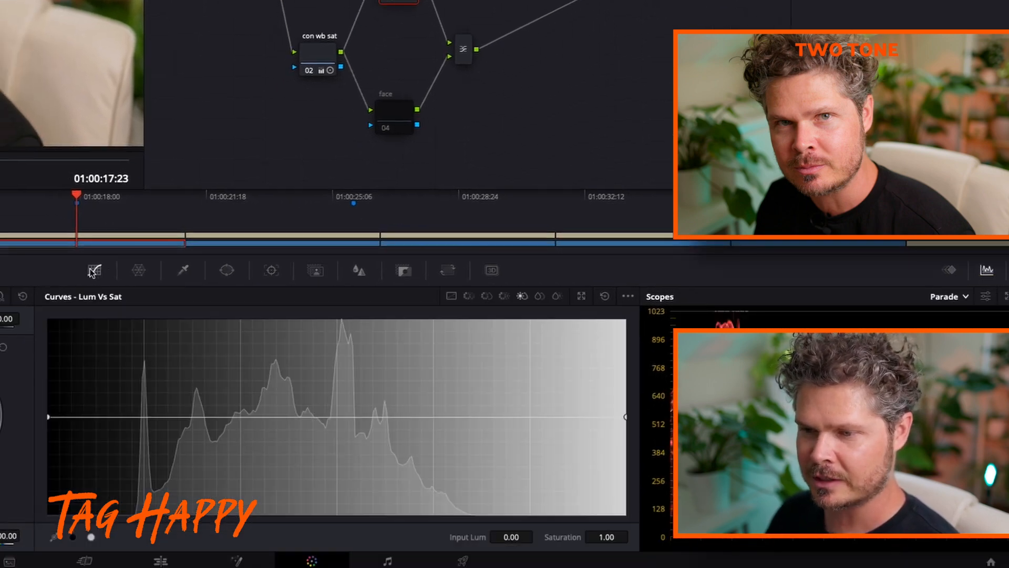
click(451, 296)
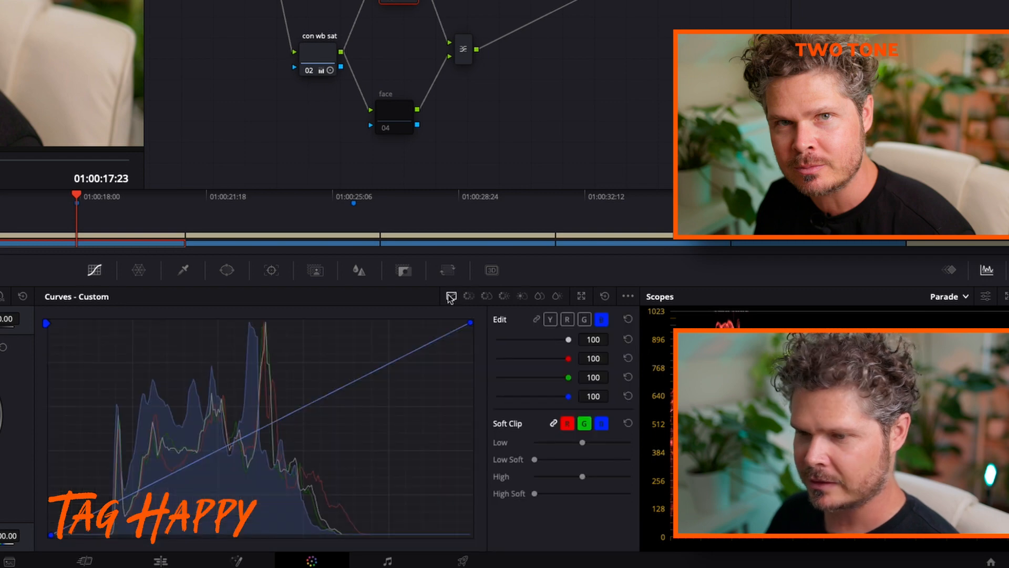
click(584, 319)
click(267, 422)
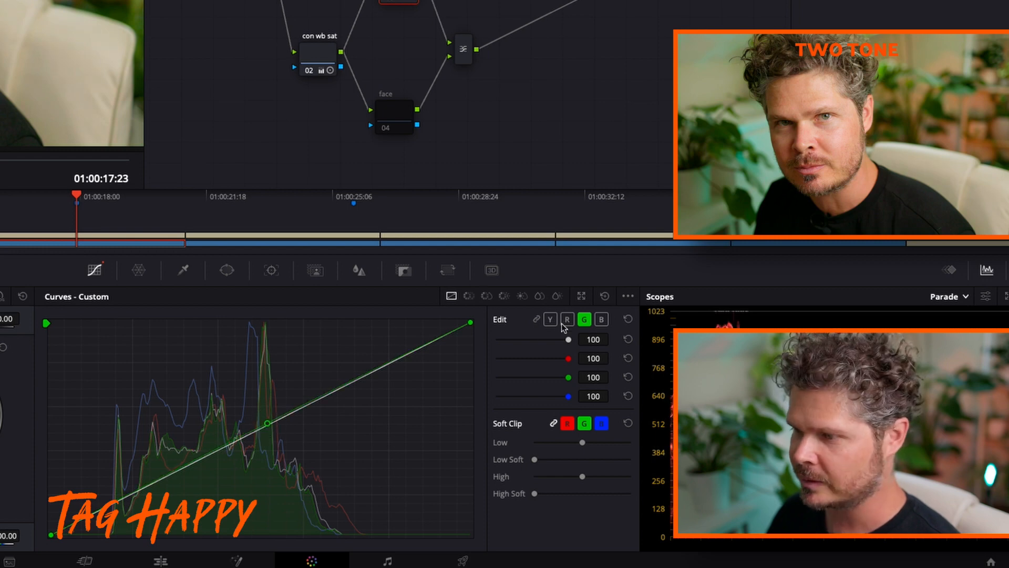
Slightly lift the midpoint of the teal node's blue custom curve and fine-tune its green curve midpoint
click(602, 320)
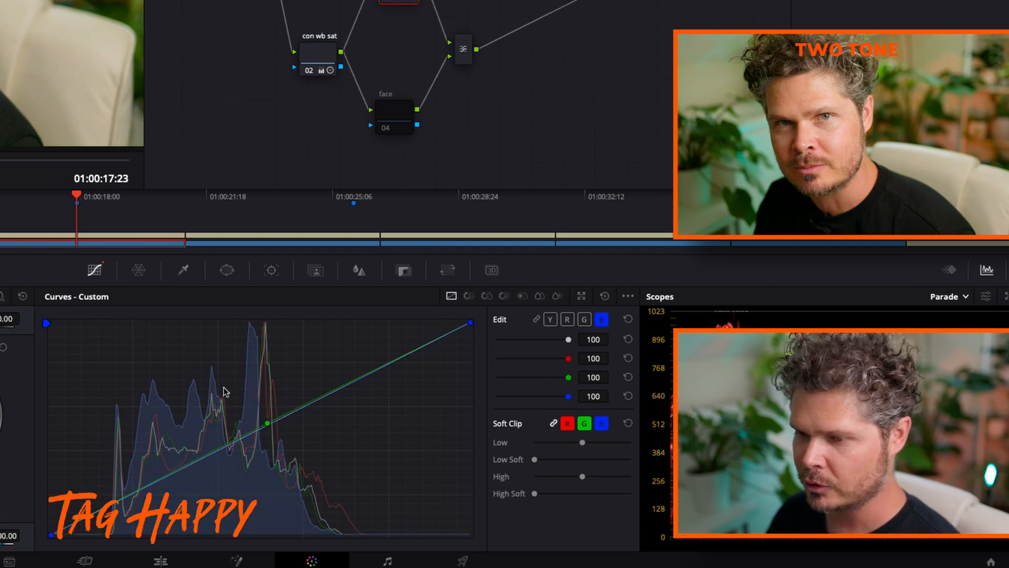
click(266, 422)
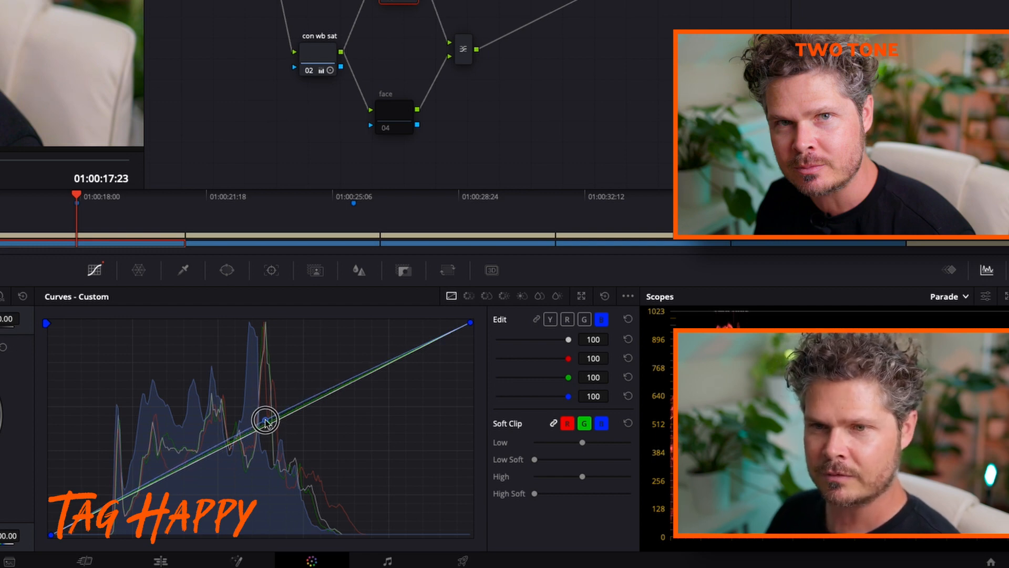
drag(268, 425, 266, 424)
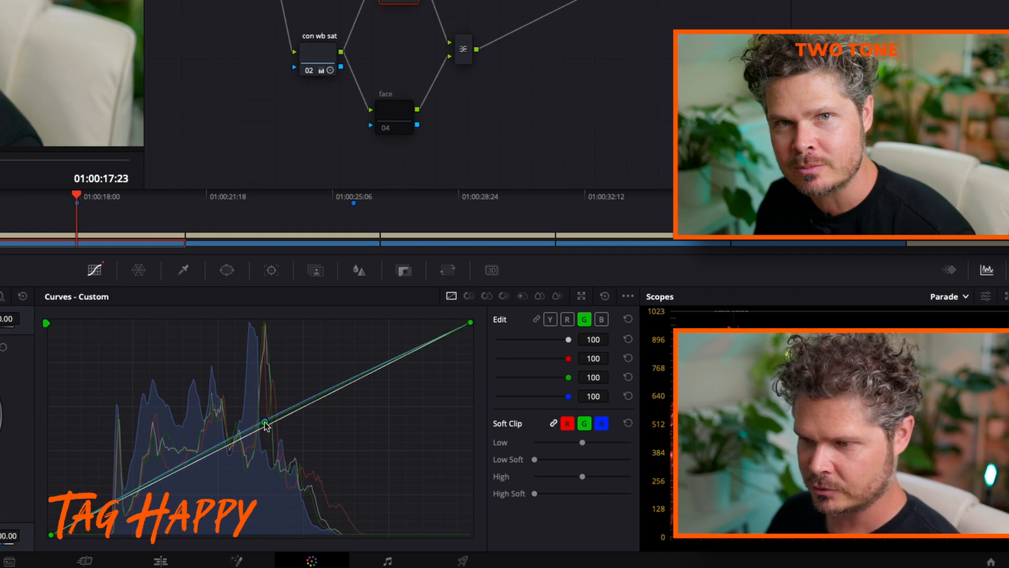
drag(265, 425, 267, 427)
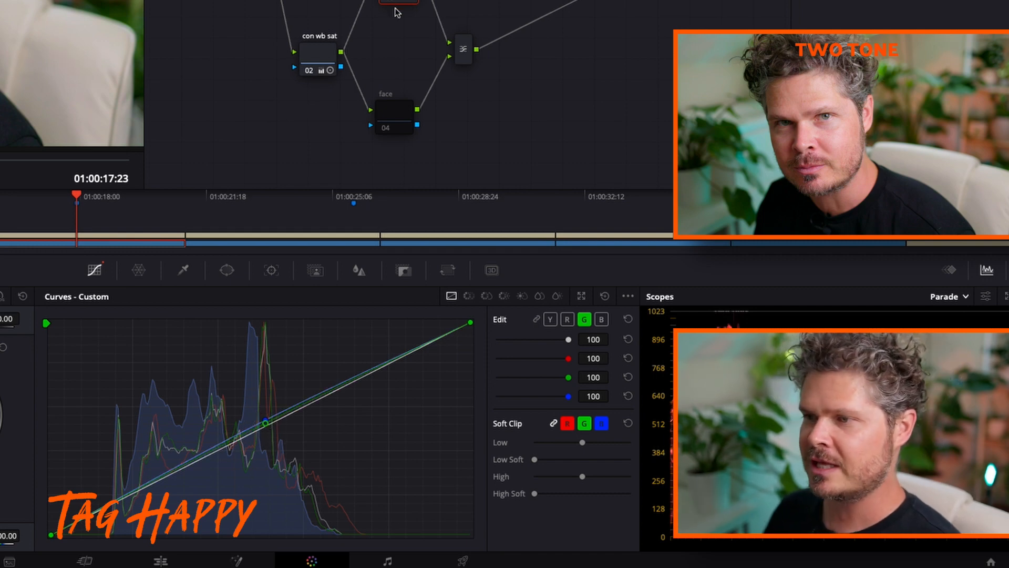
drag(402, 0, 398, 0)
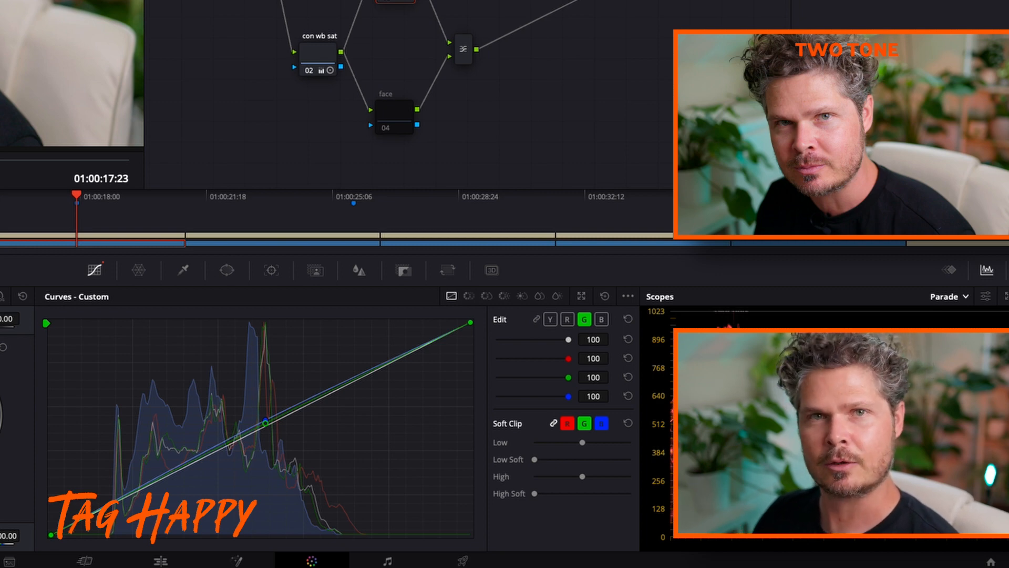
Enable the face node and sample the skin of the face with the HSL qualifier in highlight view
click(395, 120)
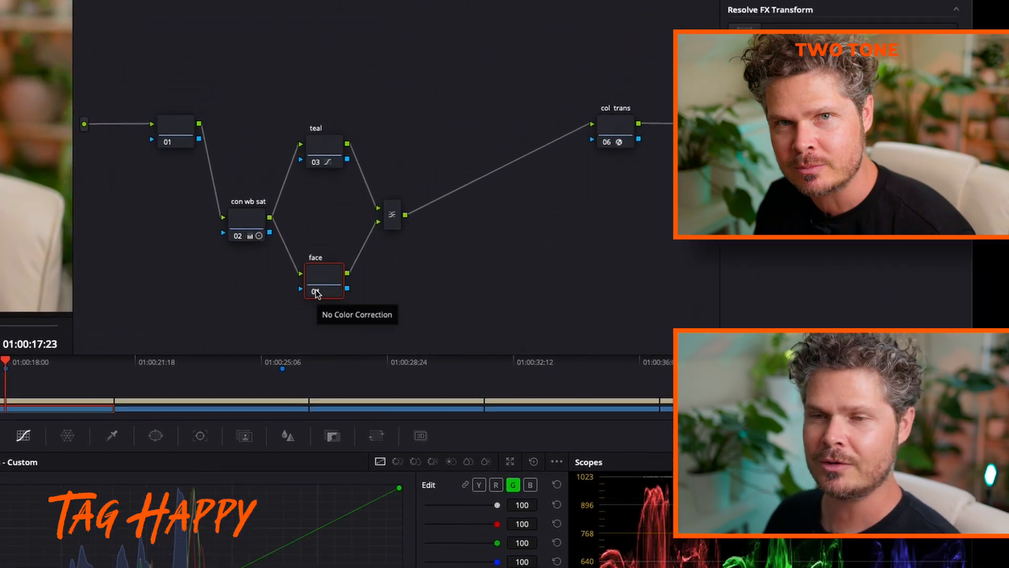
drag(327, 279, 324, 285)
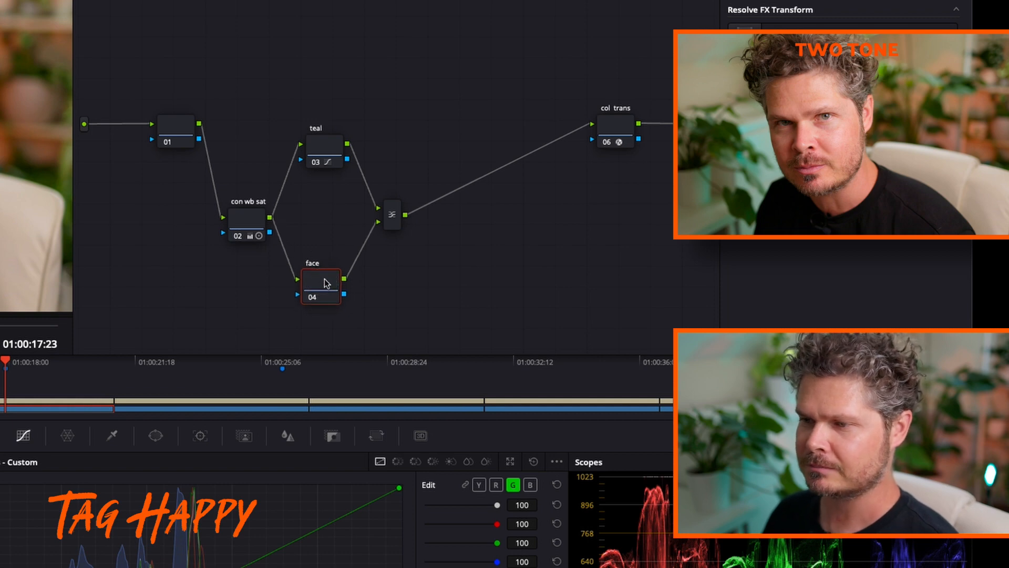
click(112, 435)
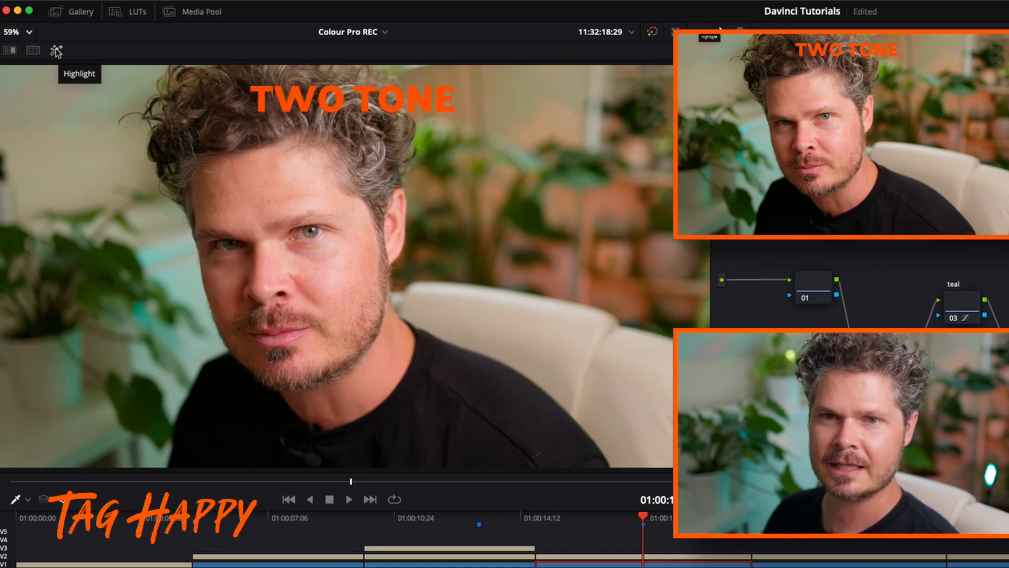
click(56, 51)
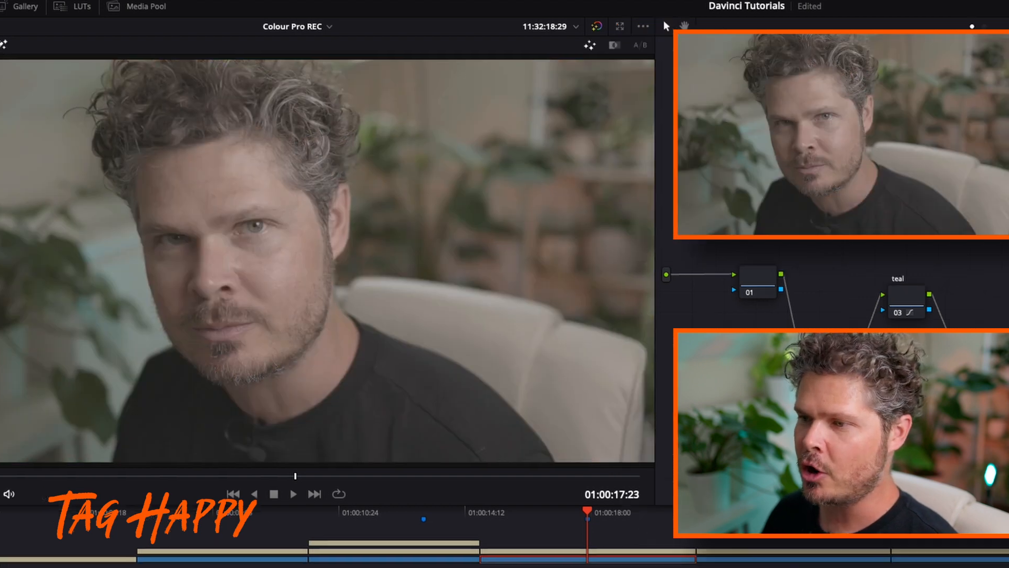
drag(407, 373, 412, 375)
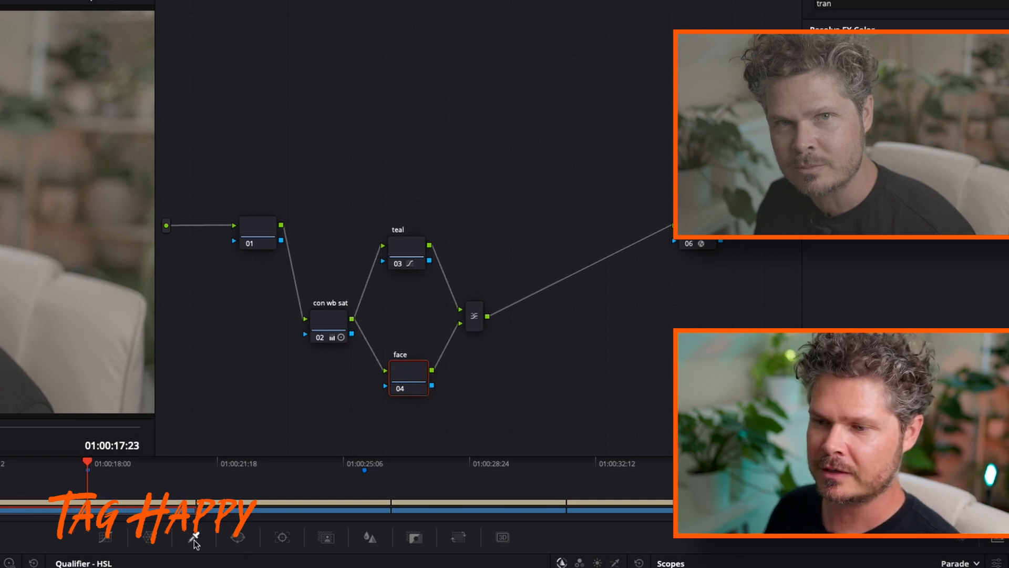
mouse_move(799, 99)
mouse_down()
mouse_move(803, 126)
mouse_move(816, 137)
mouse_move(818, 120)
mouse_up()
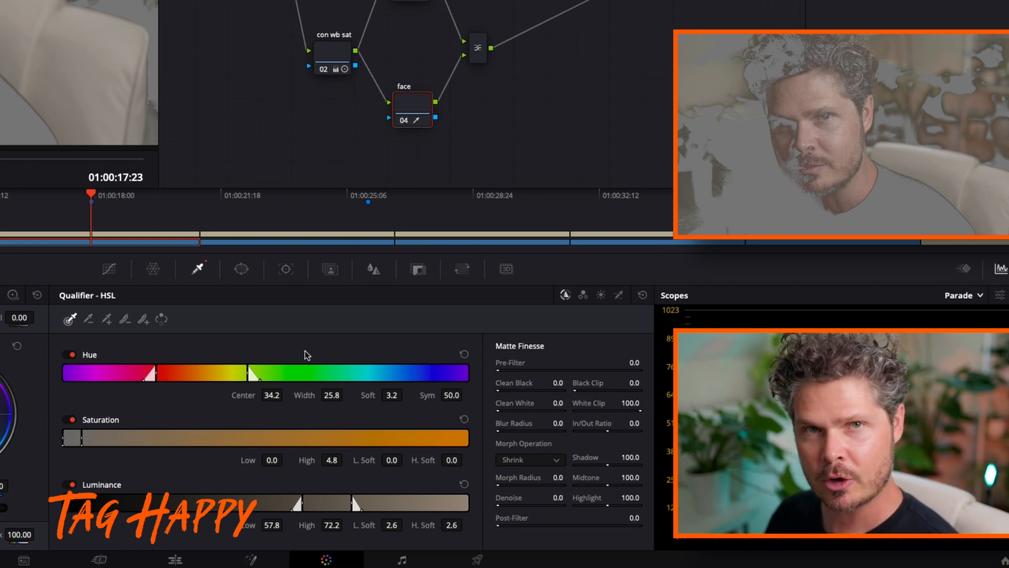
Refine the skin qualifier with hue softness 6.5, saturation softness 3.1 and 1.9, luminance softness 4.8 and 4.3, and hue center 23.7
drag(389, 395, 405, 394)
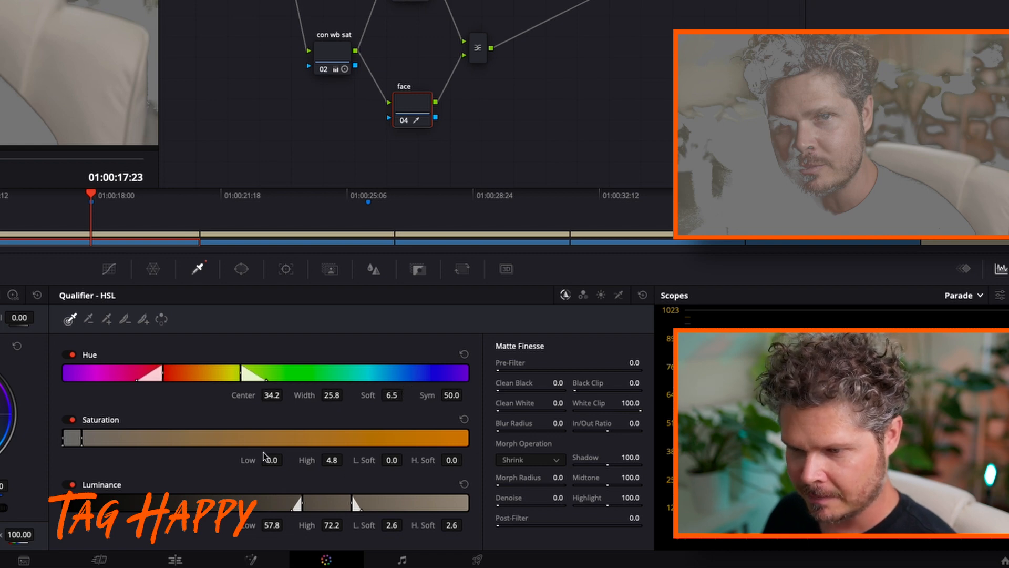
drag(392, 459, 466, 458)
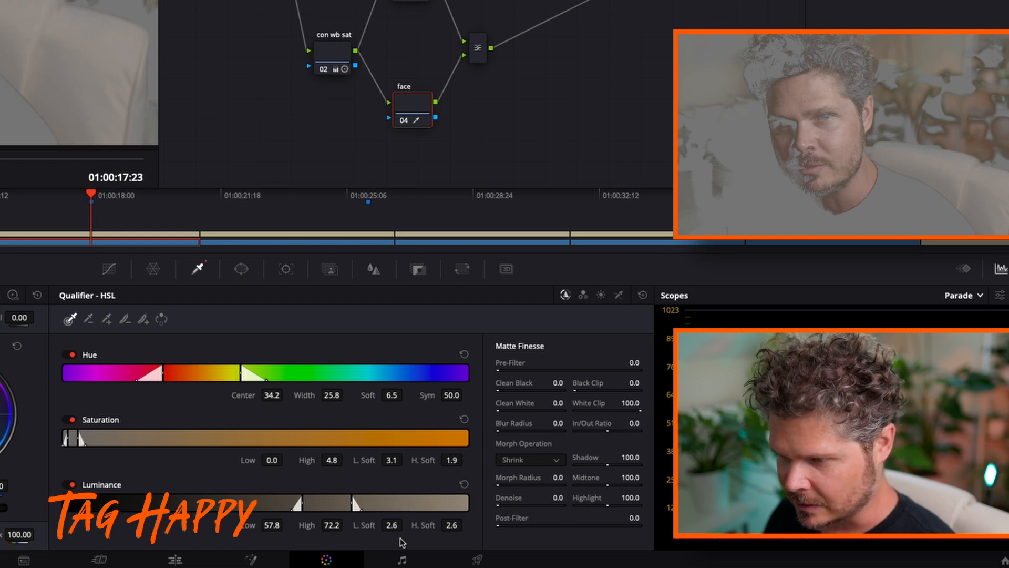
drag(396, 527, 457, 522)
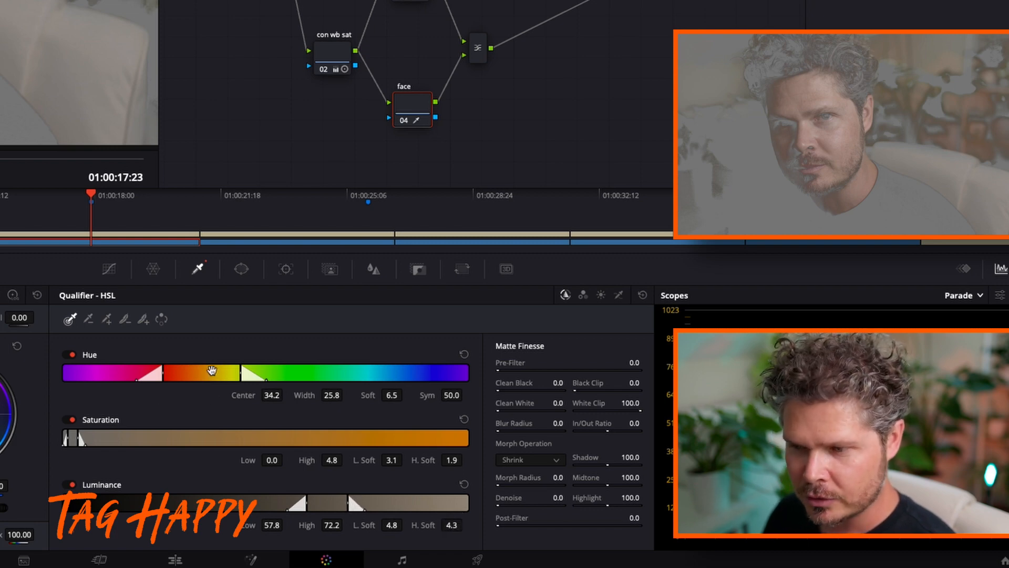
drag(210, 371, 168, 367)
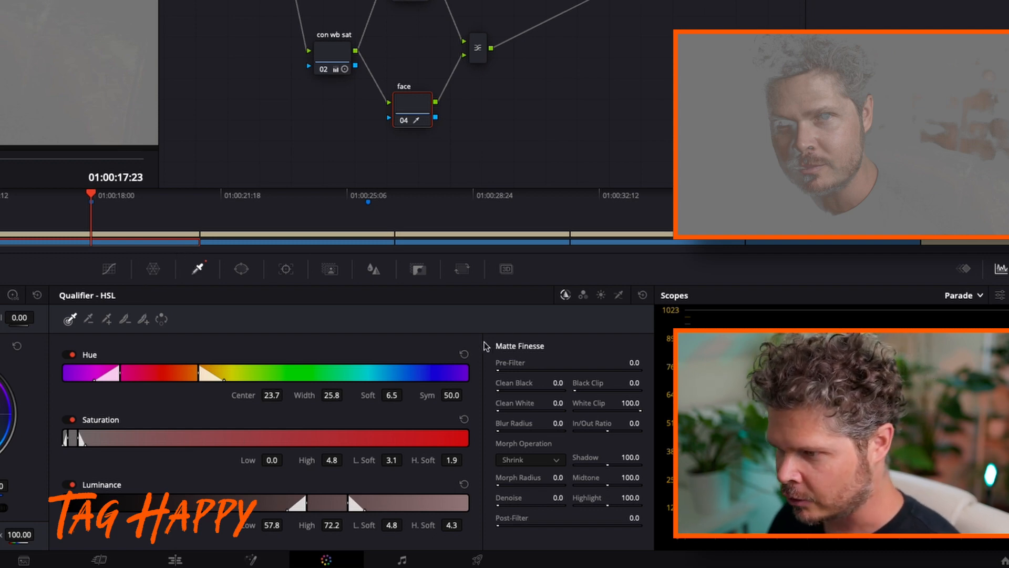
Try blur radii of 200 and 100 on the skin matte and settle on 80
click(551, 432)
text(200)
key(Return)
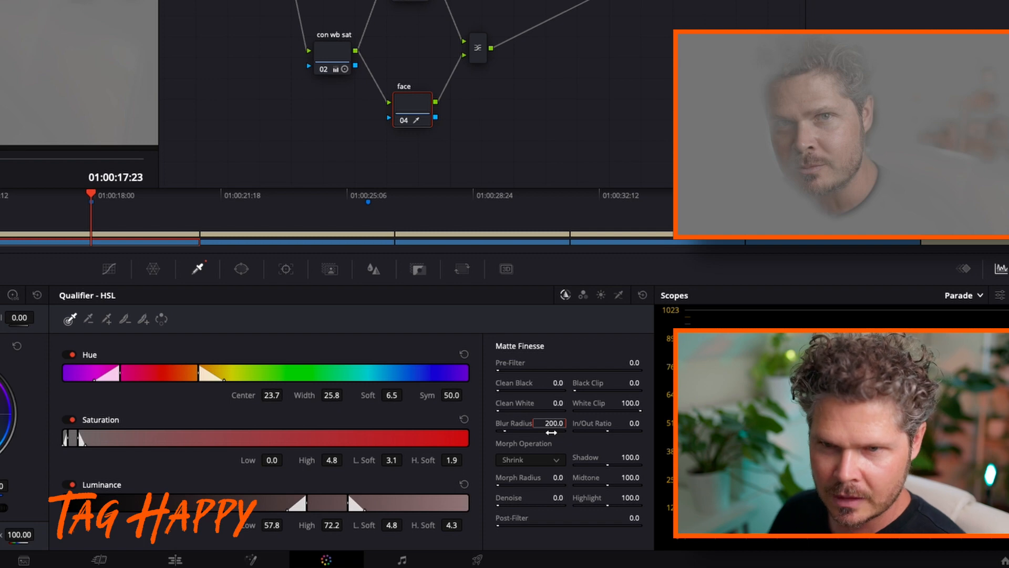
click(557, 424)
text(100)
key(Return)
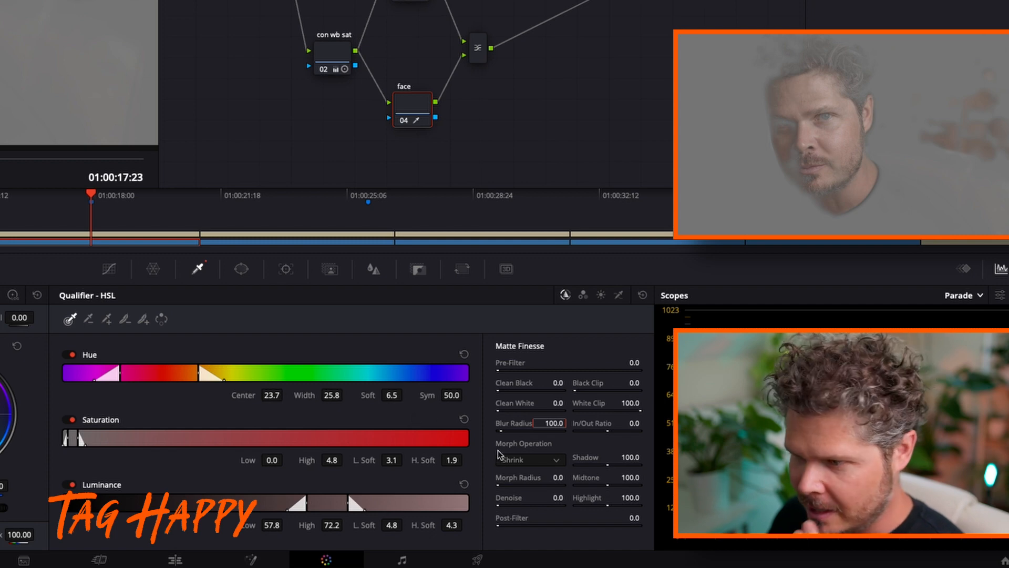
click(558, 424)
text(10)
key(Return)
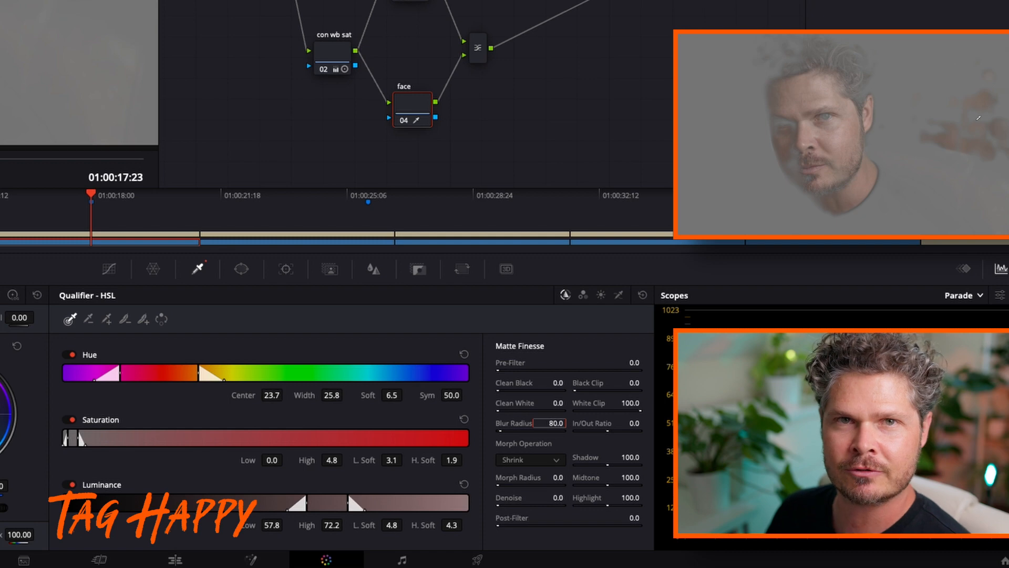
Turn off the highlight view and check the face node by toggling the node and its highlighted skin selection
click(408, 105)
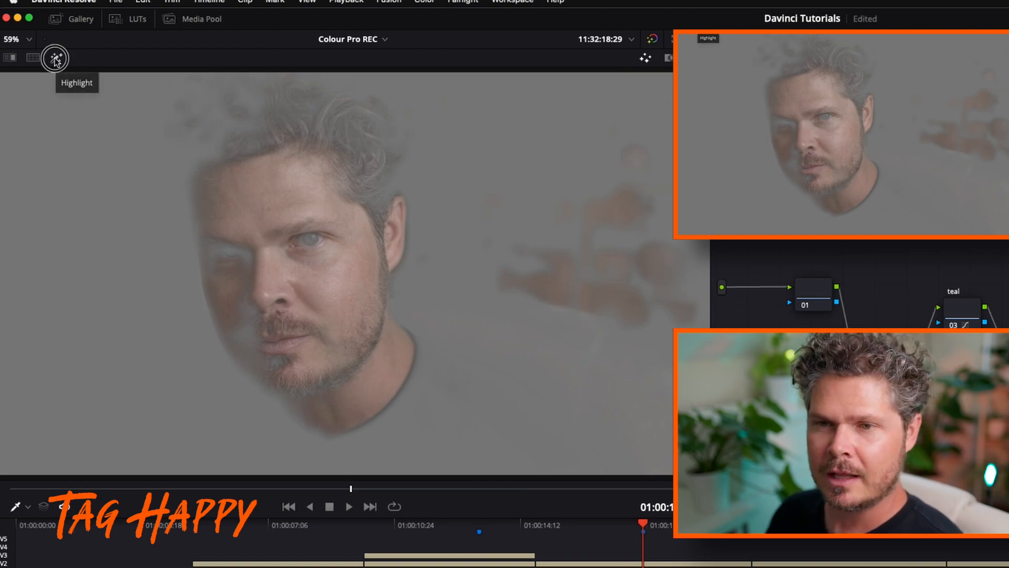
click(56, 61)
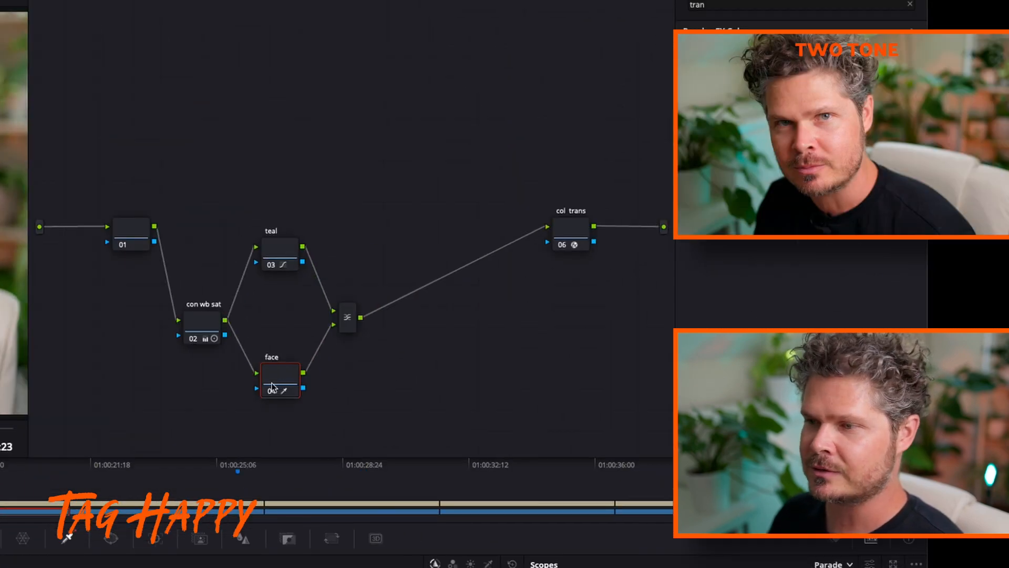
key(ctrl+d)
key(ctrl+d)
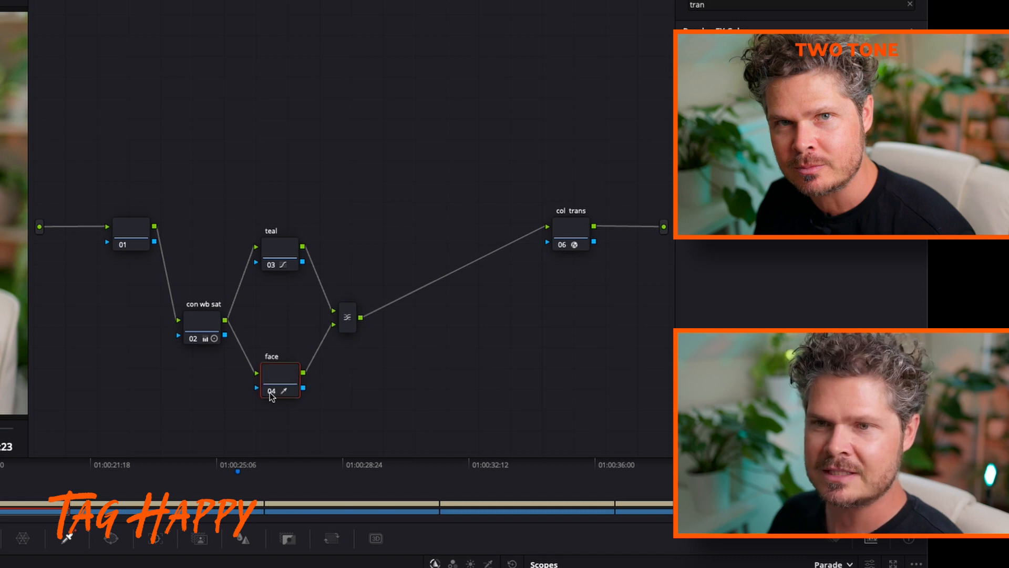
drag(270, 247, 273, 243)
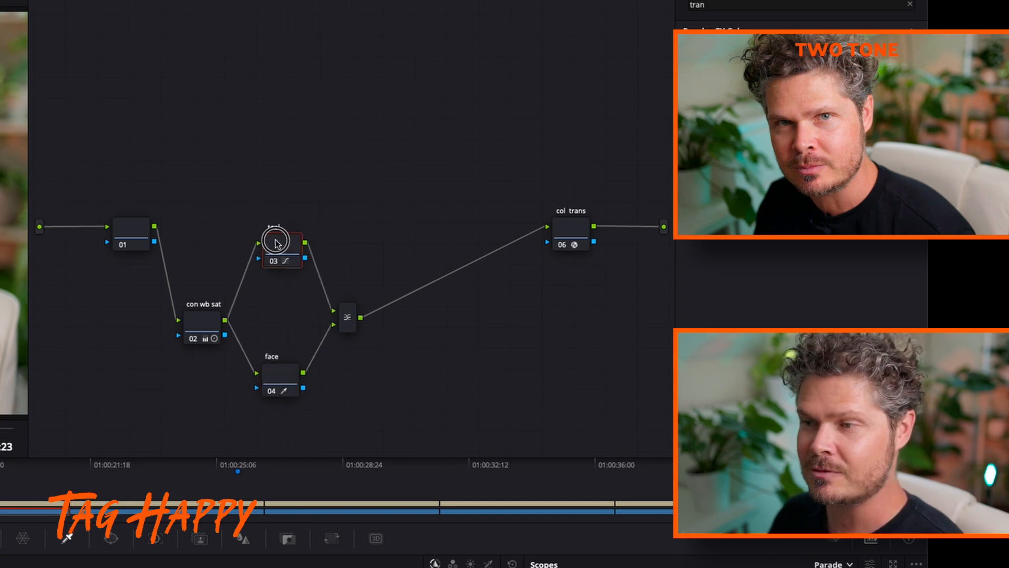
click(289, 372)
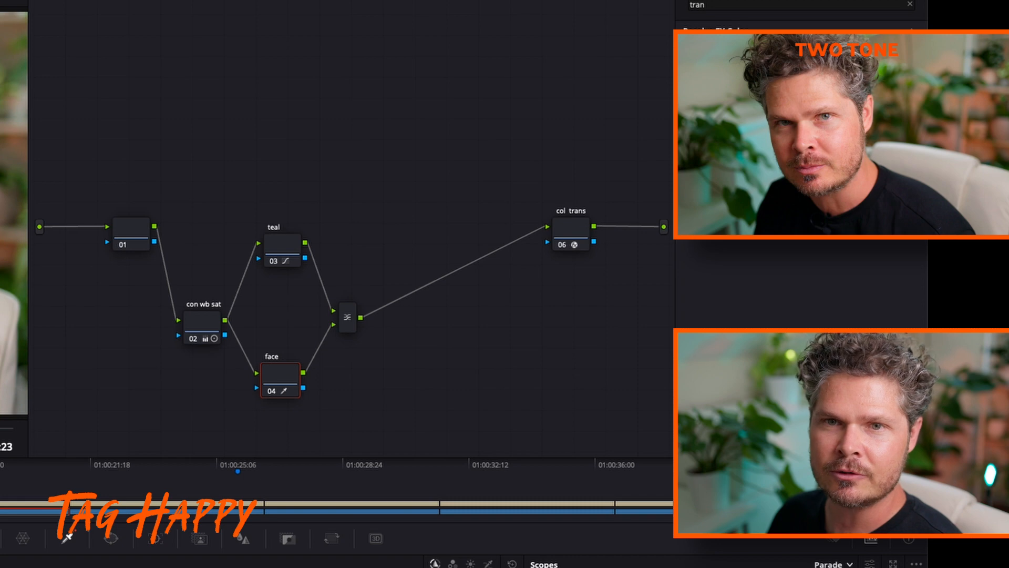
key(shift+h)
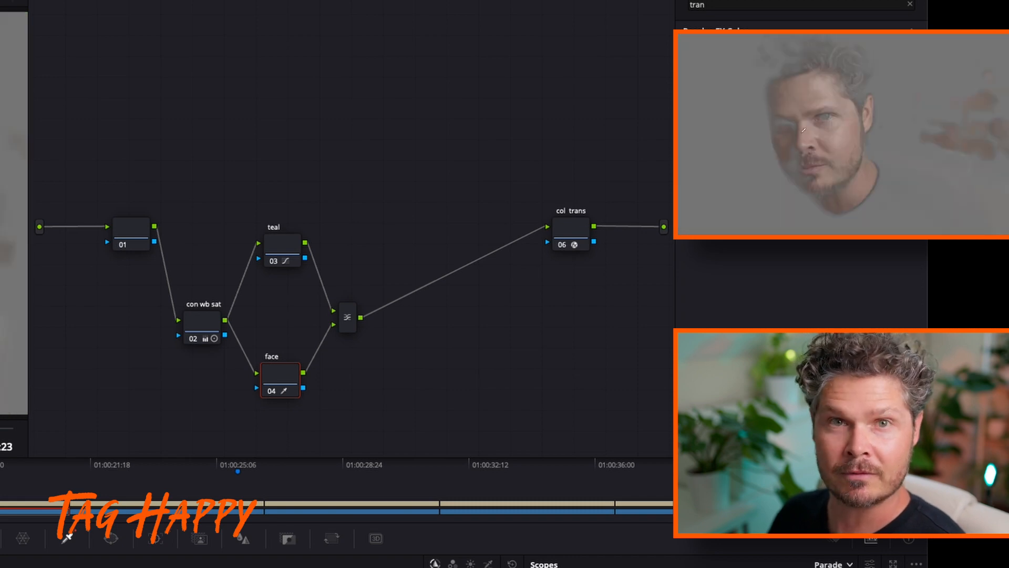
key(shift+h)
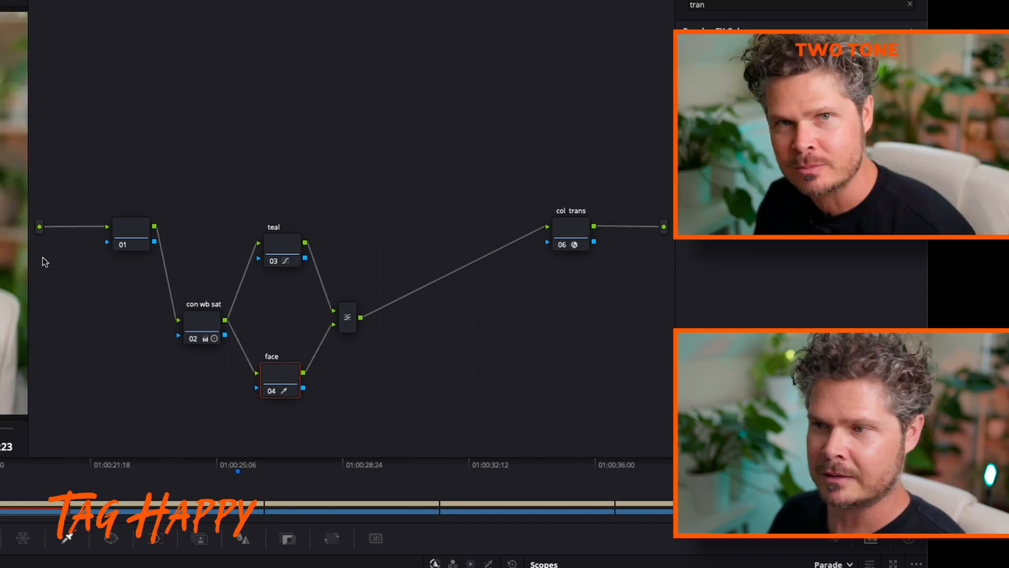
Select the layer mixer and return the playhead to the Two Tone clip after viewing the Match Clips clip
drag(343, 316, 339, 309)
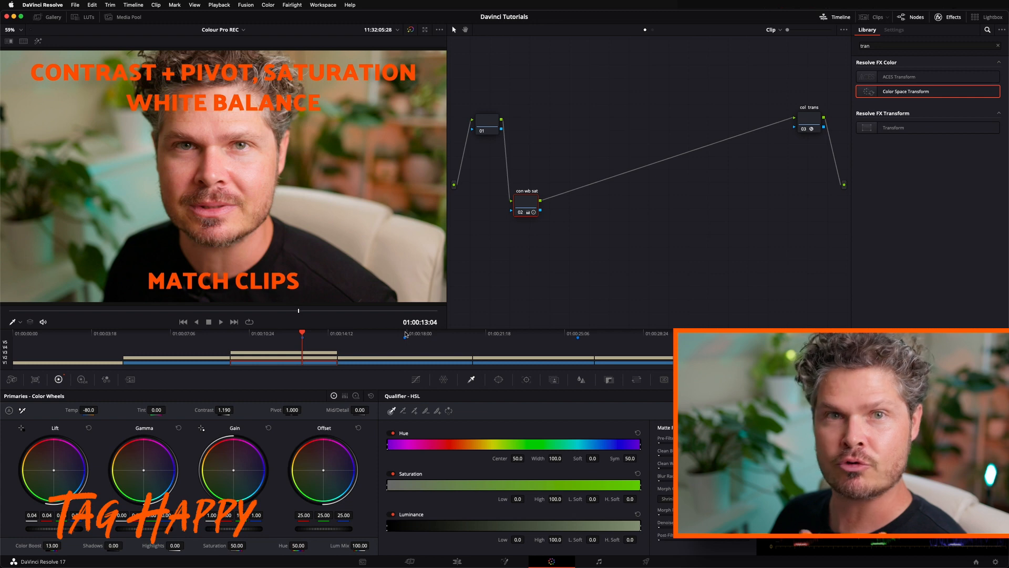
click(406, 334)
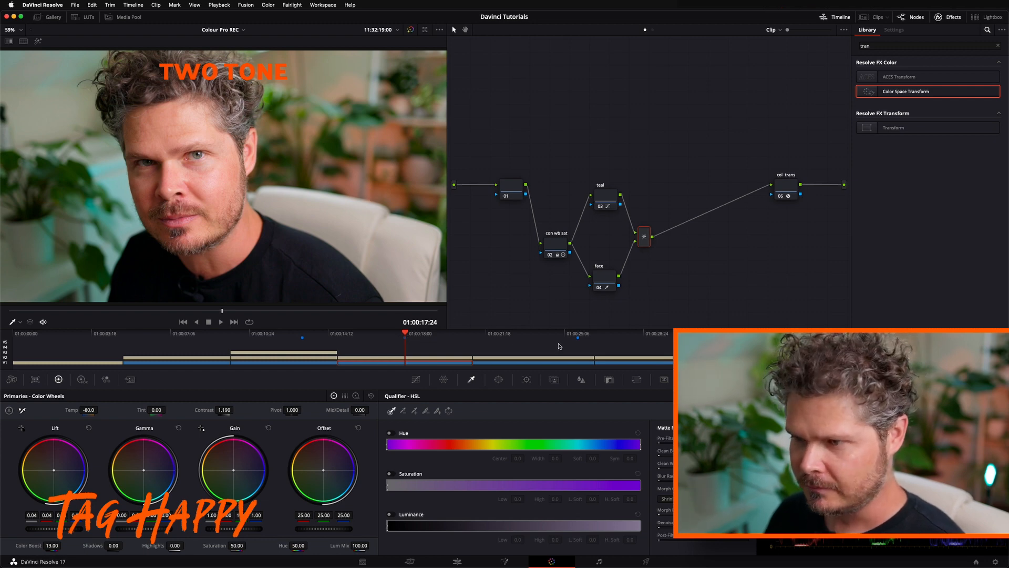
Compare the ungraded Get Creative with the Tools clip against the graded Two Tone clip, finishing on Two Tone
click(577, 334)
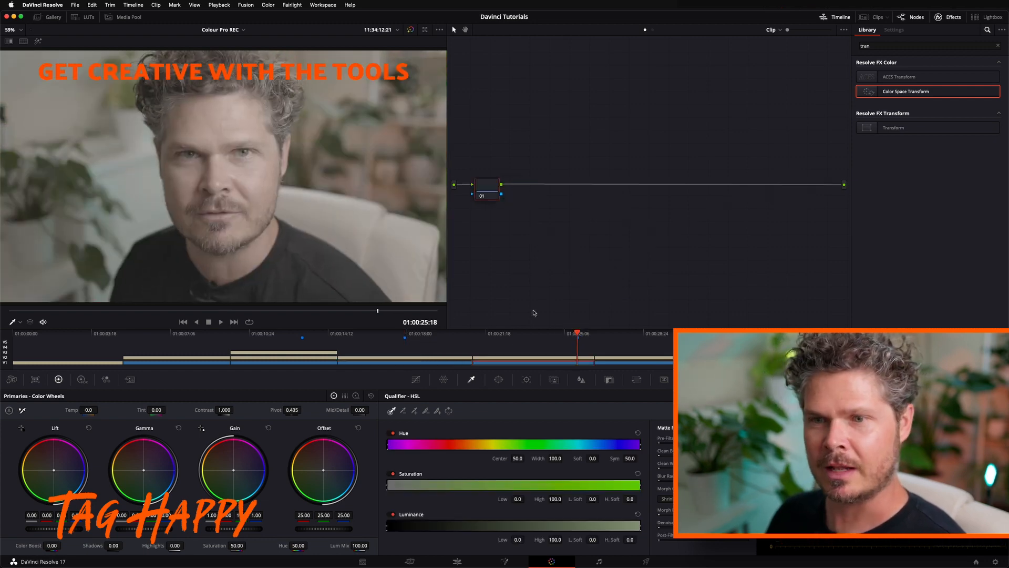
click(406, 336)
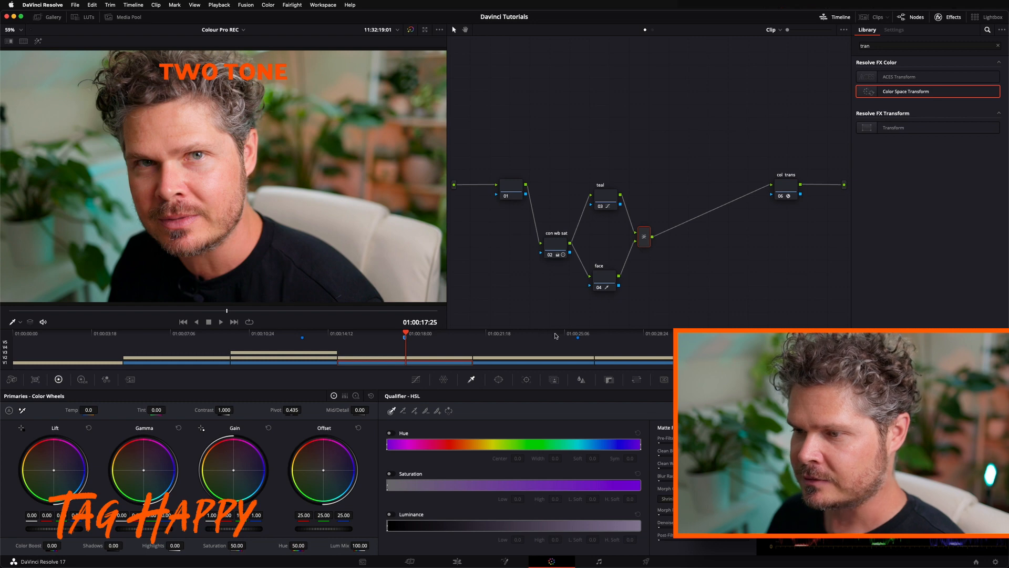
click(576, 332)
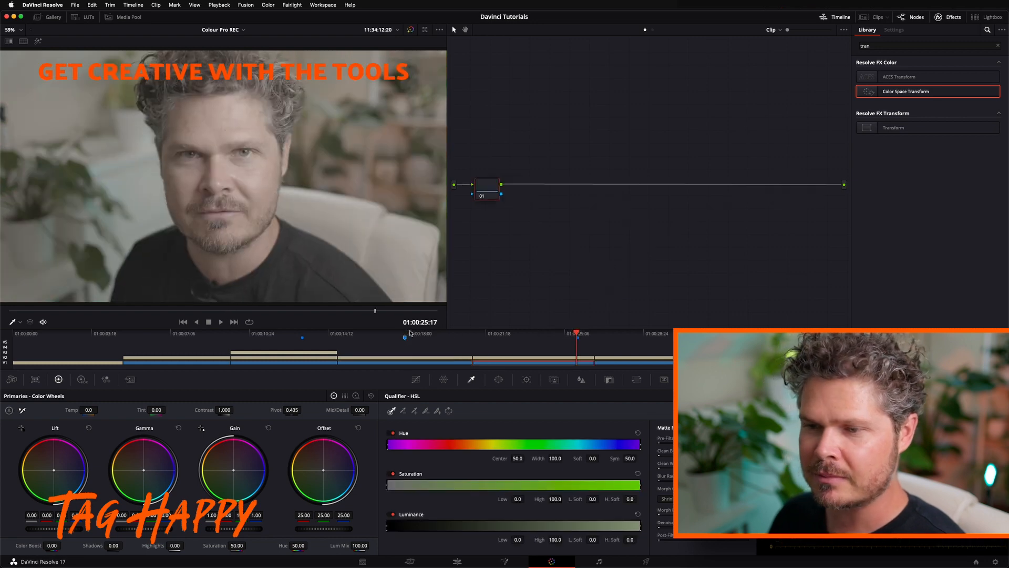
click(405, 334)
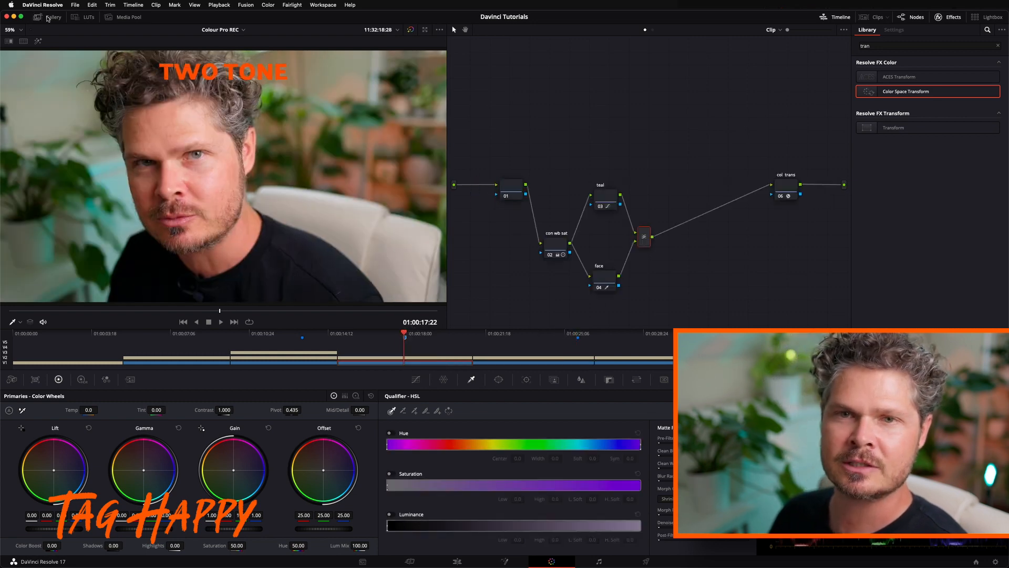
Show the gallery and grab a still of the Two Tone grade into PowerGrade 1
click(49, 17)
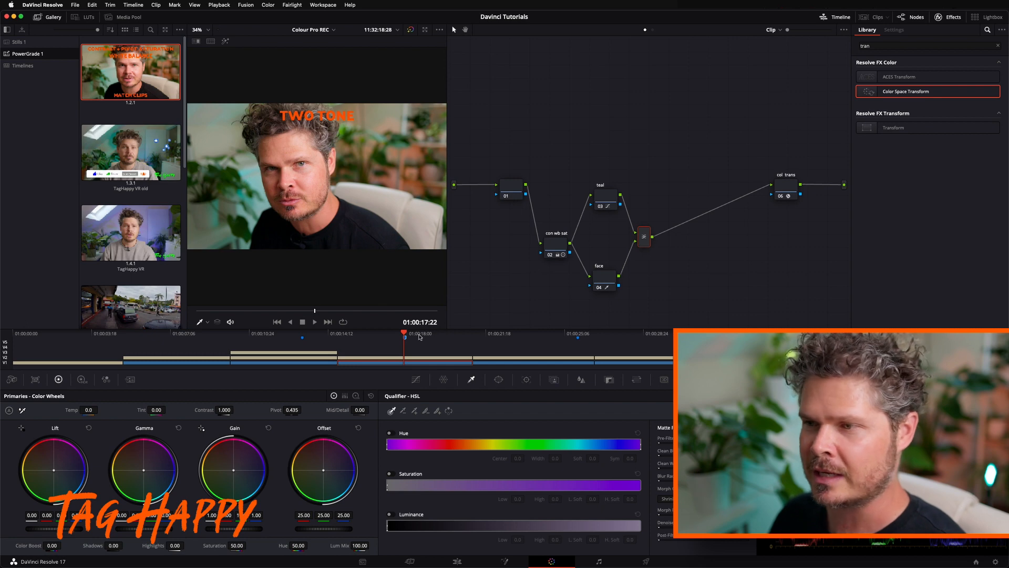
right_click(297, 163)
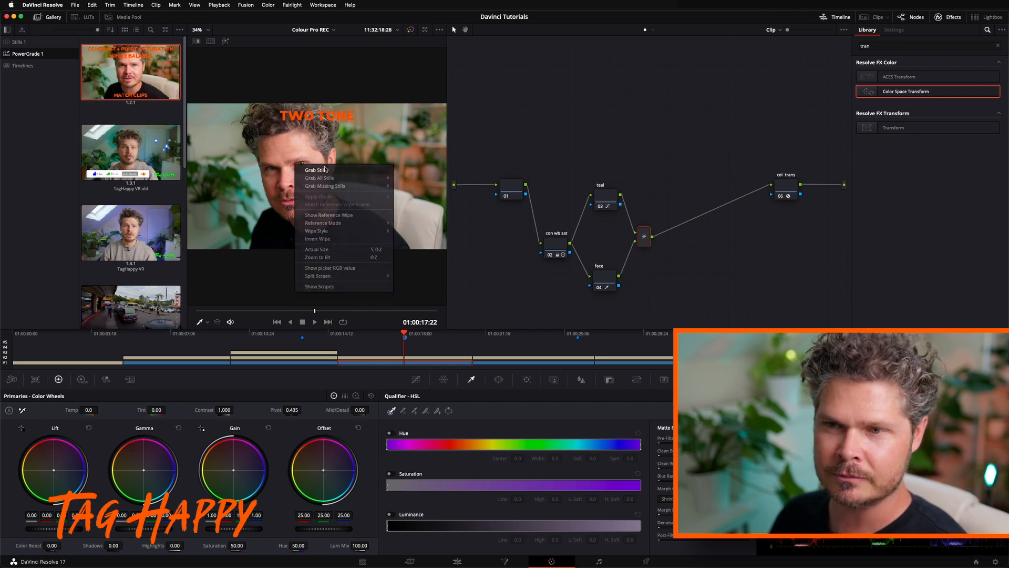
click(325, 170)
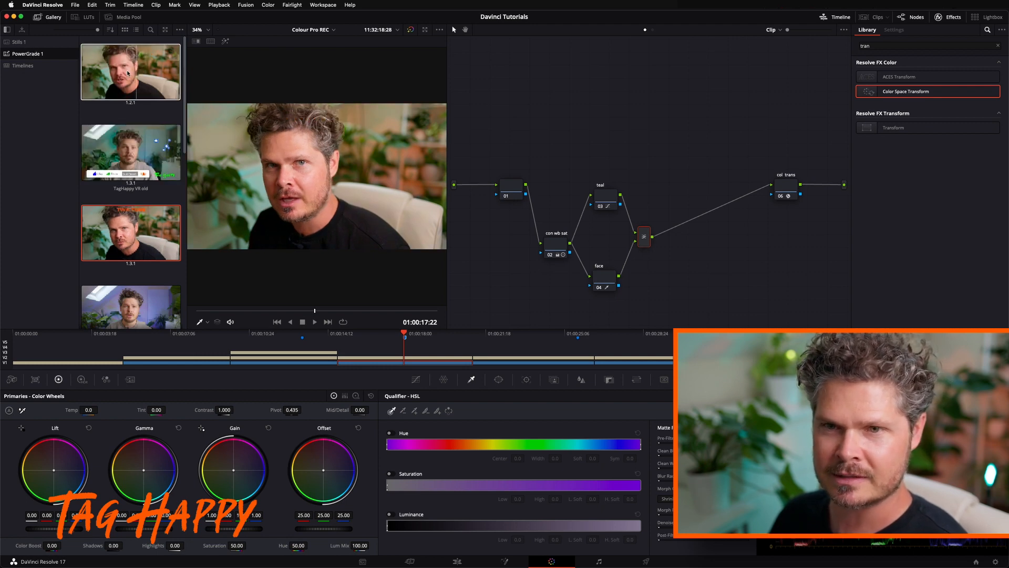
Apply the grabbed Two Tone still's grade to the Get Creative with the Tools clip
drag(517, 337, 576, 335)
drag(489, 187, 488, 159)
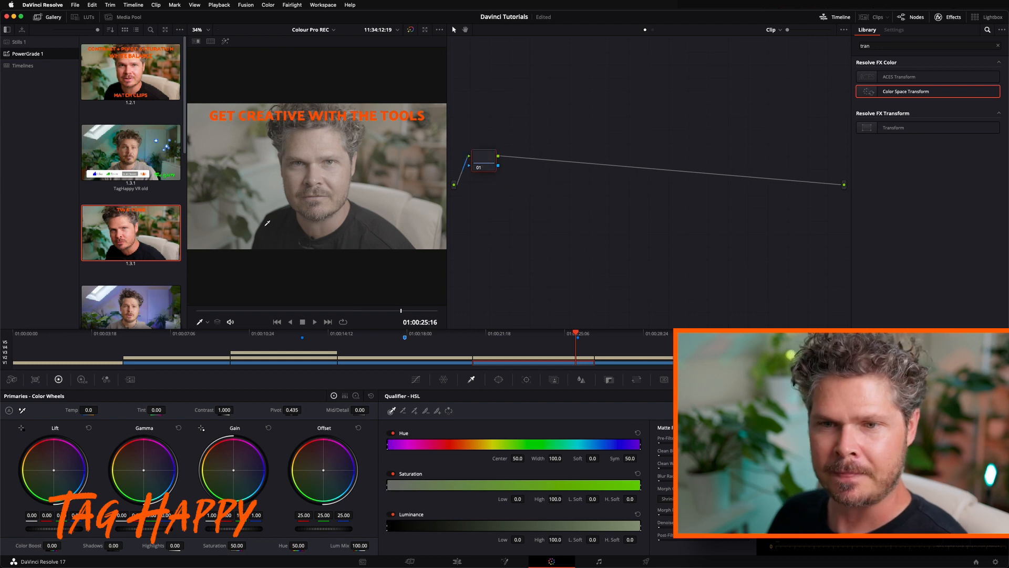
middle_click(158, 226)
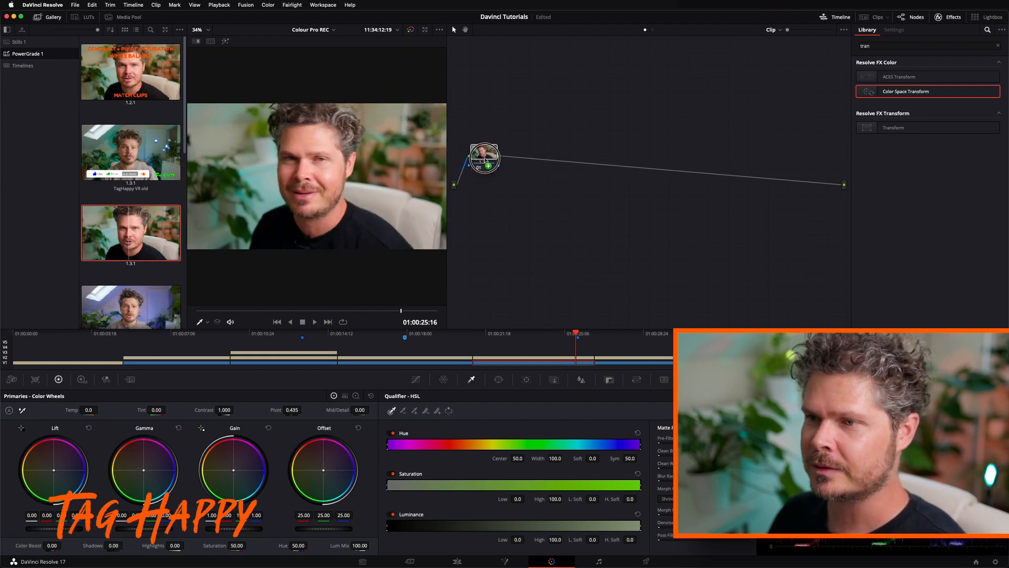
Clean up the copied node graph and move the con wb sat, teal, face and layer mixer nodes closer to node 01
right_click(571, 198)
click(634, 295)
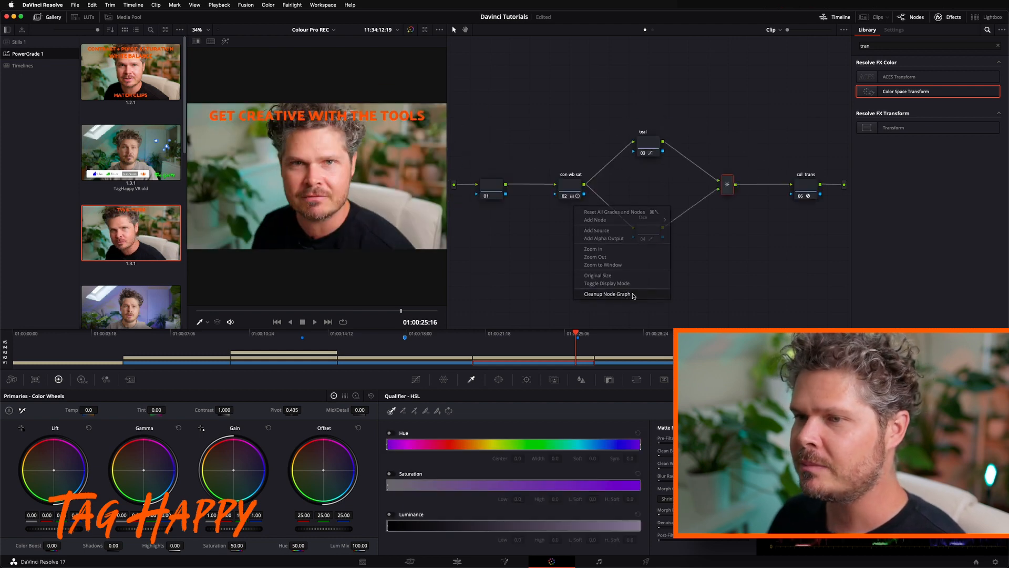
drag(554, 106, 752, 275)
drag(633, 236, 599, 242)
drag(576, 109, 678, 287)
drag(693, 188, 617, 187)
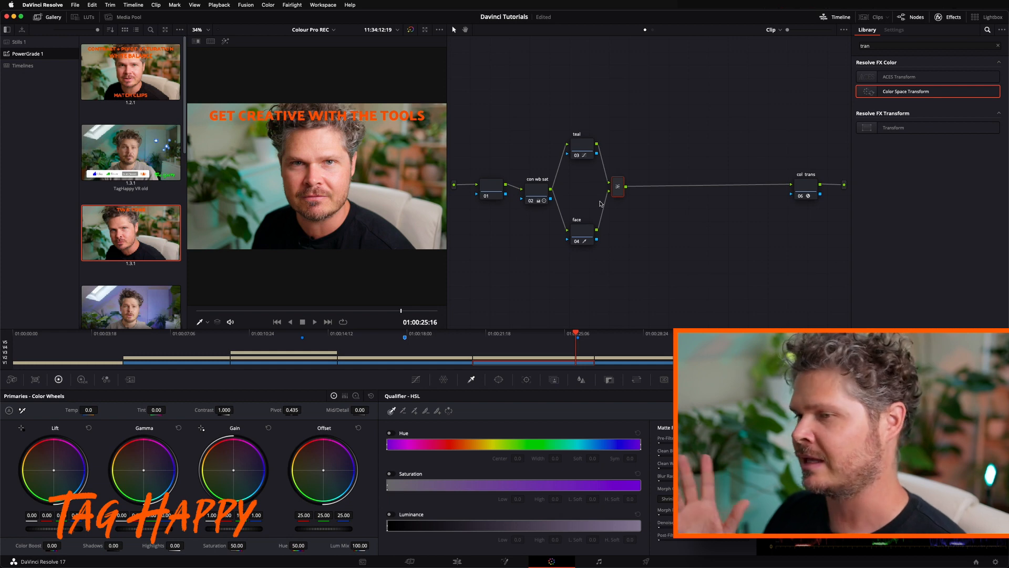
Review the copied face, con wb sat and teal nodes in turn, nudging teal and face slightly in the graph
click(585, 234)
drag(585, 232, 583, 237)
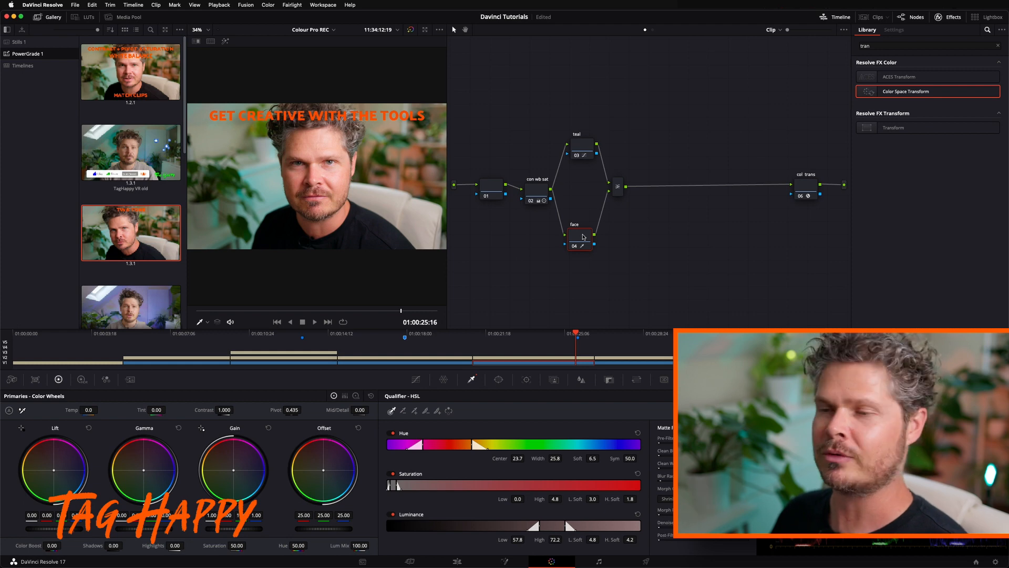
click(537, 194)
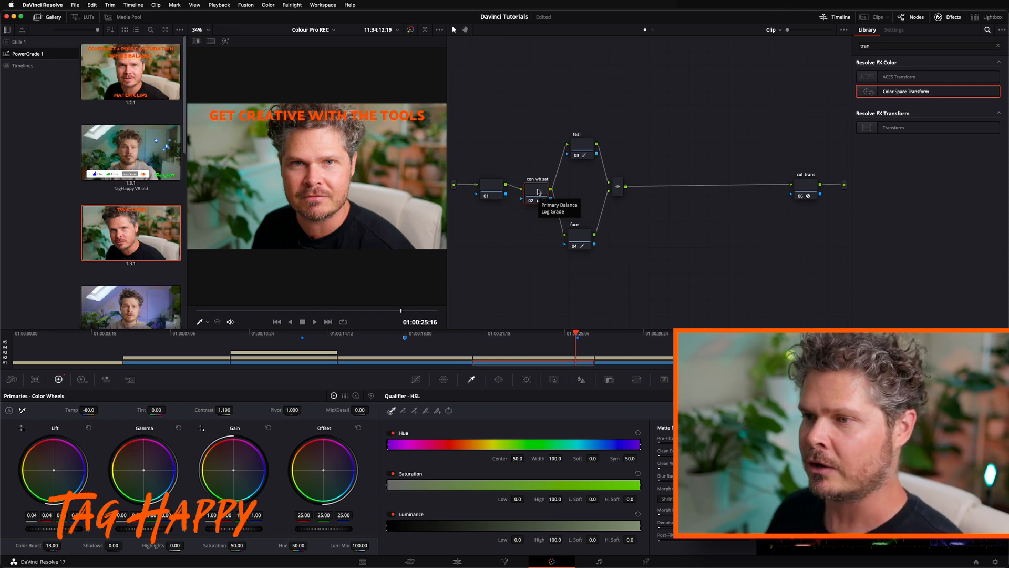
drag(581, 142, 579, 147)
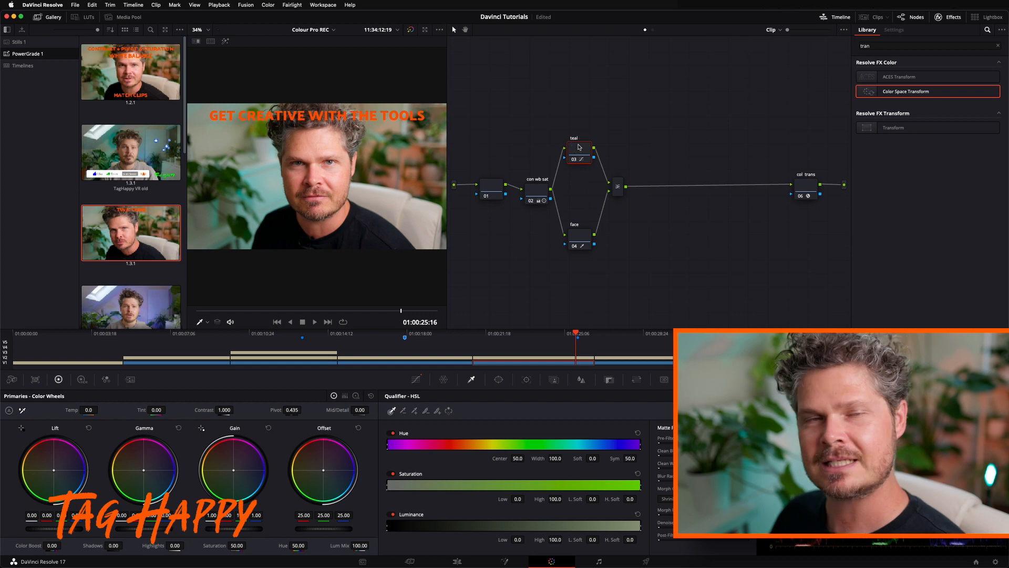
drag(573, 229, 572, 231)
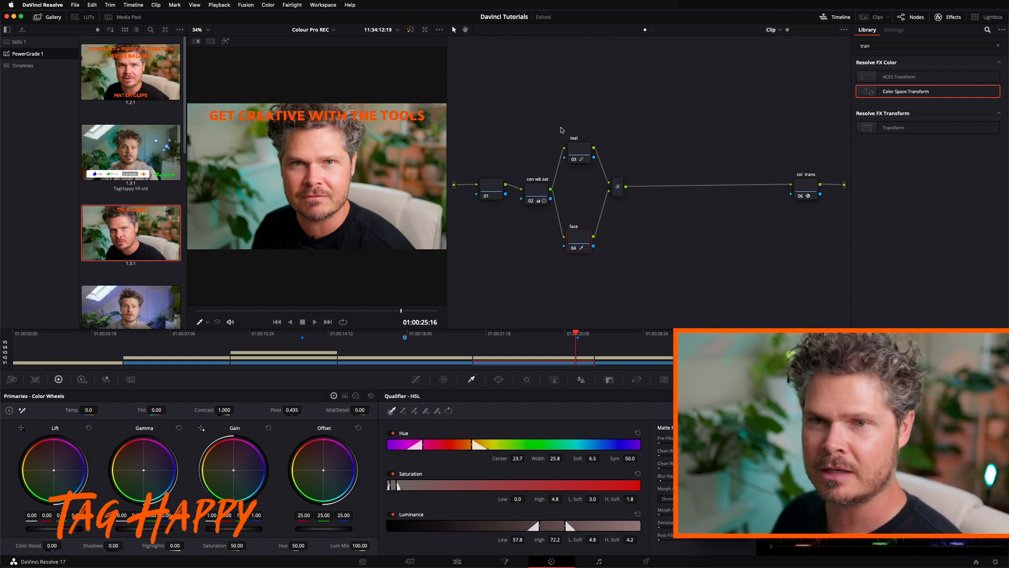
Hide the gallery and add a serial node between the layer mixer and the col trans node
click(48, 17)
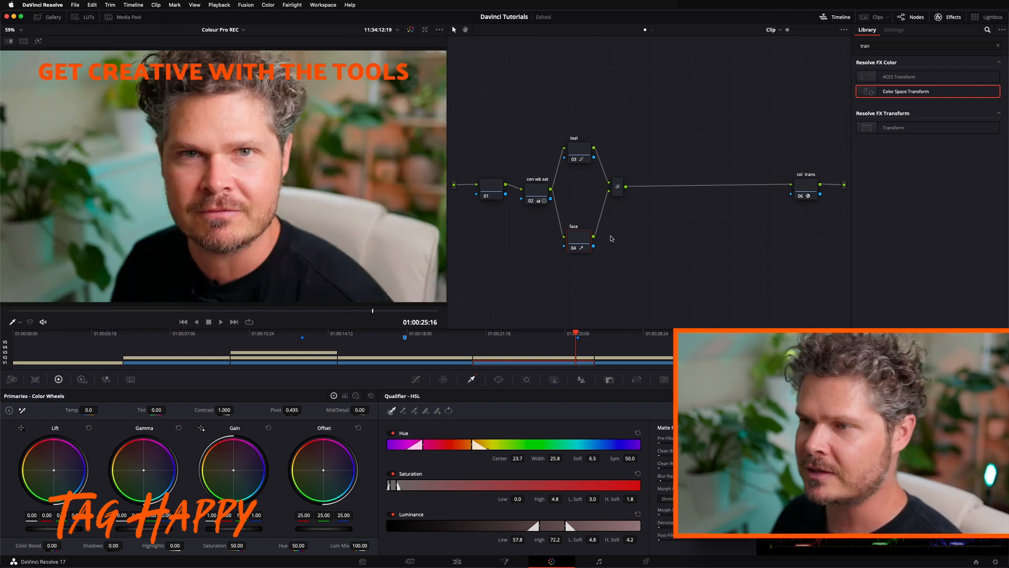
drag(575, 332, 577, 331)
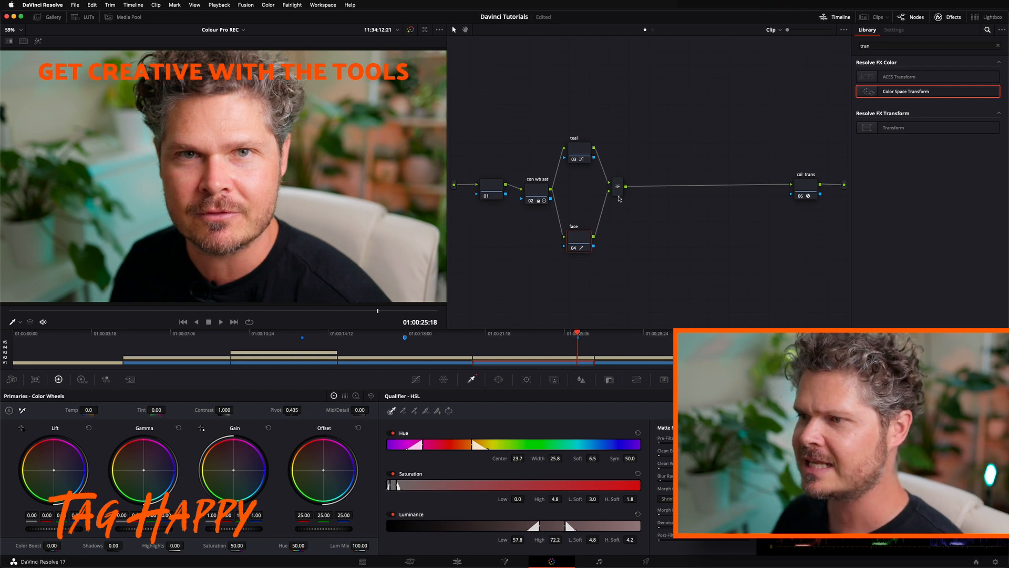
click(618, 193)
right_click(619, 194)
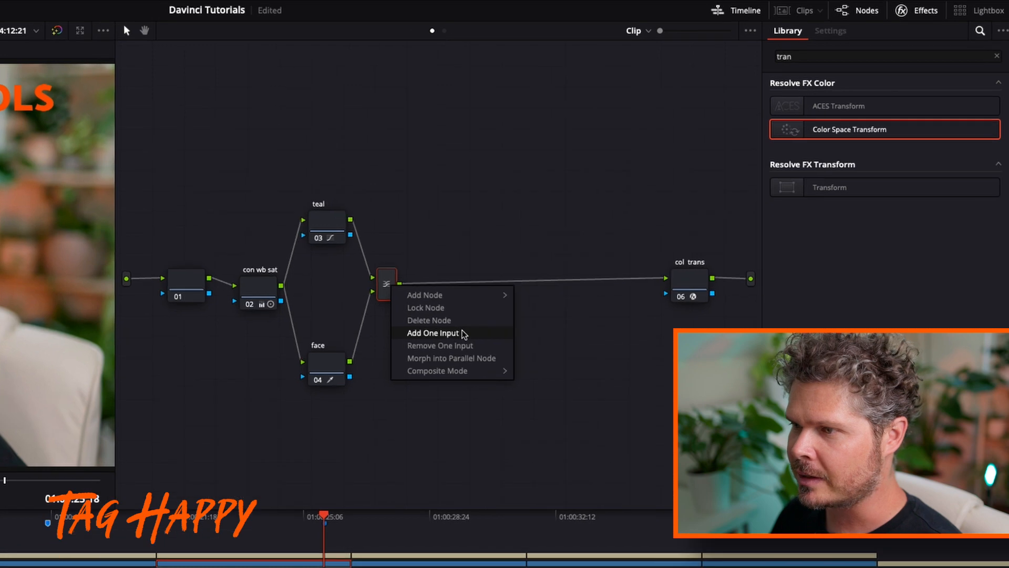
click(536, 296)
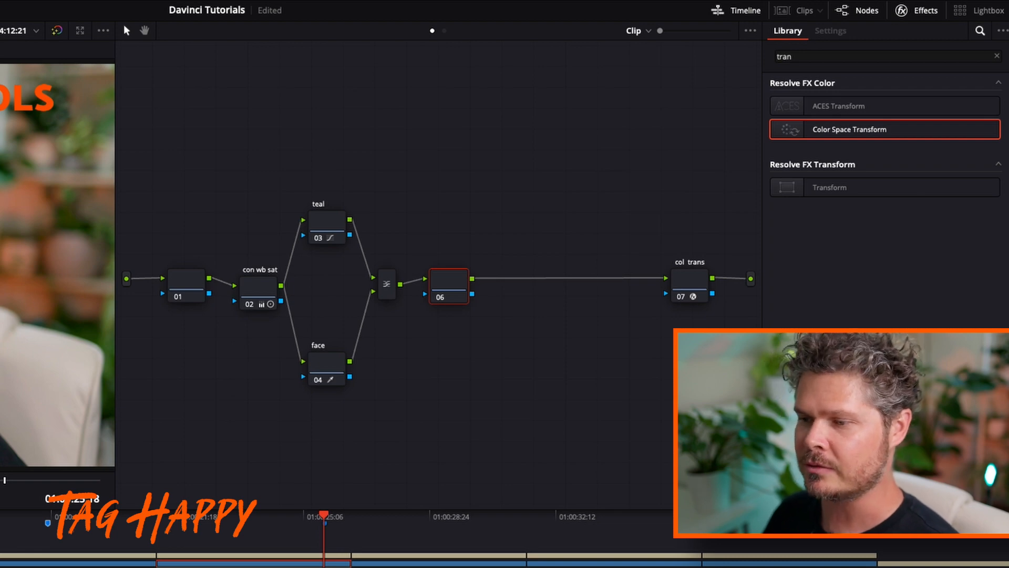
Return to the start of the Get Creative clip and turn on the Magic Mask overlay for node 06
key(Up)
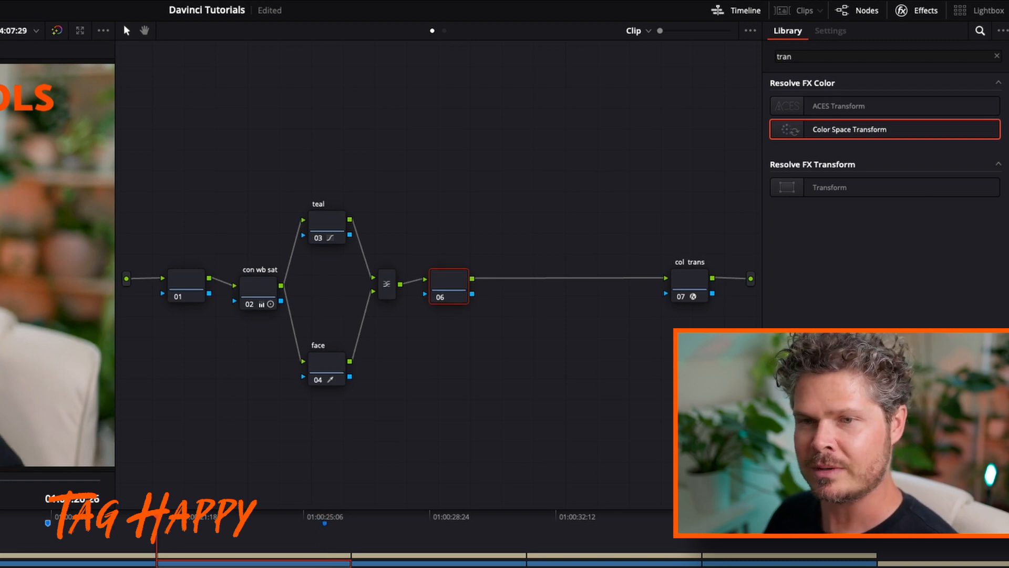
drag(214, 336, 103, 334)
drag(196, 340, 154, 336)
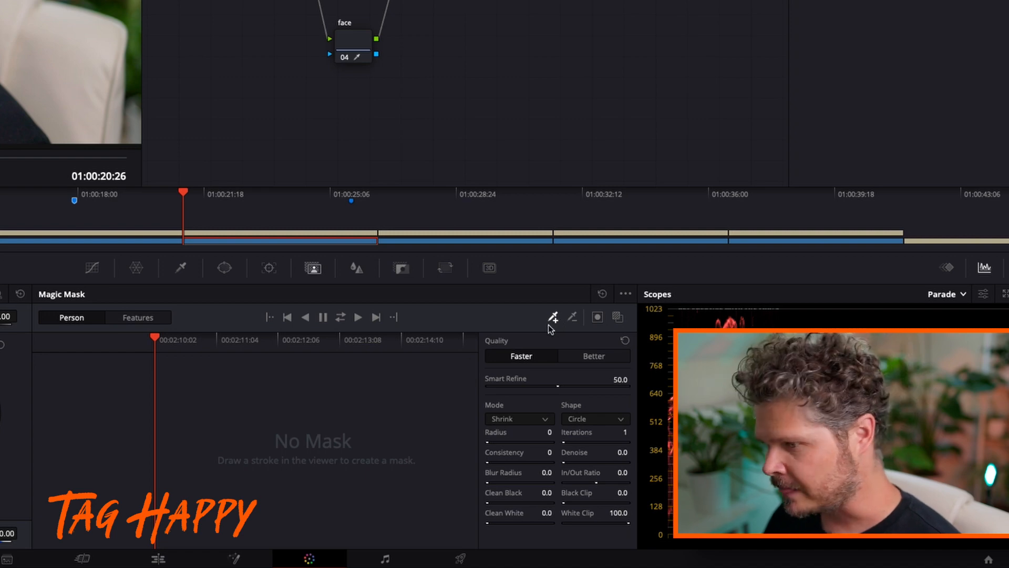
click(618, 317)
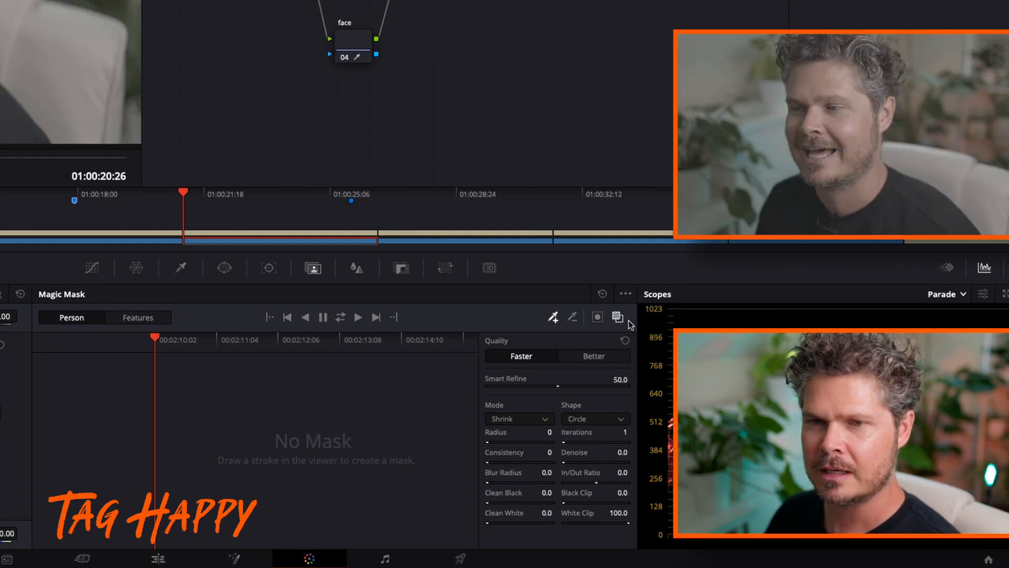
Paint Magic Mask person strokes over the face and the black shirt, extending the selection across the uncovered shoulder
drag(825, 81, 820, 111)
mouse_move(898, 211)
mouse_down()
mouse_move(920, 202)
mouse_move(953, 228)
mouse_move(925, 230)
mouse_move(958, 221)
mouse_up()
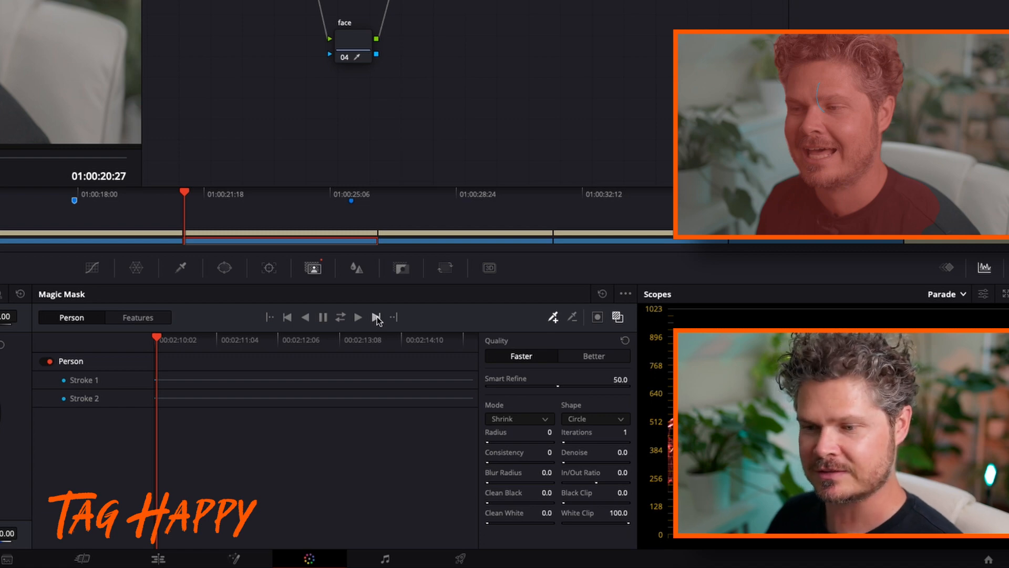
click(115, 396)
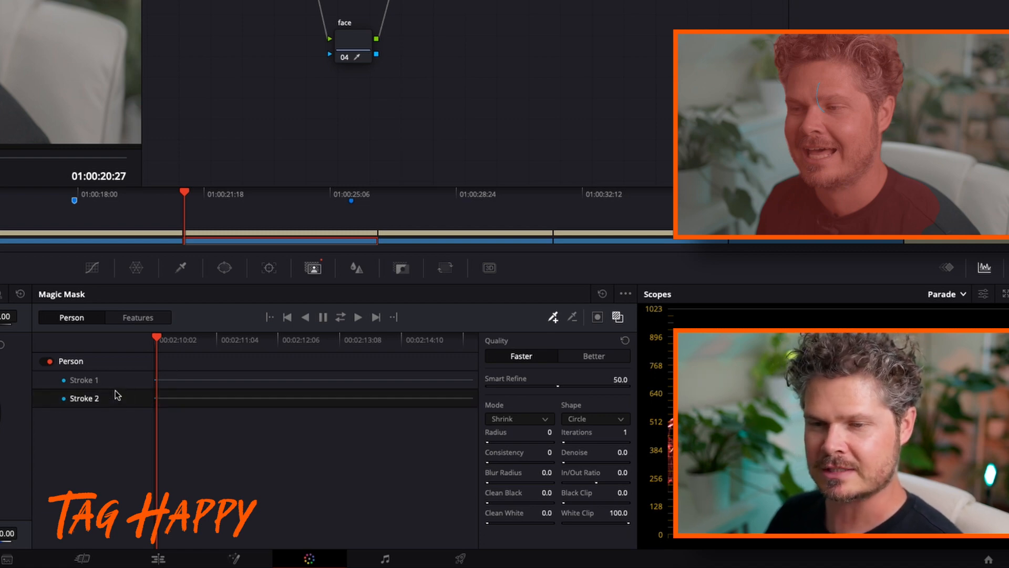
mouse_move(928, 208)
mouse_down()
mouse_move(945, 228)
mouse_move(903, 230)
mouse_up()
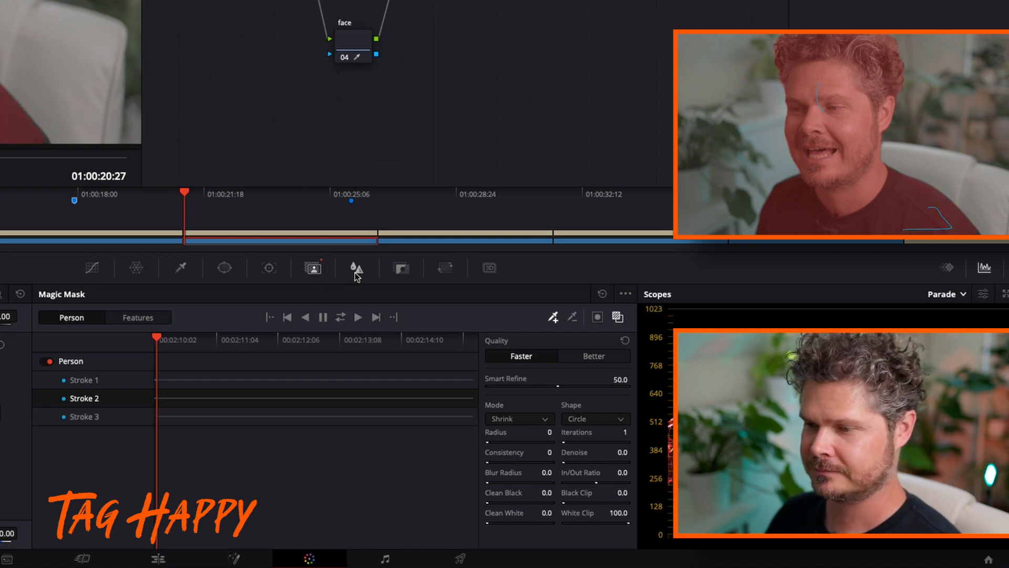
Track the mask one frame forward, add another shoulder stroke, and subtract the wrongly selected patch on the chair
click(375, 317)
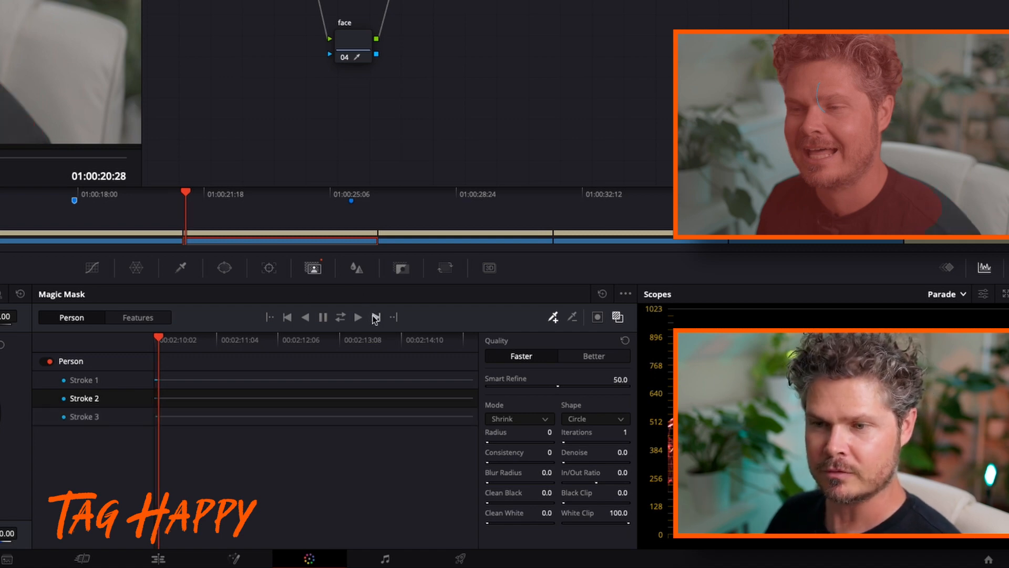
mouse_move(930, 203)
mouse_down()
mouse_move(951, 222)
mouse_move(908, 223)
mouse_up()
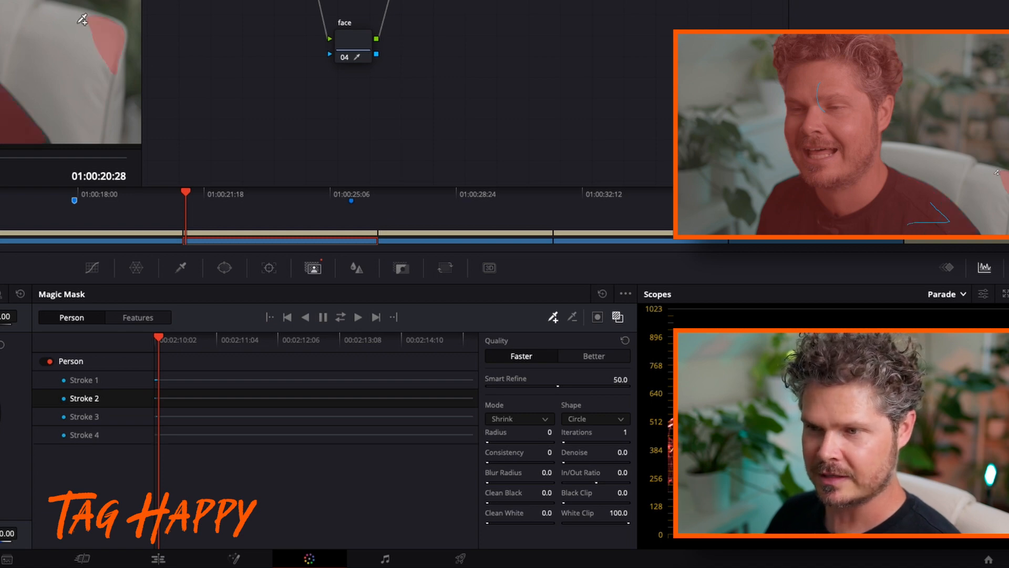
click(571, 319)
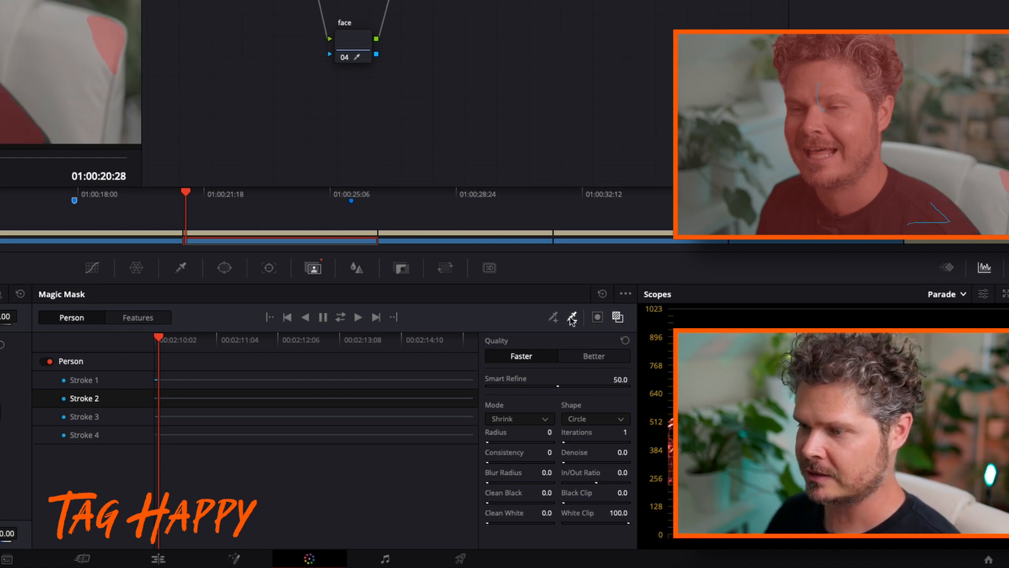
drag(102, 31, 116, 33)
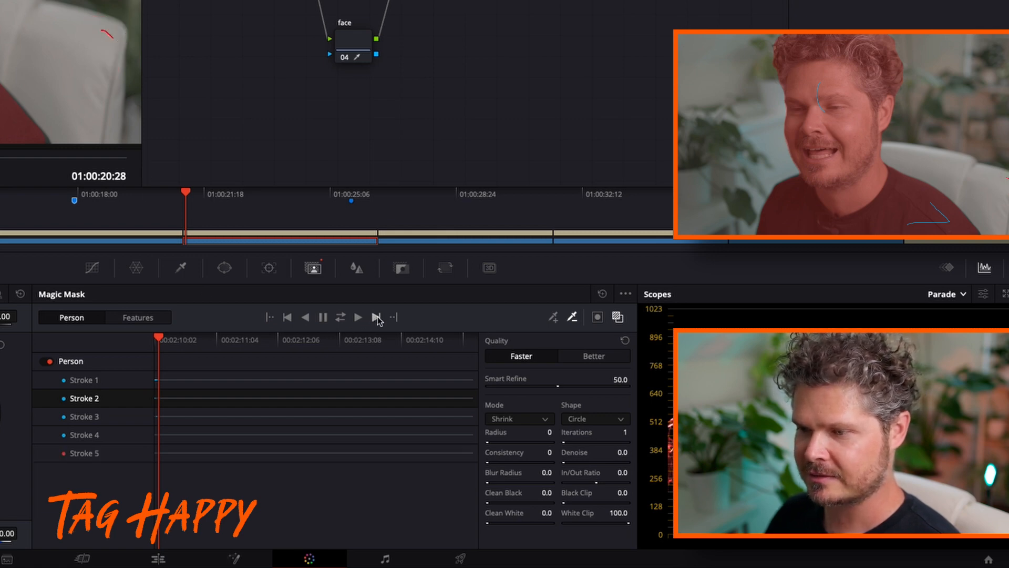
Track the mask one more frame forward and add a further stroke over the missed shoulder area
click(376, 317)
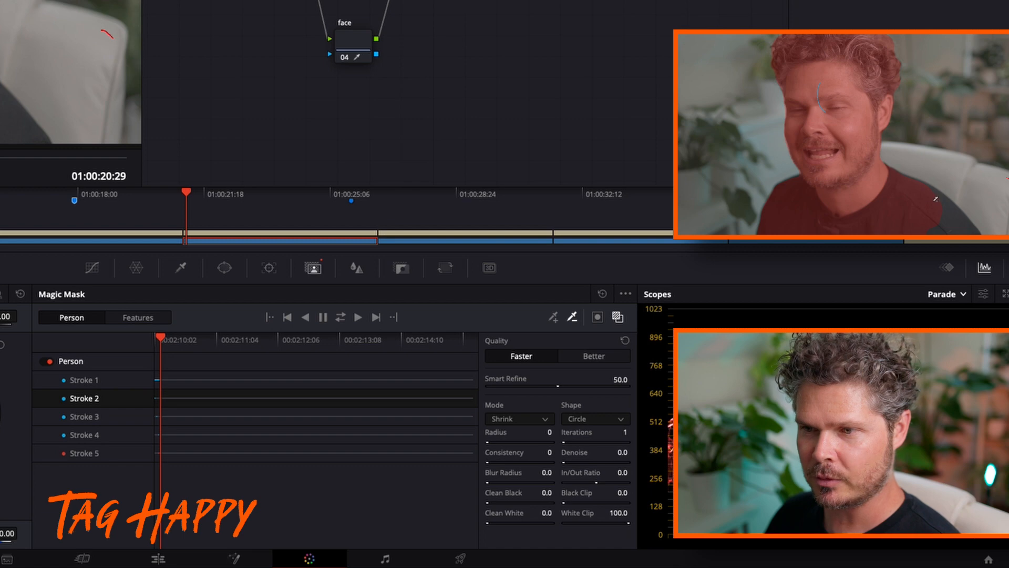
click(556, 318)
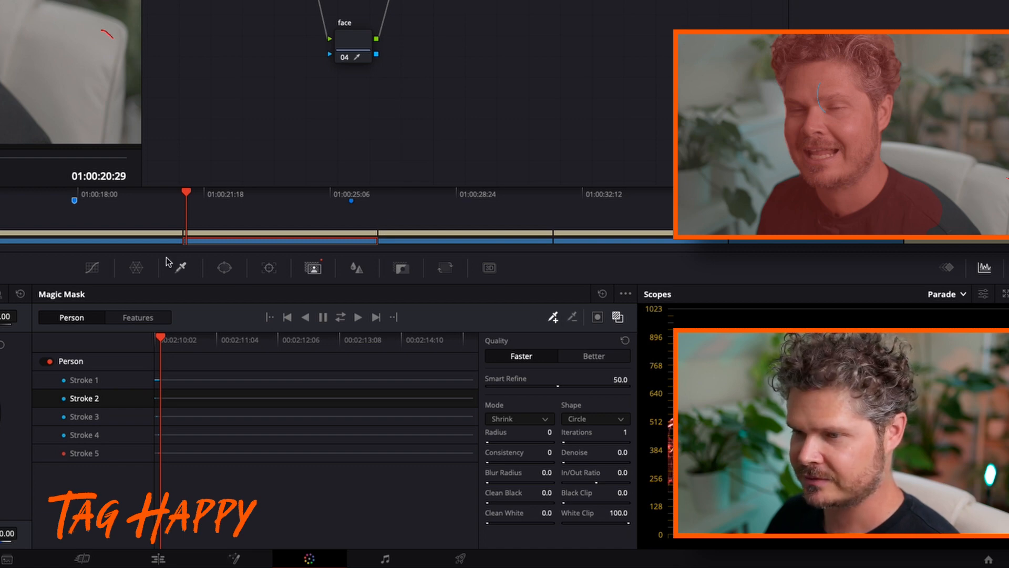
mouse_move(941, 209)
mouse_down()
mouse_move(964, 226)
mouse_move(924, 225)
mouse_up()
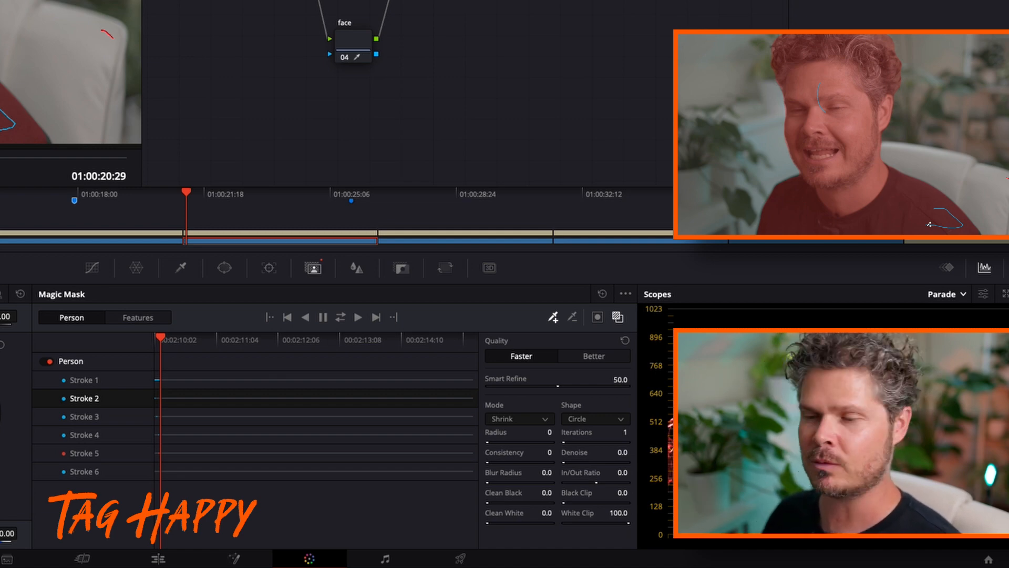
Track the person mask forward to the end of the clip and turn off the mask overlay
click(359, 318)
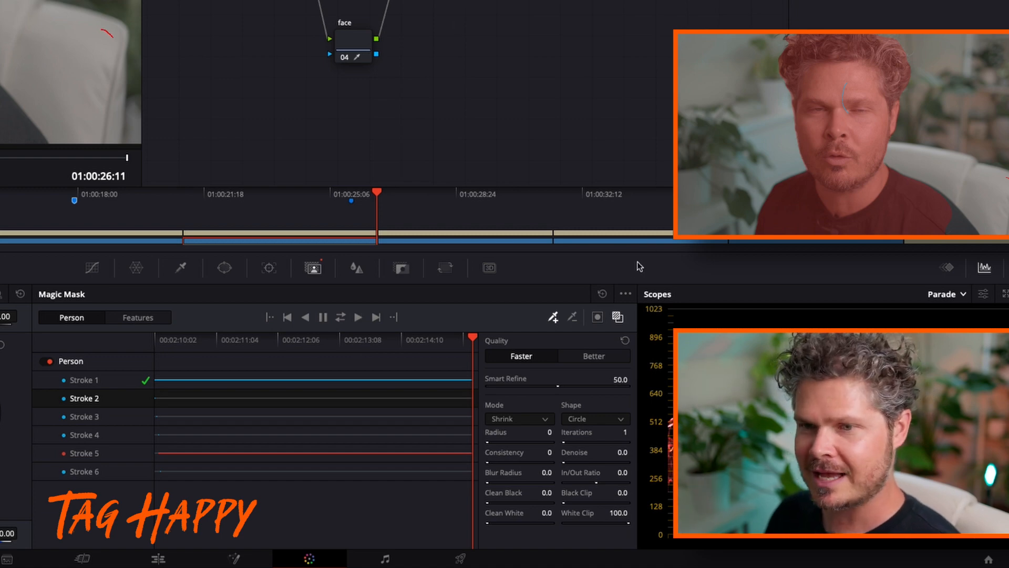
click(618, 318)
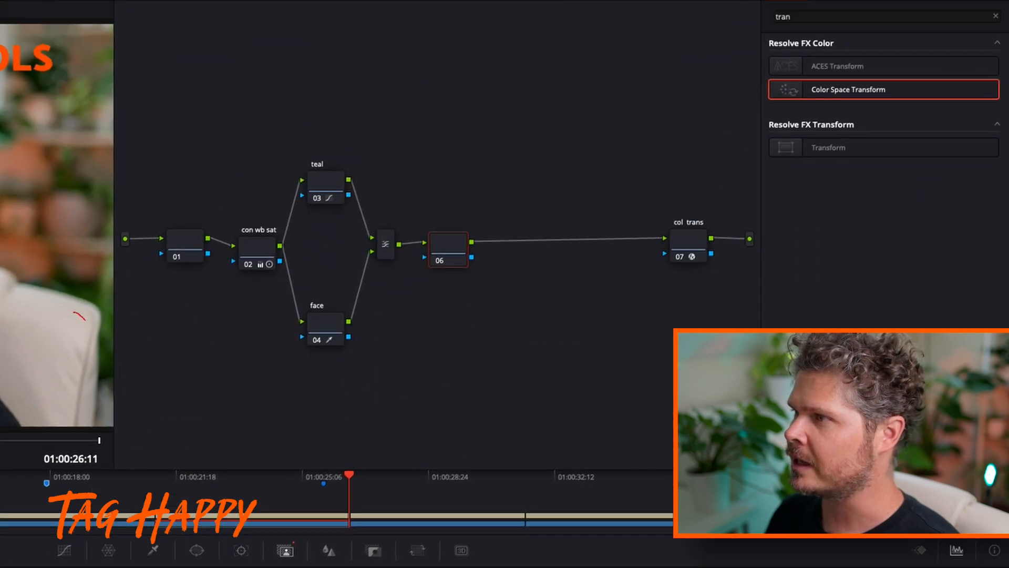
Find the Vignette effect, apply it to node 06, and invert that node's Magic Mask so the person is protected
double_click(806, 16)
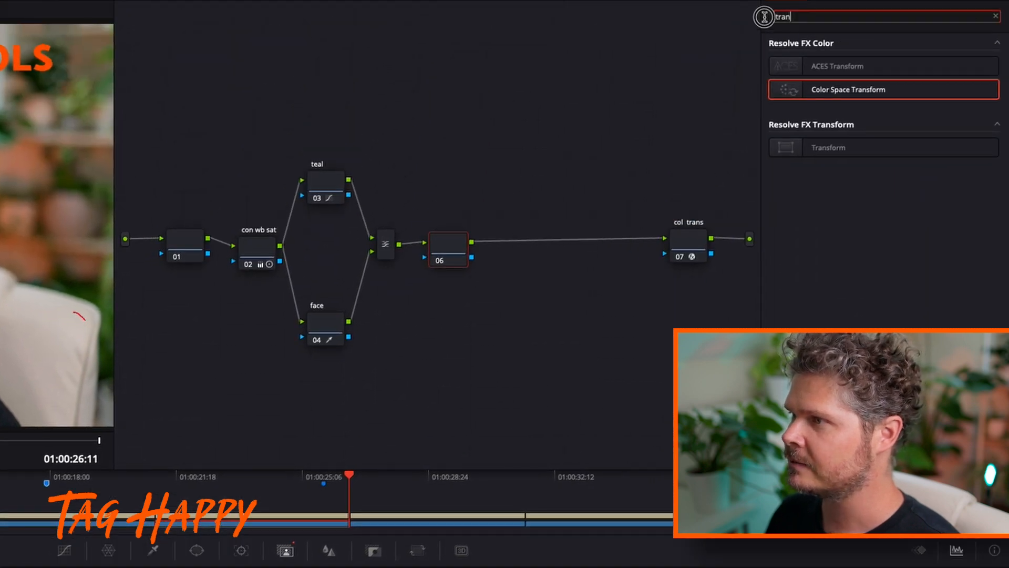
text(vi)
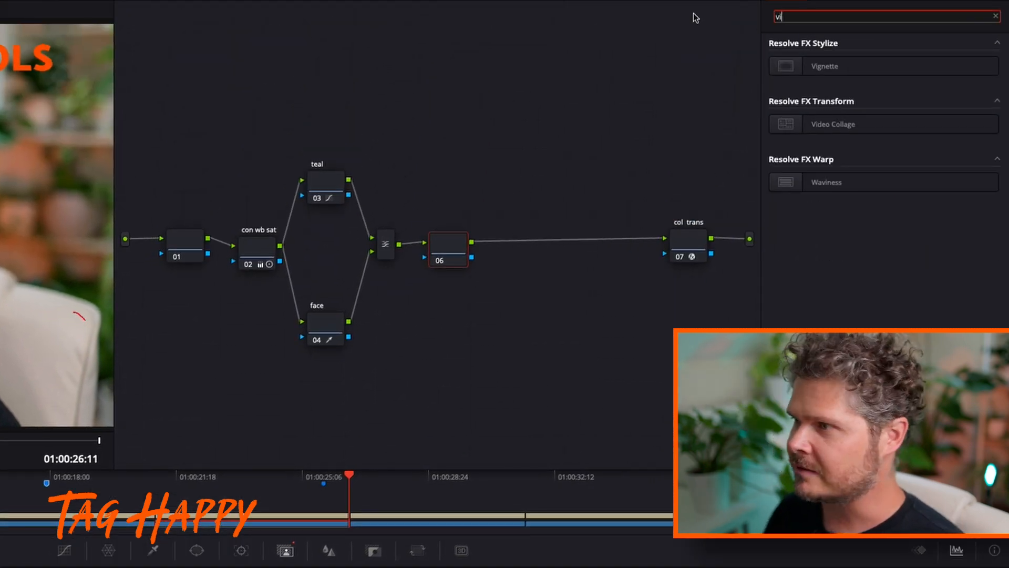
drag(856, 62, 448, 248)
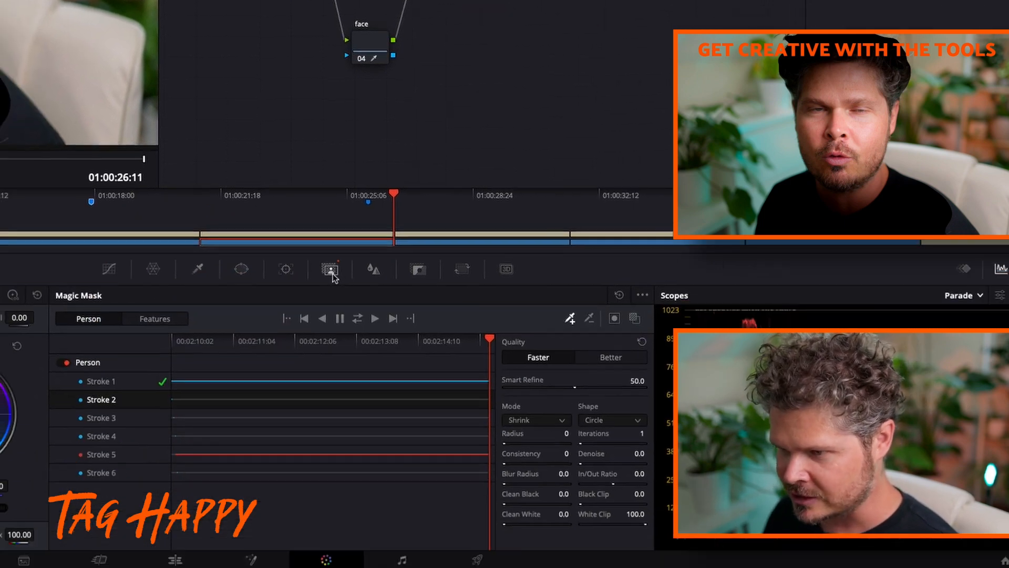
click(614, 320)
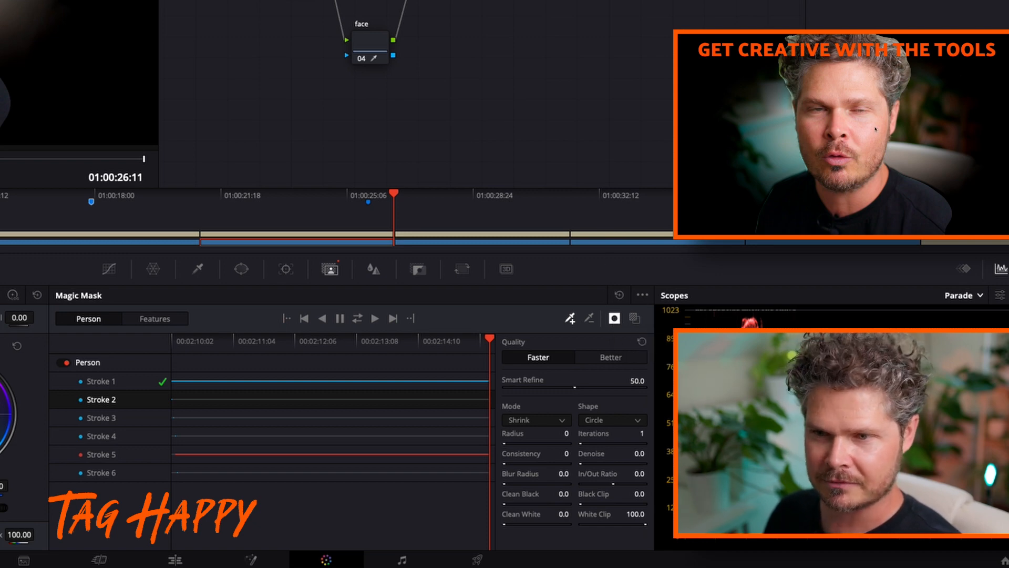
Set the mask's Blur Radius to 300 and check the softened edge and mask inversion using the mask overlay
double_click(564, 473)
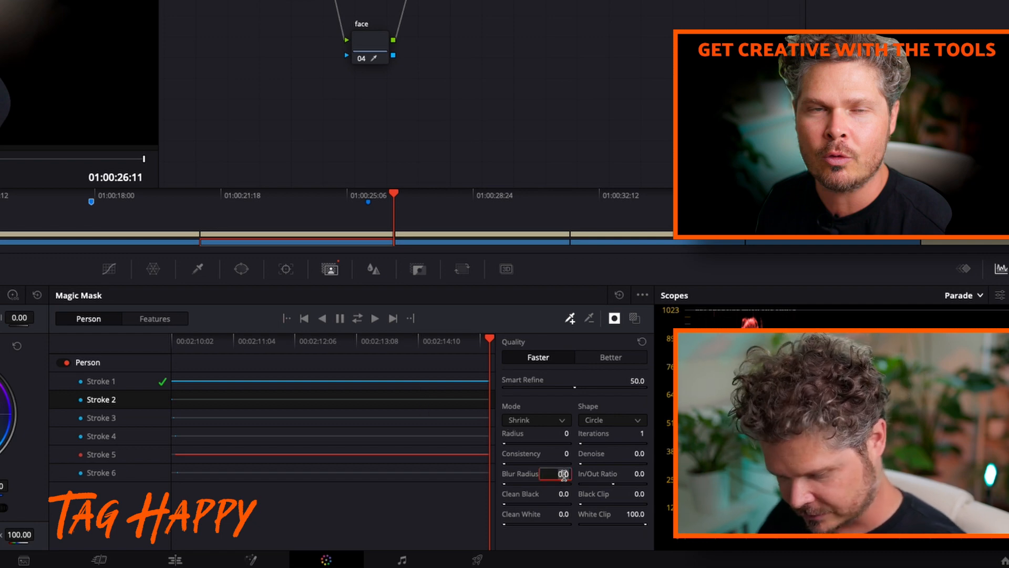
text(300.0)
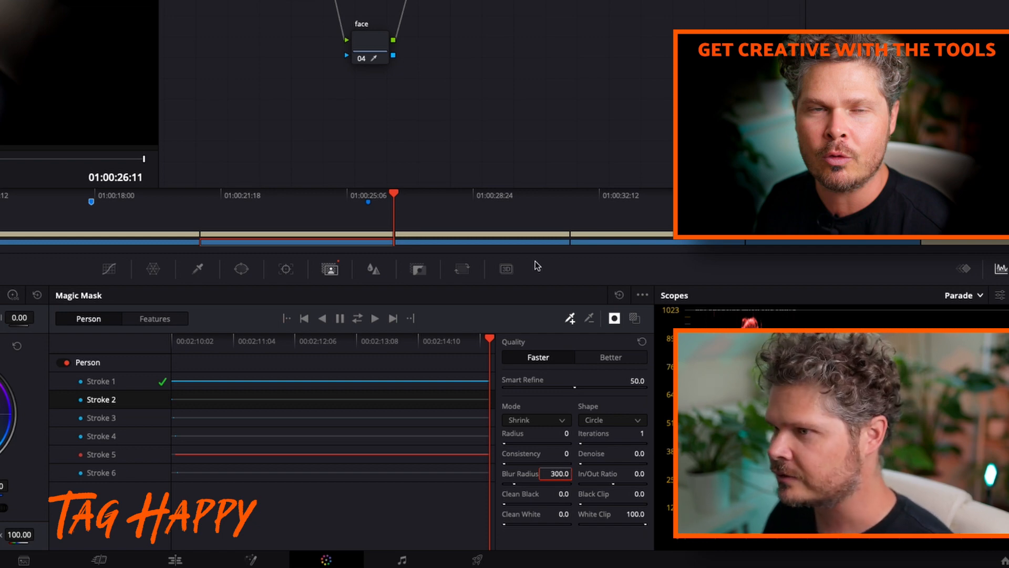
key(Return)
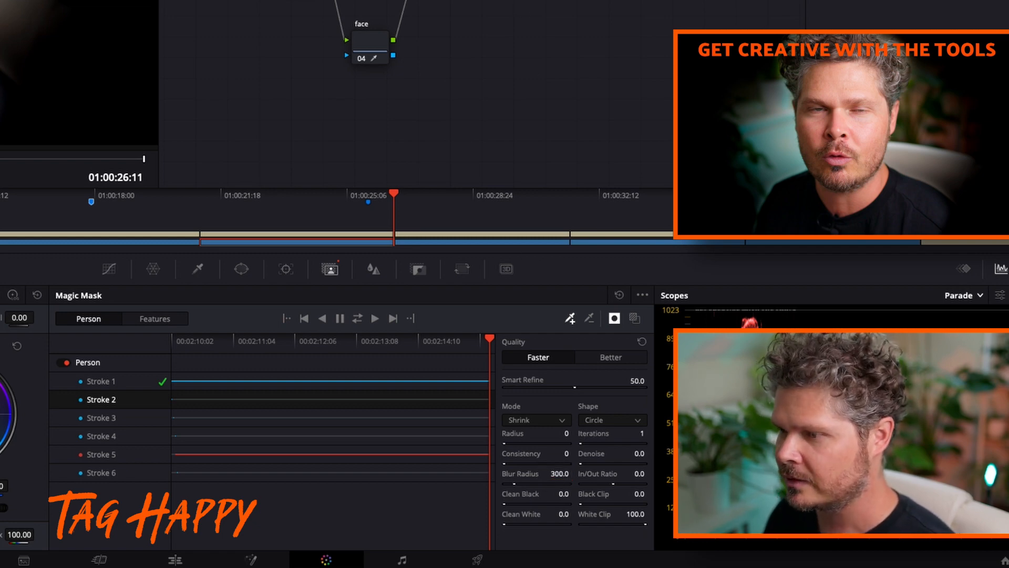
click(636, 319)
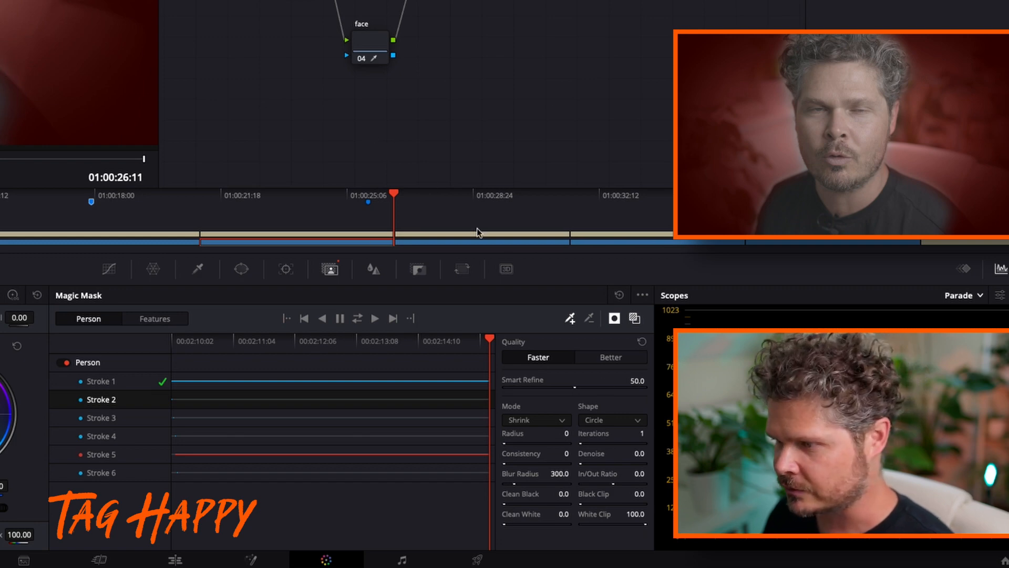
click(615, 319)
click(615, 319)
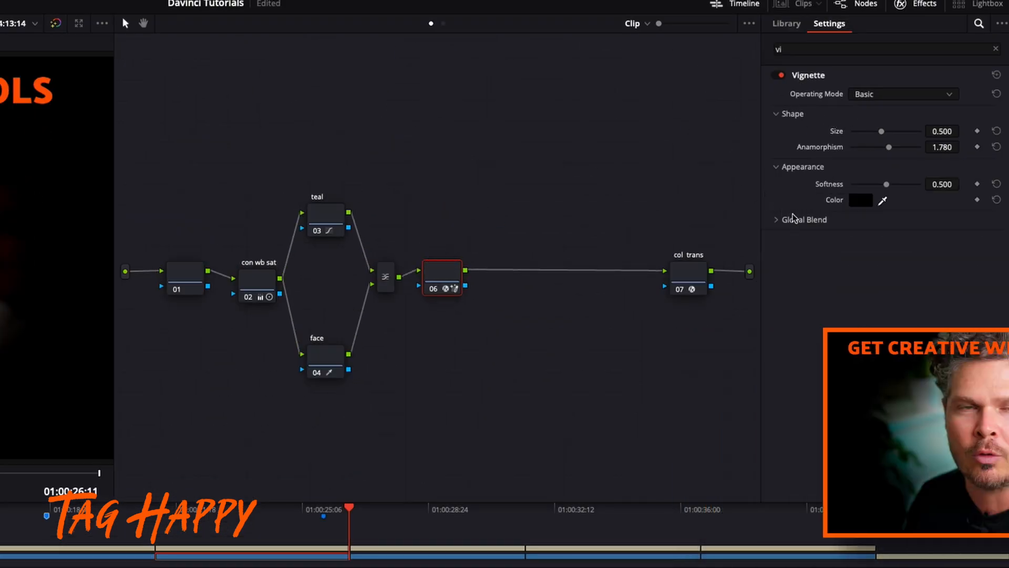
Set the Vignette's Softness to 1.000, Size to 0.863, and Global Blend to 0.275
drag(887, 184, 961, 184)
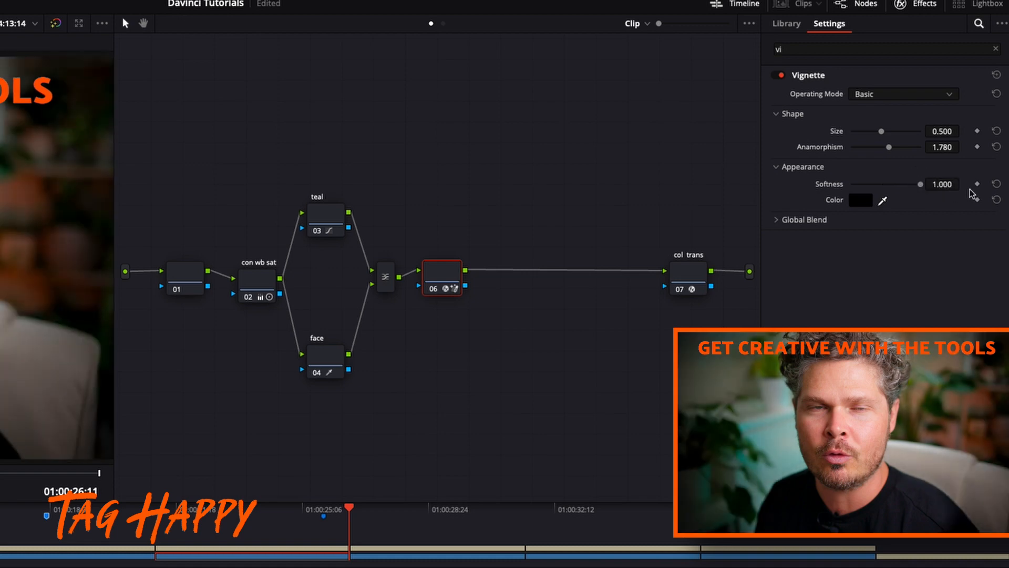
drag(882, 132, 910, 132)
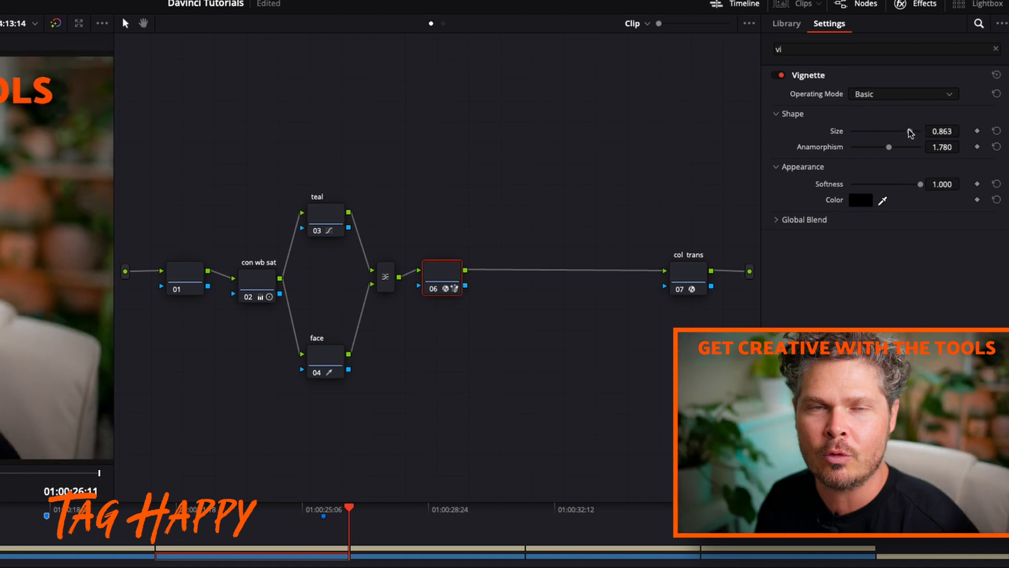
click(787, 220)
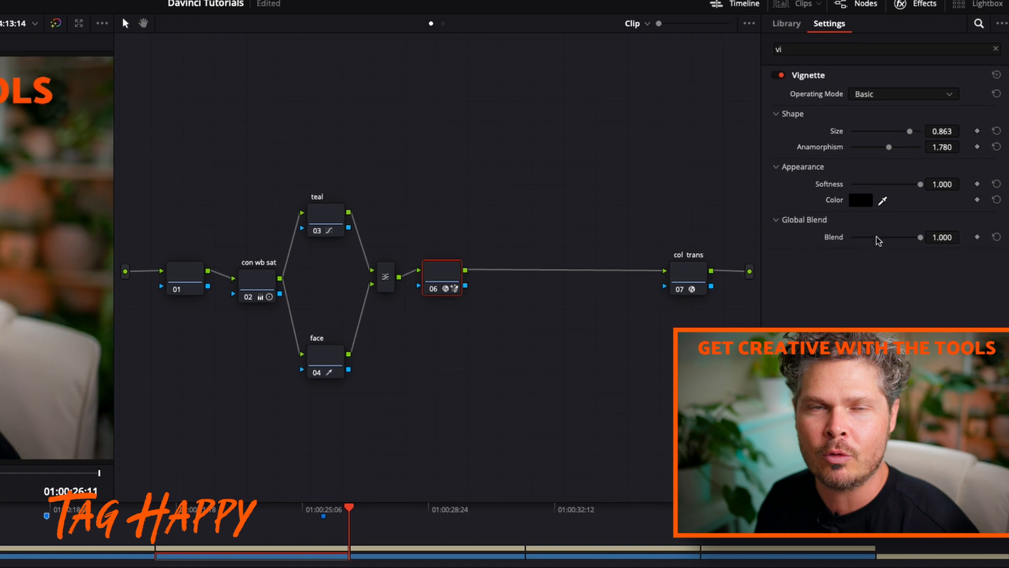
click(877, 237)
drag(879, 239, 871, 240)
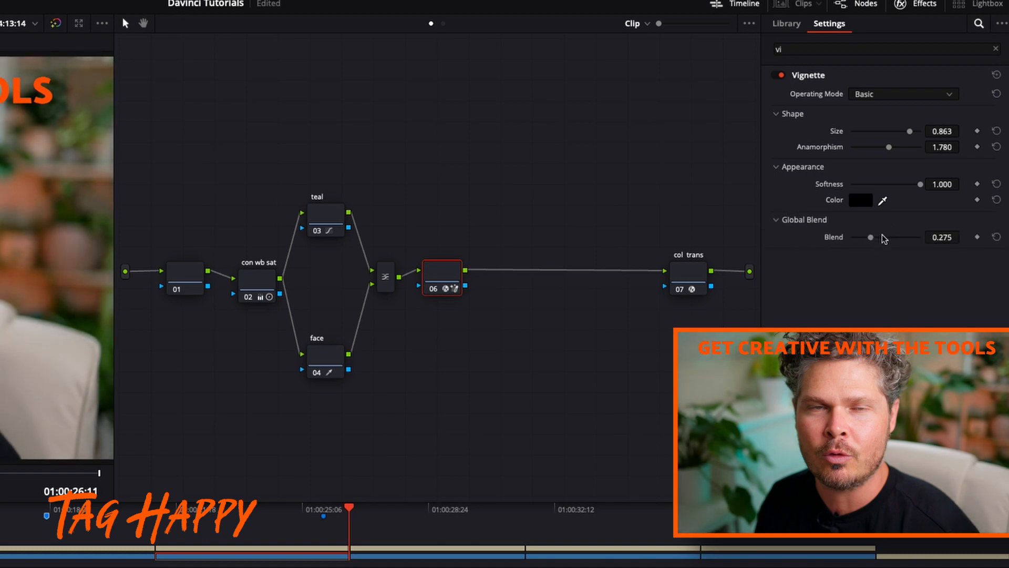
Switch the Vignette off and on repeatedly to compare its effect, and view an earlier frame of the clip
click(781, 76)
click(781, 77)
click(781, 76)
click(781, 76)
click(782, 76)
click(781, 76)
click(782, 77)
click(781, 76)
click(781, 76)
click(781, 76)
click(323, 495)
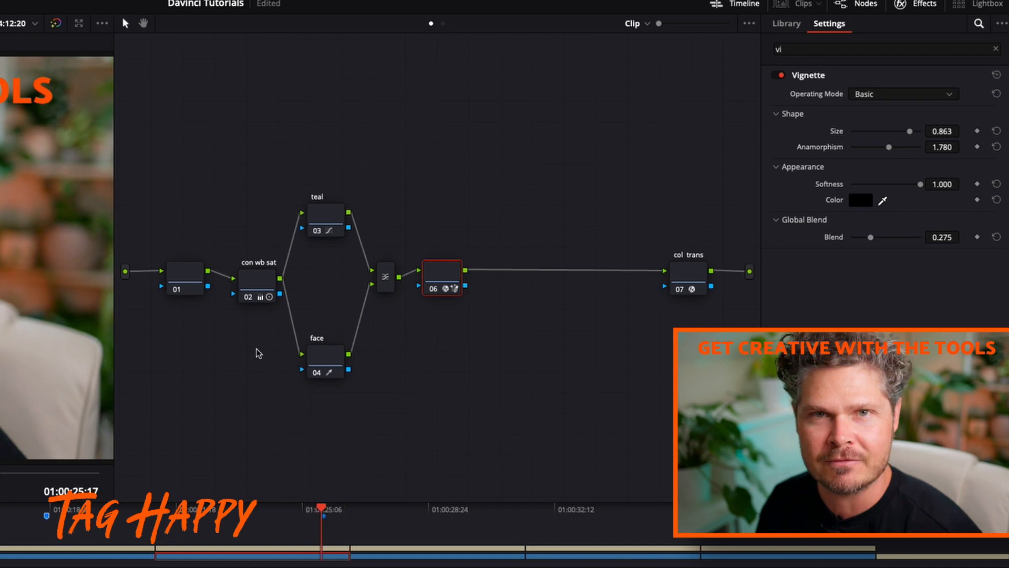
Add a serial node after the vignette node and apply the Glow effect to it
right_click(438, 275)
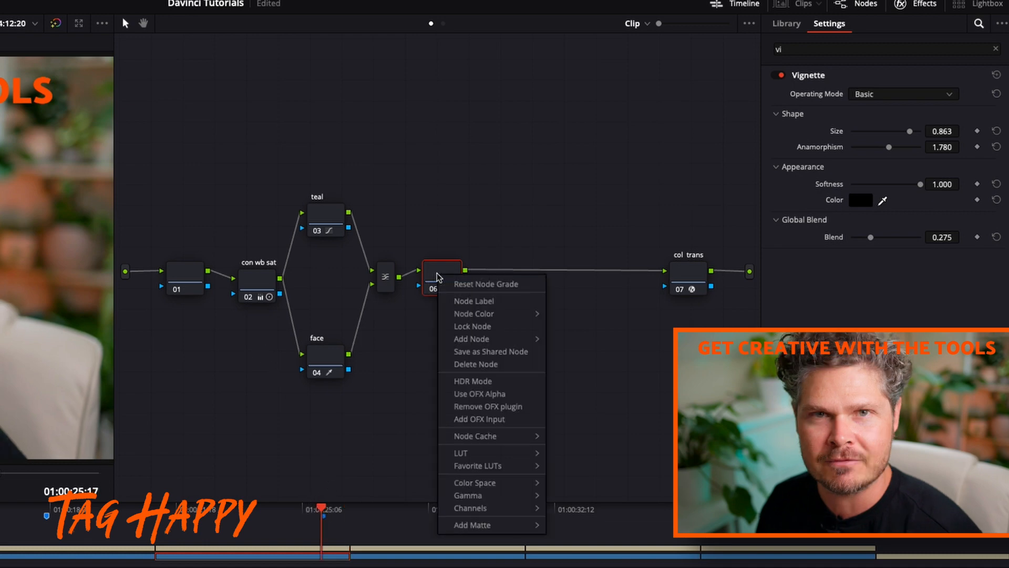
mouse_move(476, 339)
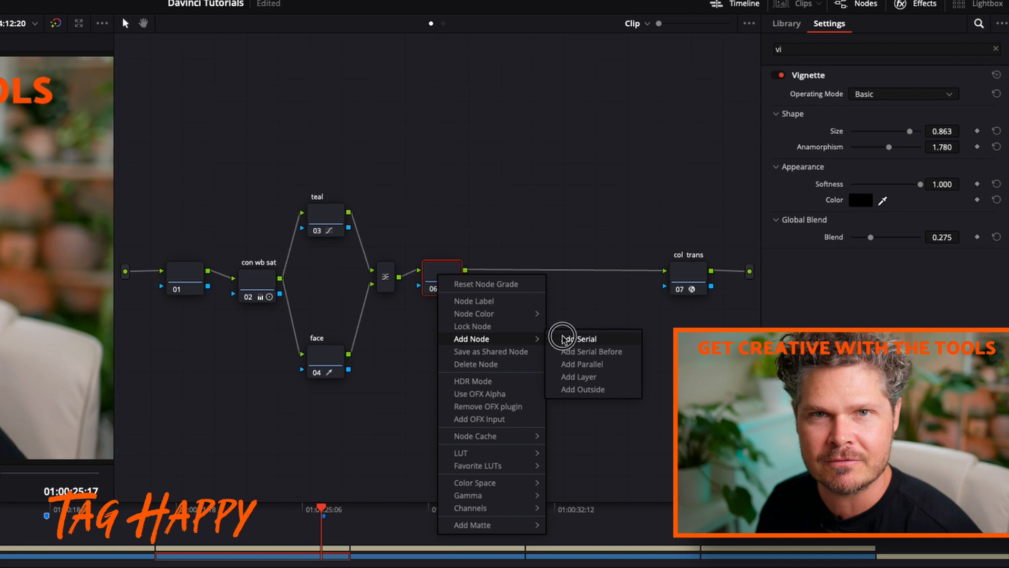
click(561, 336)
drag(504, 271, 508, 269)
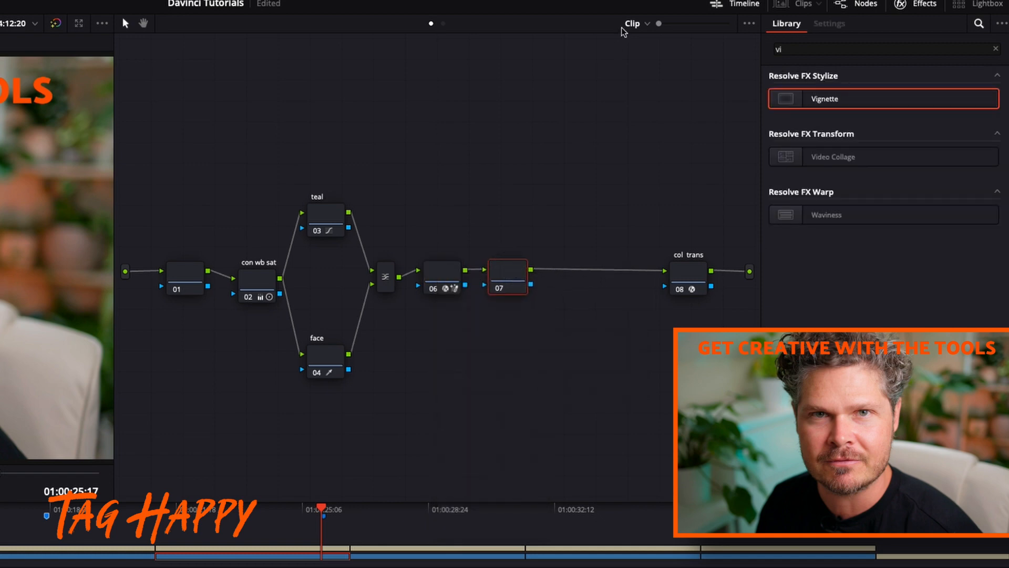
click(777, 49)
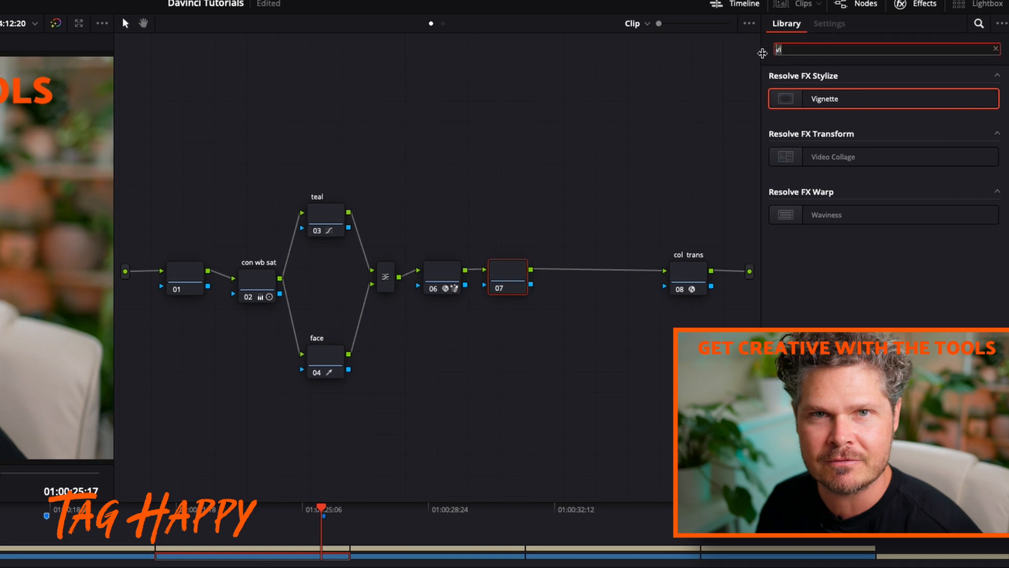
text(glow)
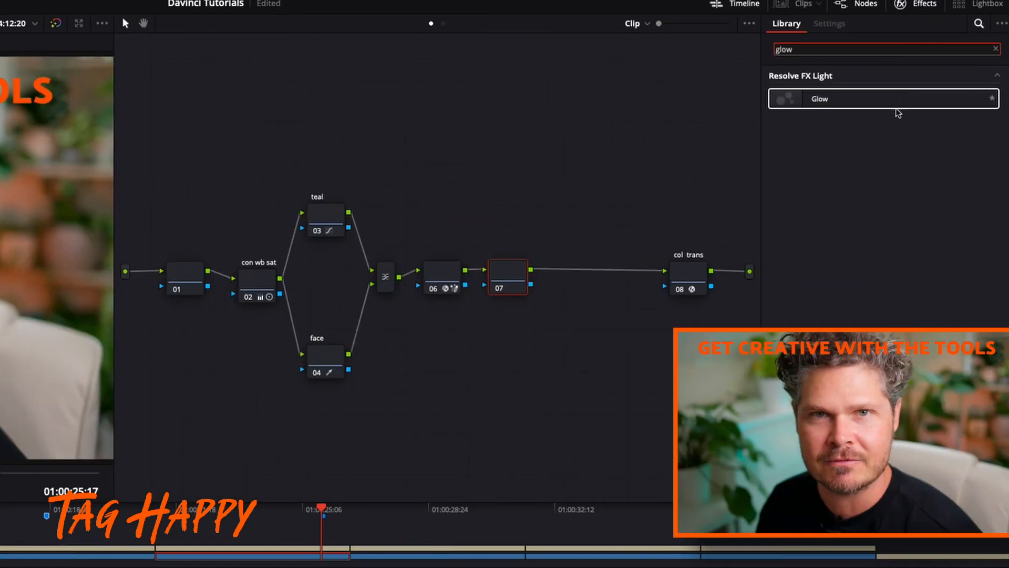
drag(897, 108, 509, 277)
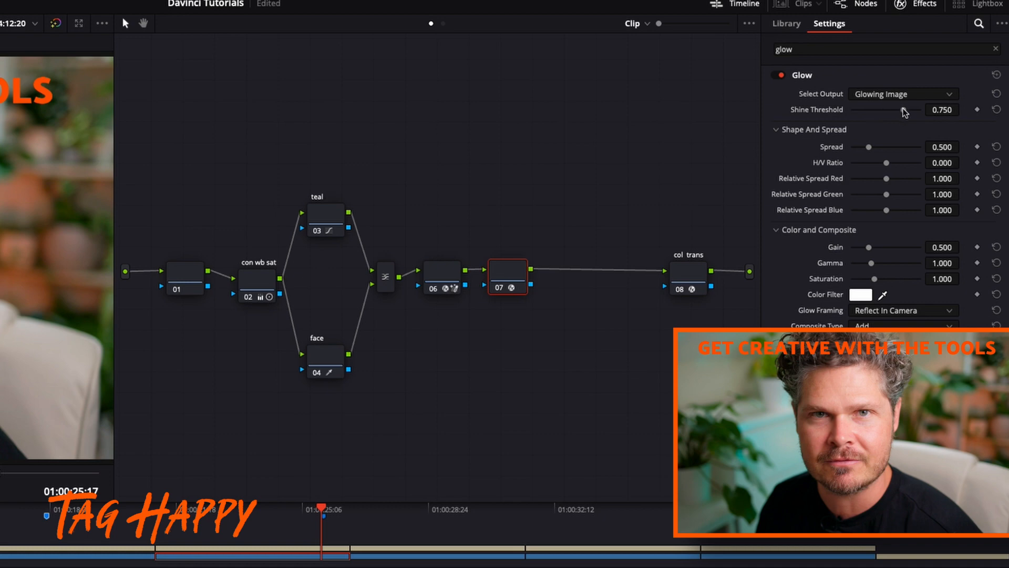
Lower the Glow's Shine Threshold to 0.550 and its Spread to 0.495
drag(904, 109, 887, 113)
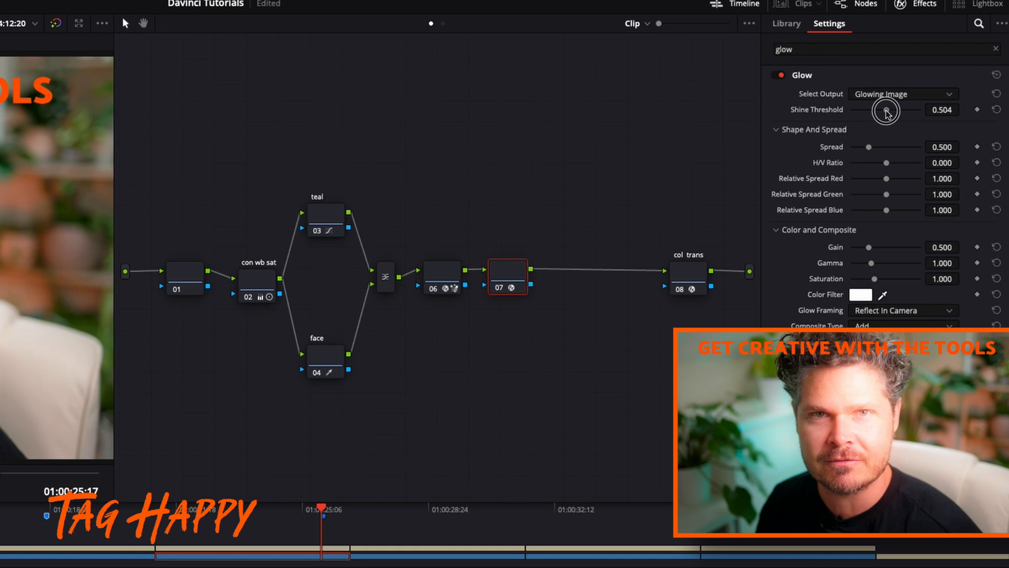
drag(887, 112, 892, 113)
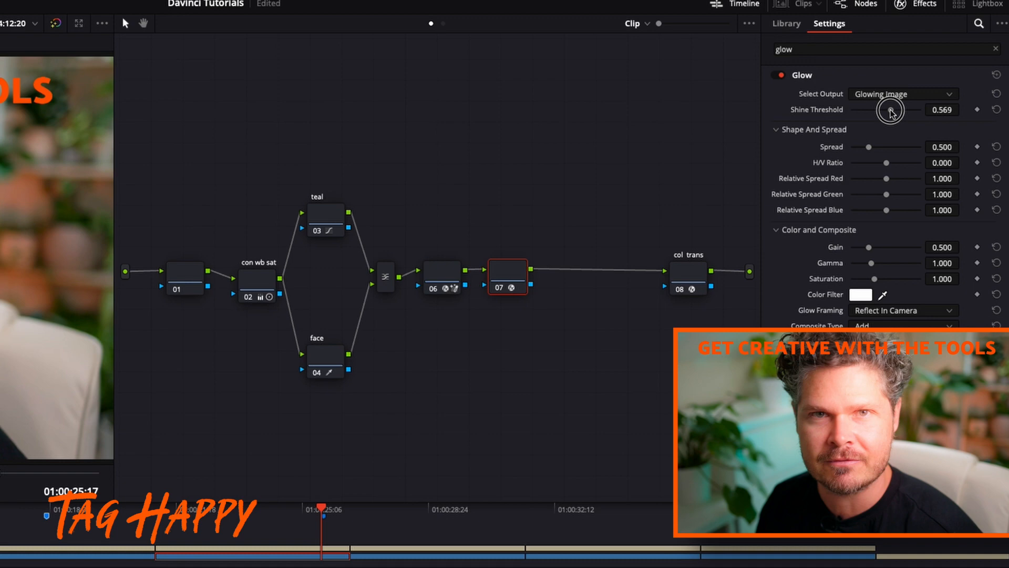
drag(891, 113, 892, 113)
drag(891, 112, 891, 111)
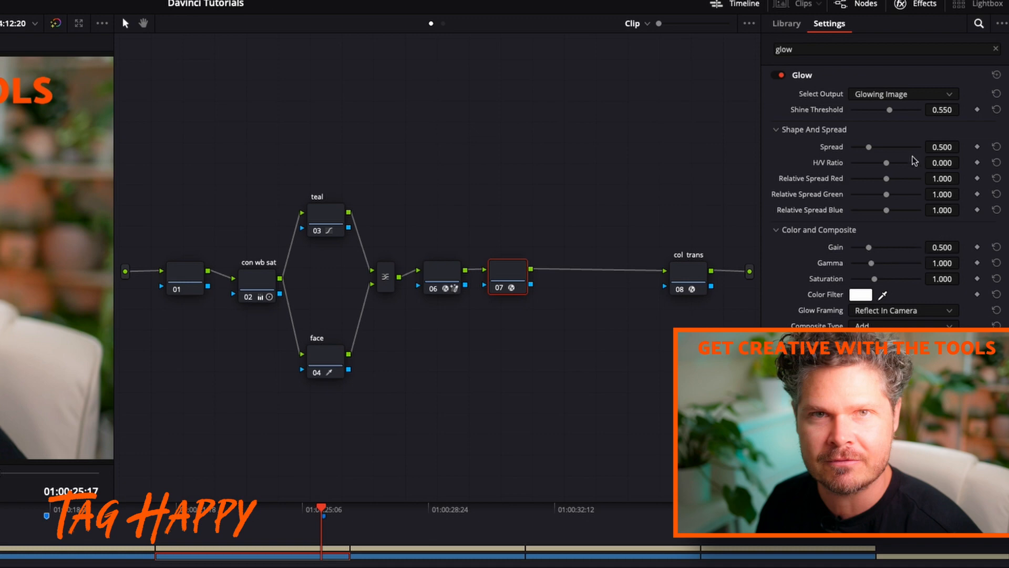
mouse_move(870, 148)
mouse_down()
mouse_move(909, 149)
mouse_move(854, 148)
mouse_move(869, 149)
mouse_up()
Set the Glow's Gain to 0.150 and compare the image with the effect off and on
click(945, 247)
key(BackSpace)
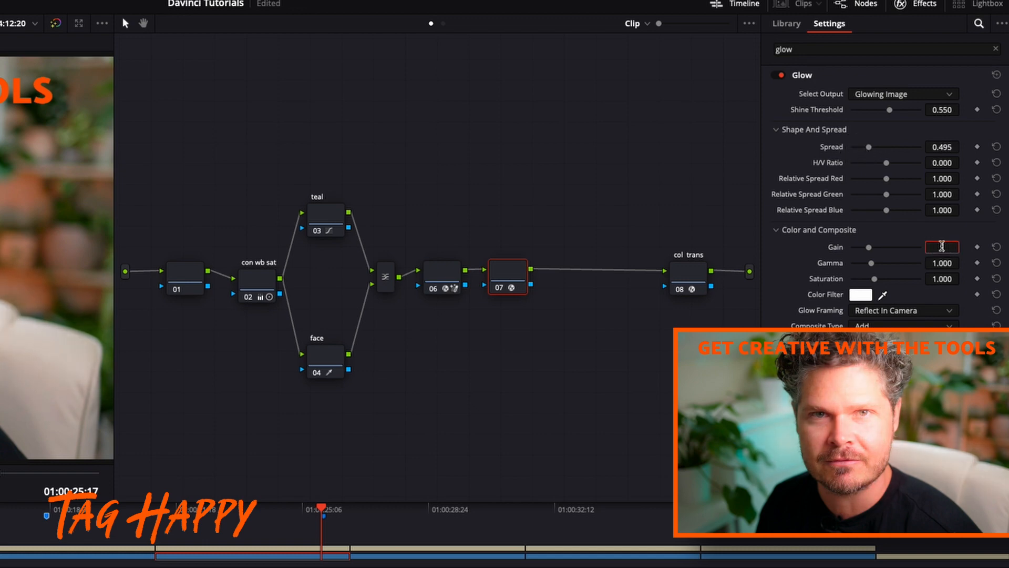
text(.15)
key(Return)
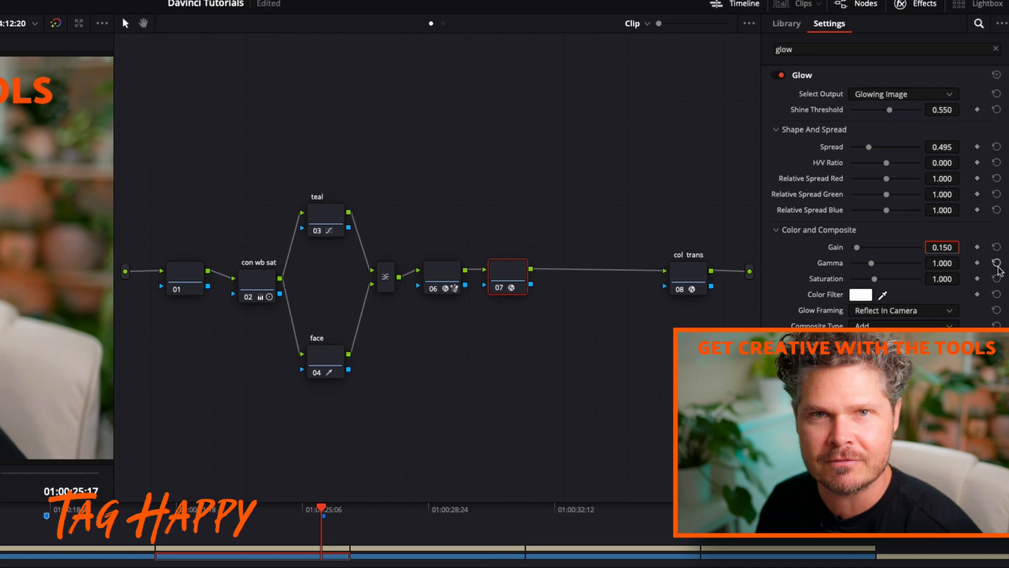
click(778, 75)
click(778, 76)
click(777, 75)
click(778, 77)
Add a serial node after the glow node and apply the Sharpen Edges effect to it
drag(512, 277, 515, 275)
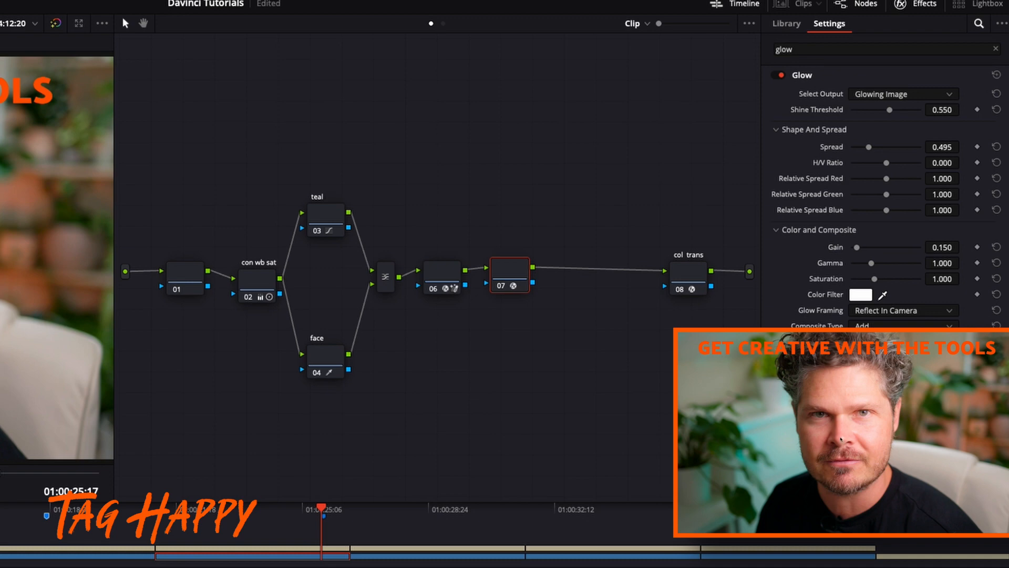
right_click(502, 269)
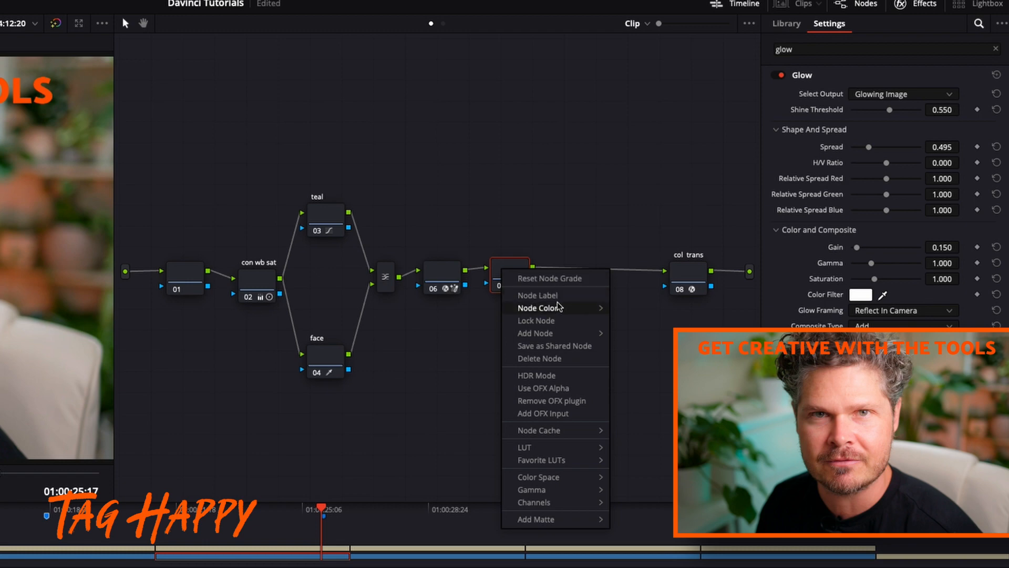
mouse_move(562, 333)
click(646, 335)
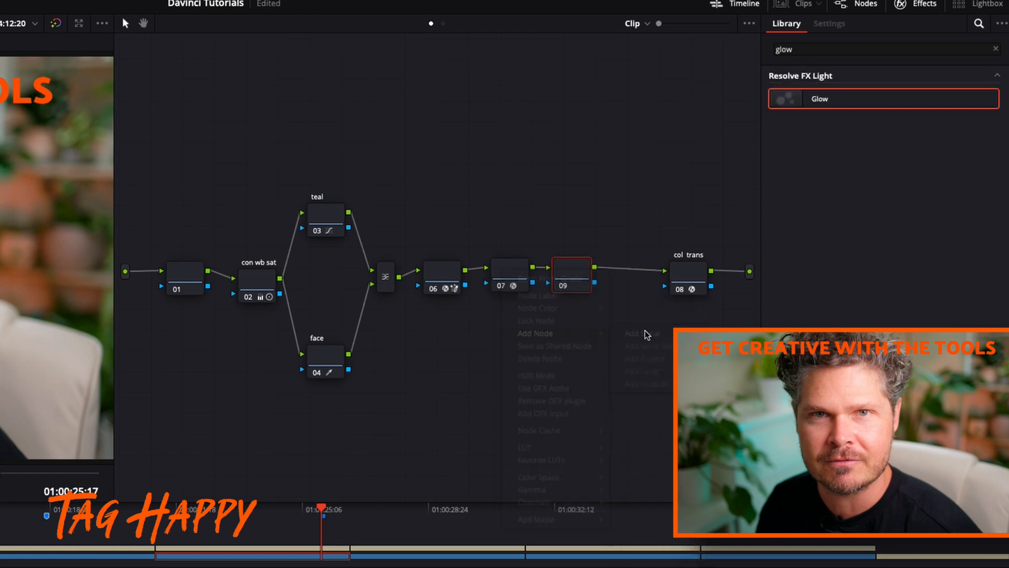
drag(567, 264, 570, 264)
double_click(814, 49)
text(shar)
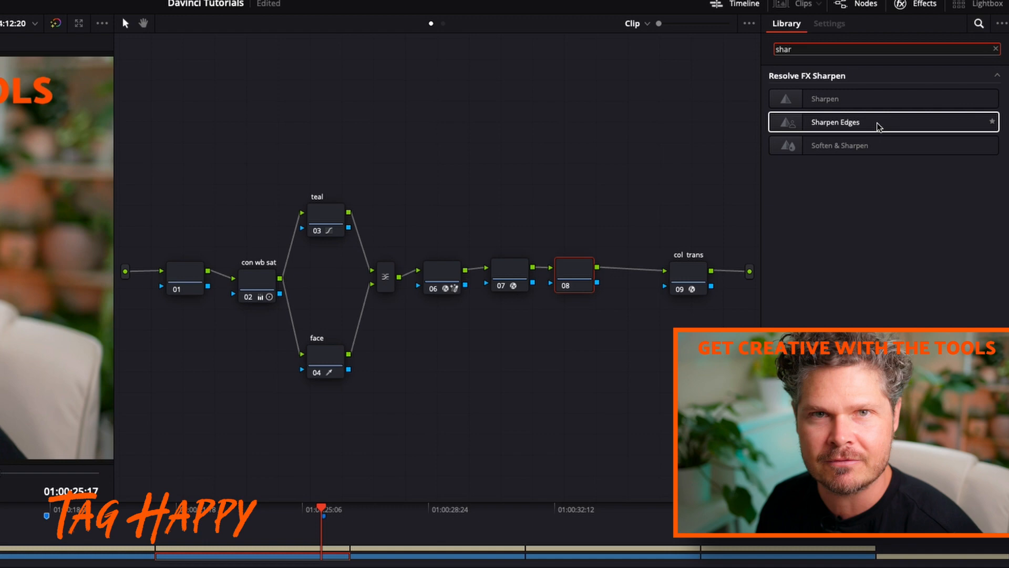
drag(877, 126, 573, 273)
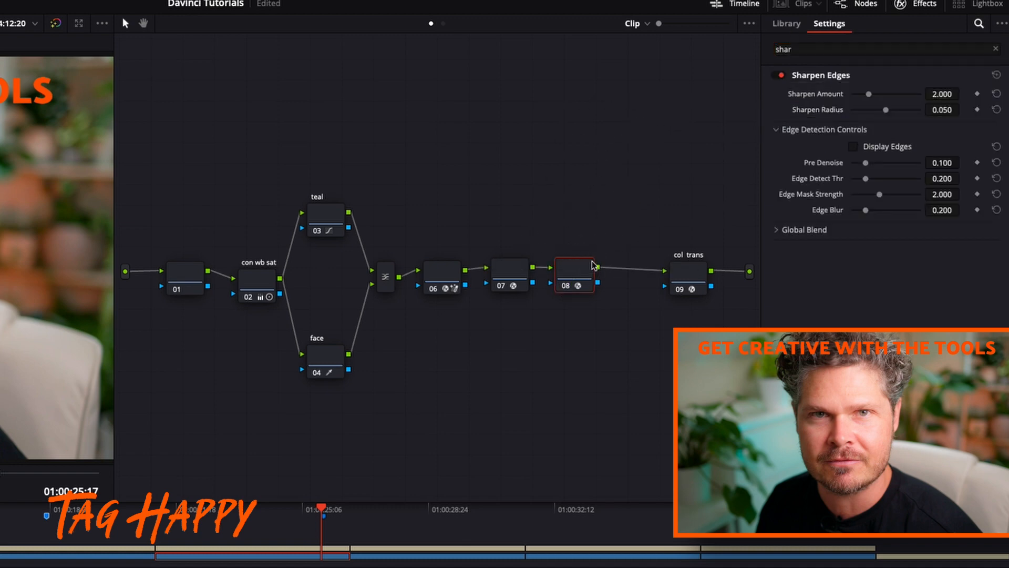
Set the Sharpen Amount to 1 and compare the face close up with Sharpen Edges off and on
click(941, 93)
text(1)
key(Return)
click(779, 75)
click(780, 75)
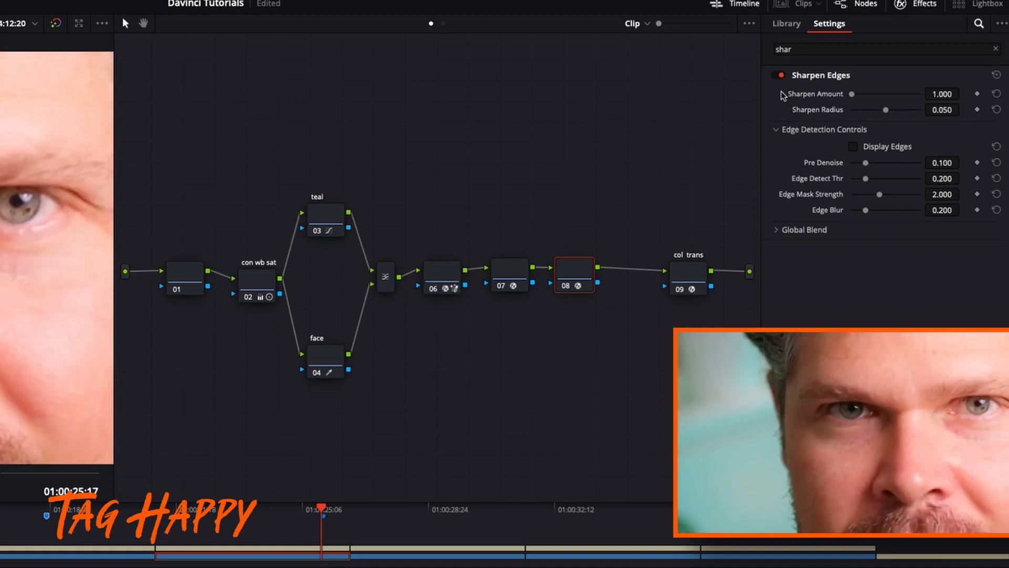
click(778, 75)
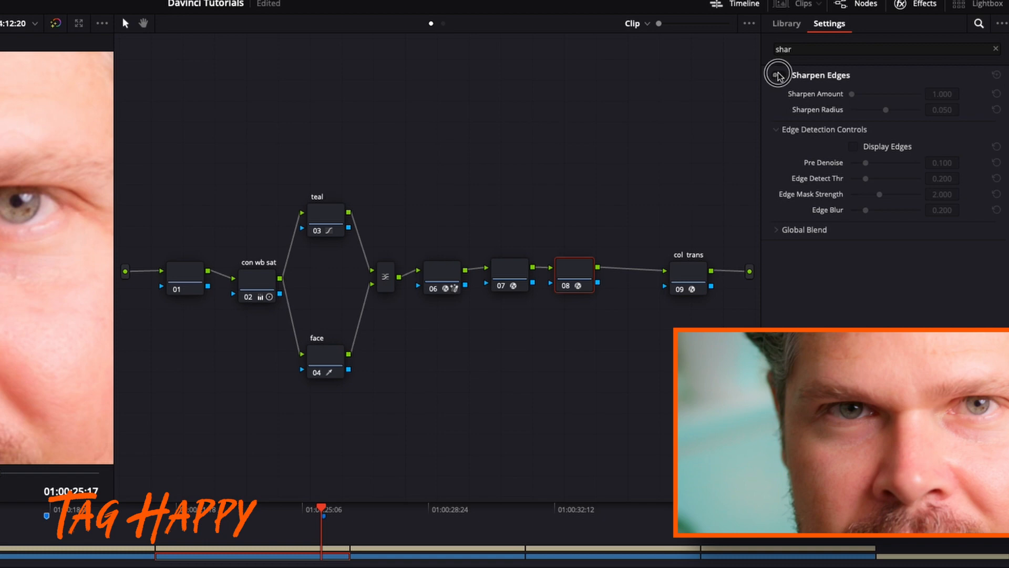
click(779, 76)
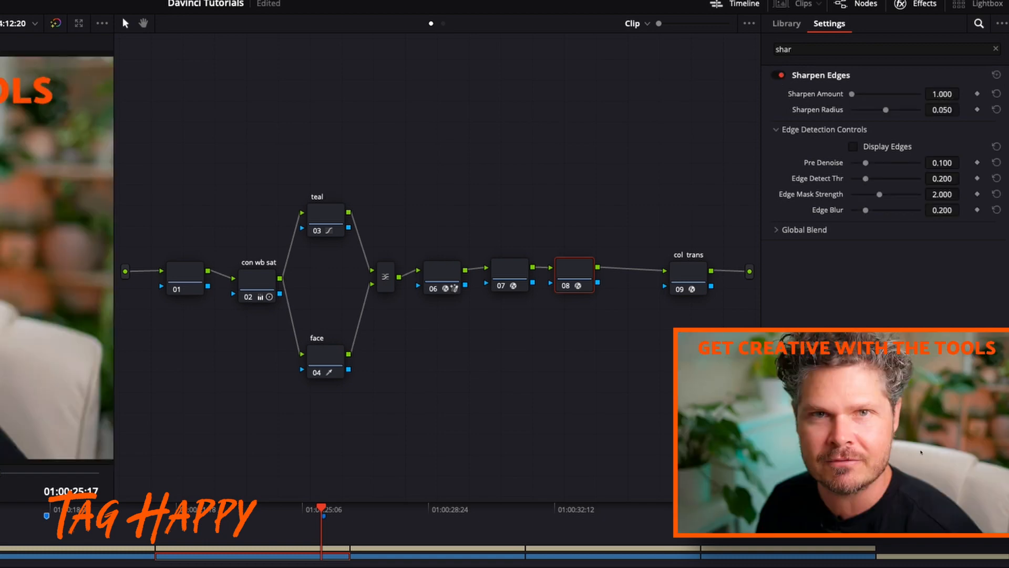
Label the Sharpen Edges node "sharp" and the Glow node before it "glow"
right_click(574, 266)
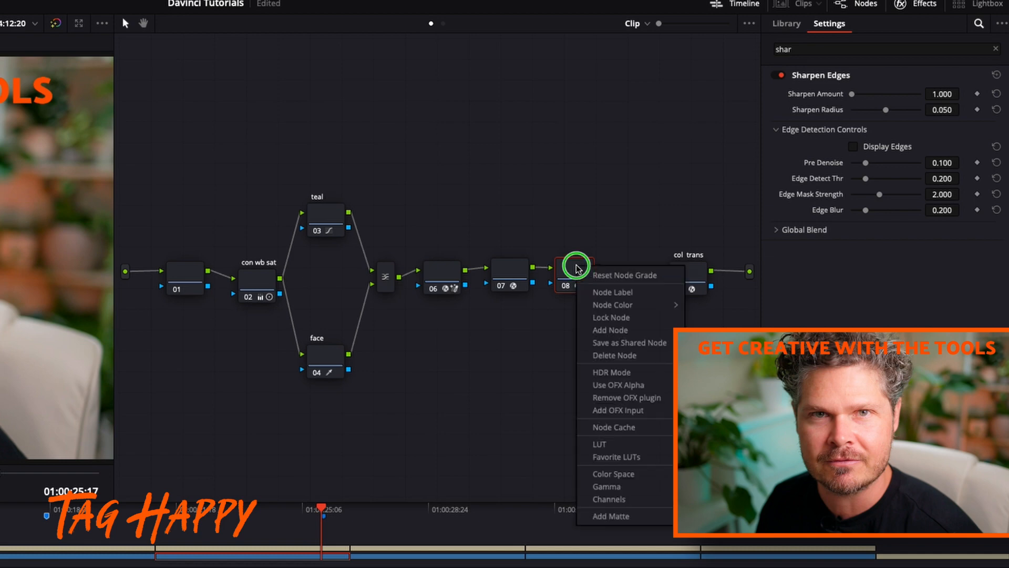
click(590, 291)
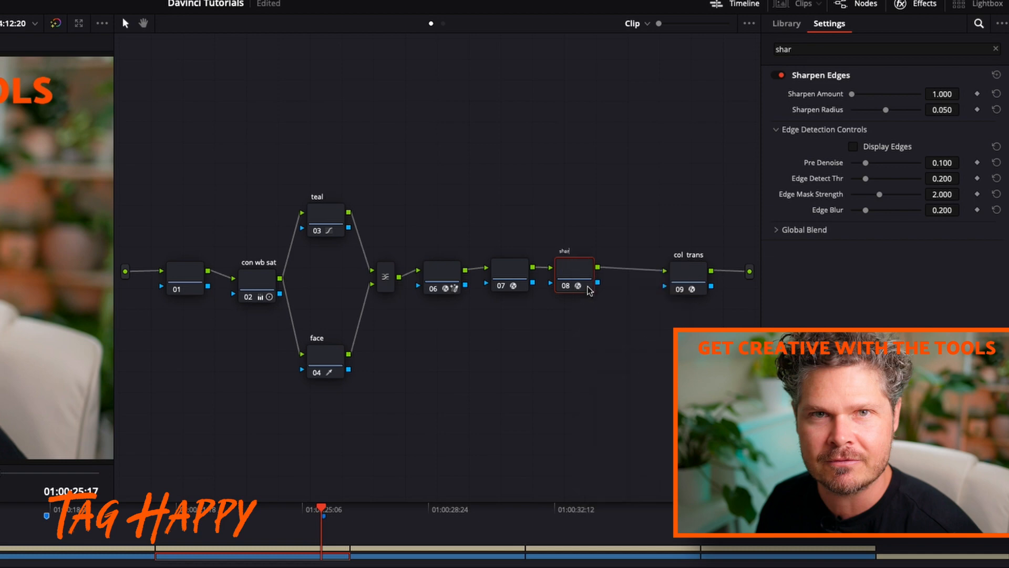
text(sharp)
click(522, 273)
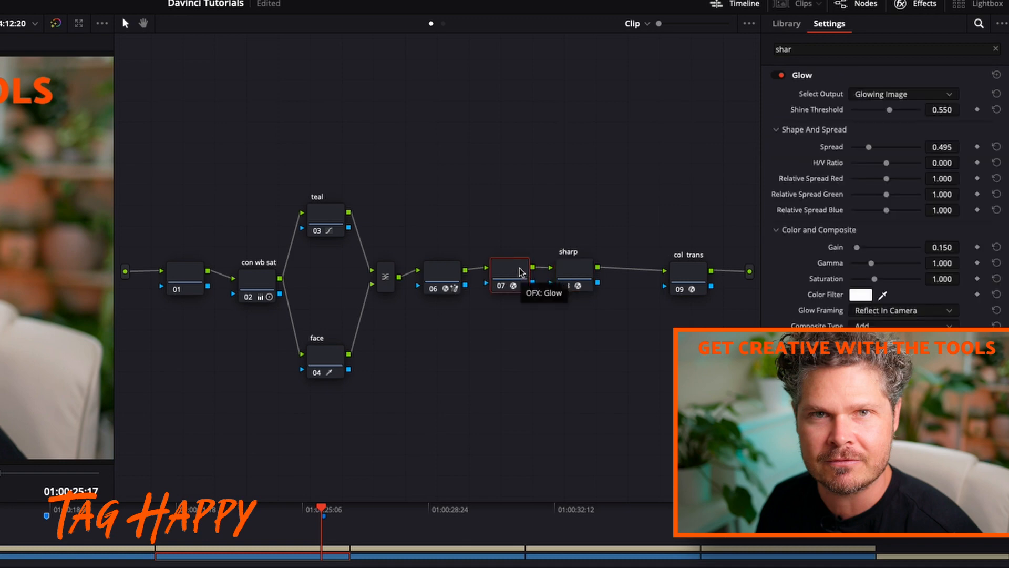
right_click(521, 271)
click(550, 290)
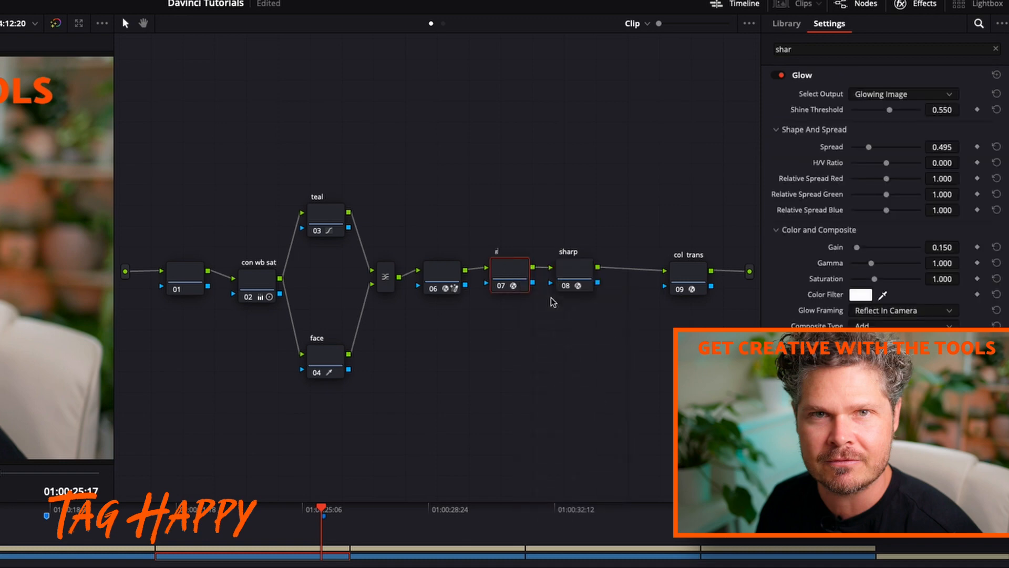
key(Return)
Add a serial node after the sharp node and apply the Film Grain effect to it
right_click(572, 274)
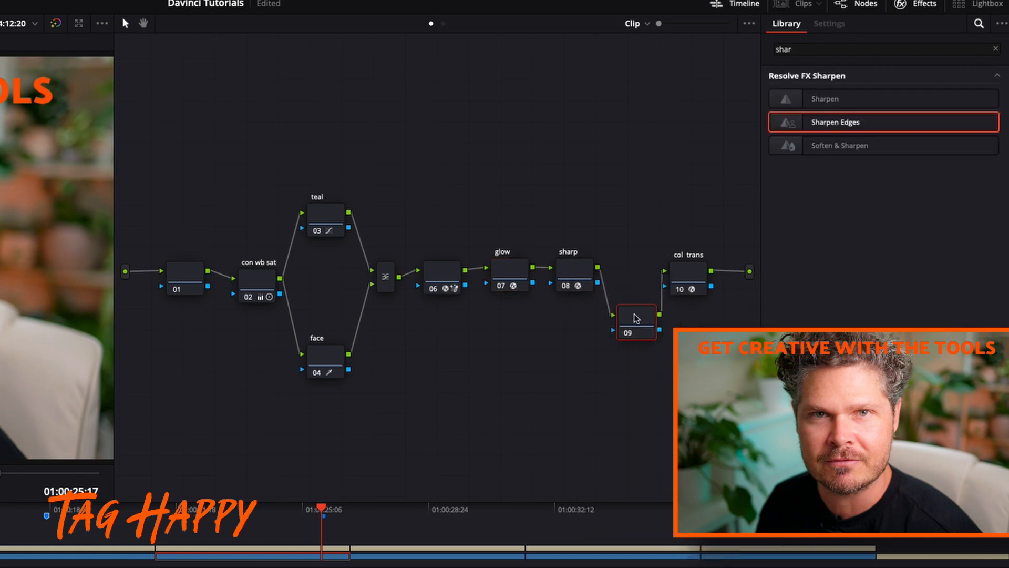
drag(637, 315, 631, 277)
double_click(837, 51)
text(grain)
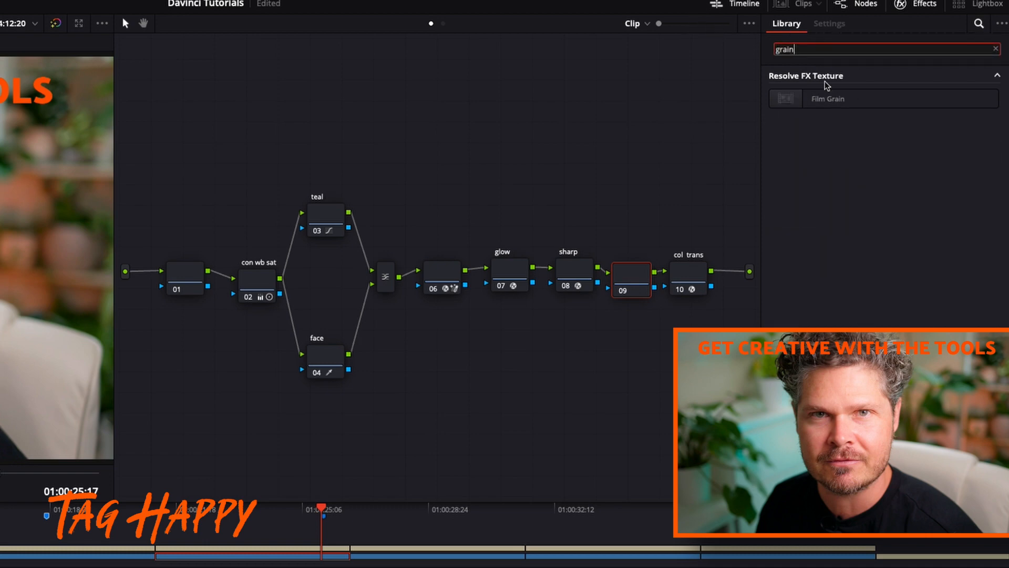
drag(828, 98, 635, 287)
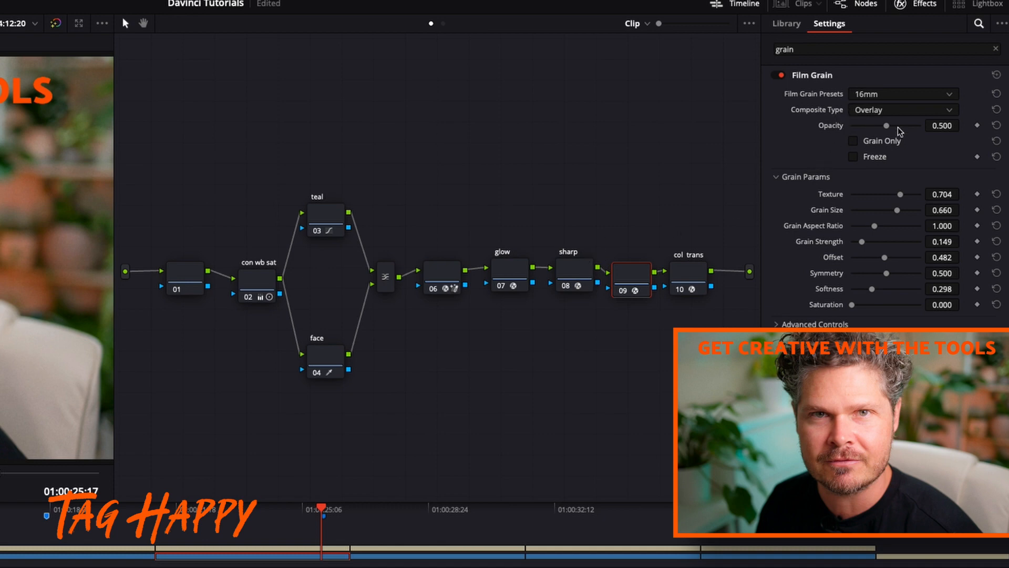
Try a different Texture for the Film Grain and reset its Texture and Grain Size to their defaults
mouse_move(913, 198)
mouse_down()
mouse_move(927, 195)
mouse_move(818, 200)
mouse_move(903, 209)
mouse_move(915, 206)
mouse_move(907, 197)
mouse_move(925, 196)
mouse_move(837, 194)
mouse_move(899, 201)
mouse_up()
click(997, 195)
click(994, 210)
Raise the Film Grain's Midtones to 0.688 in the advanced controls and compare the image with the effect off and on
click(818, 323)
drag(887, 358, 900, 358)
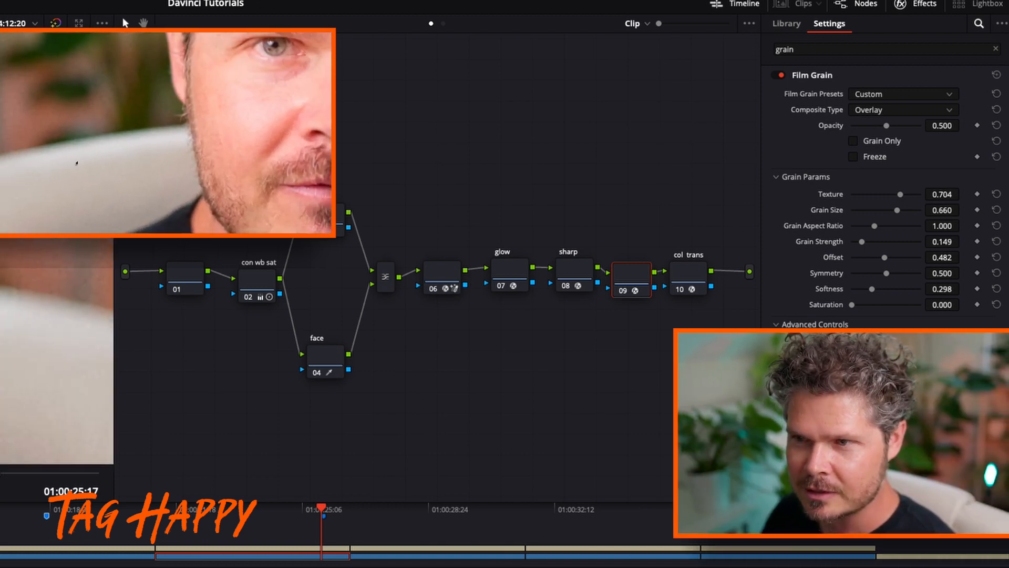
click(779, 77)
click(779, 77)
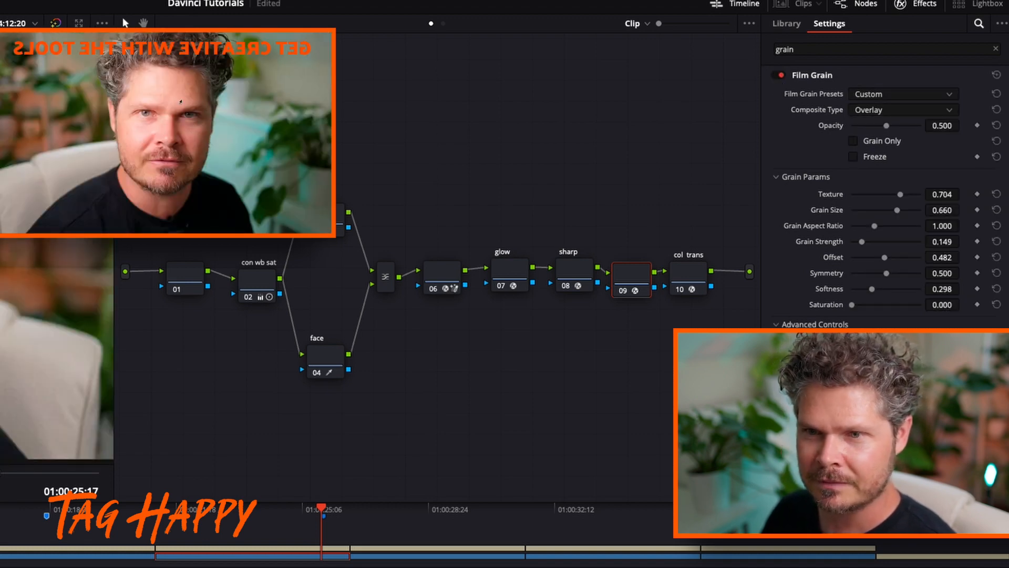
Add a serial node between the film grain node and the col trans node, and place it below the chain
drag(629, 270, 631, 266)
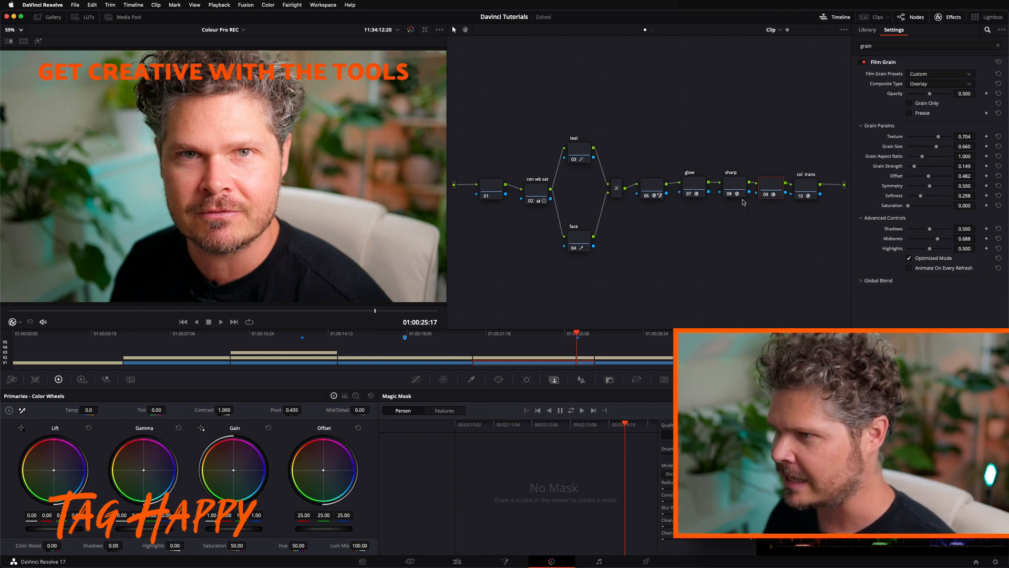
right_click(773, 184)
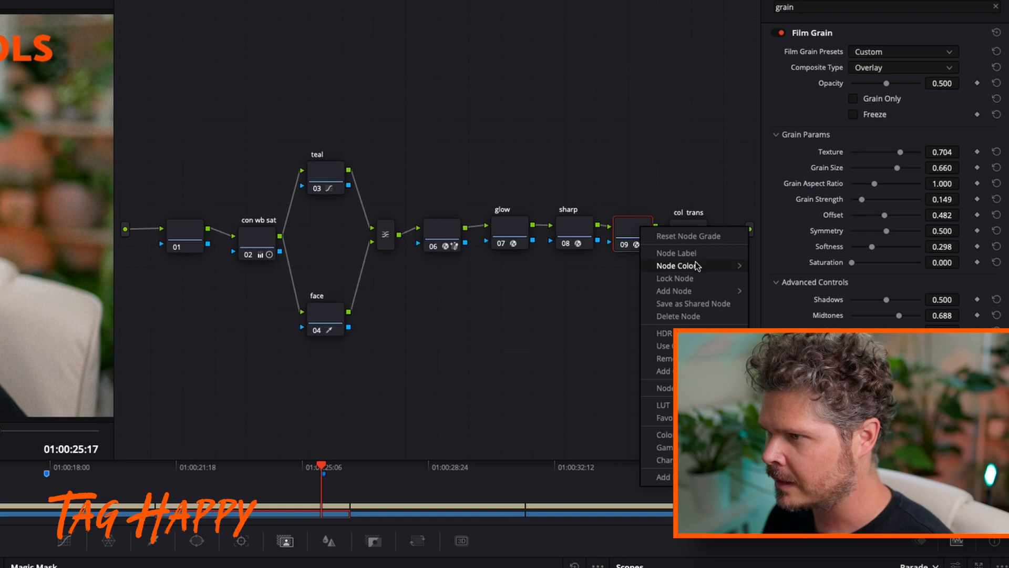
mouse_move(683, 291)
click(766, 292)
drag(689, 282, 653, 343)
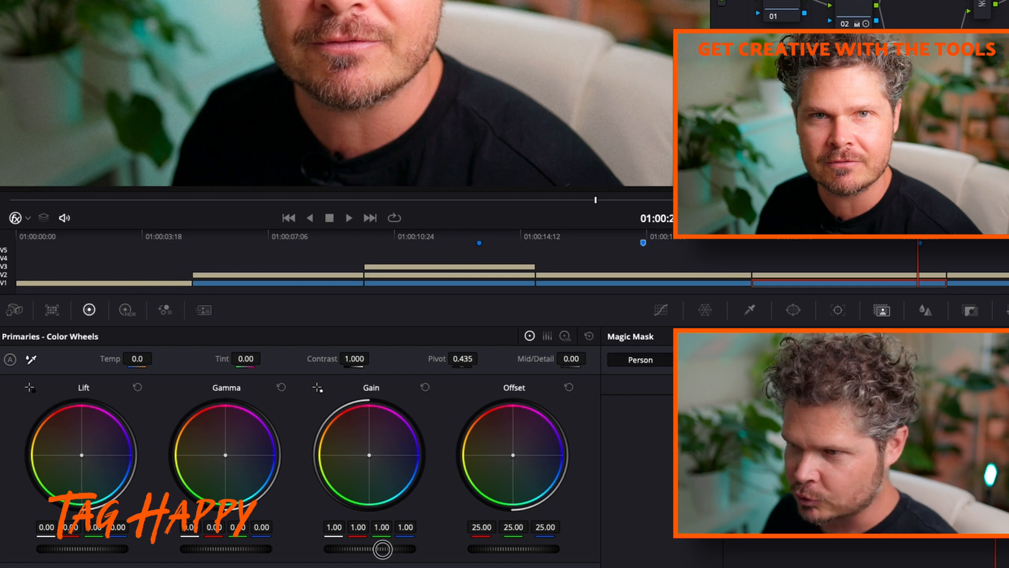
Lower the new node's Gain to 0.93, raise its Lift to 0.02, and compare the image with the node off and on
drag(378, 549, 348, 549)
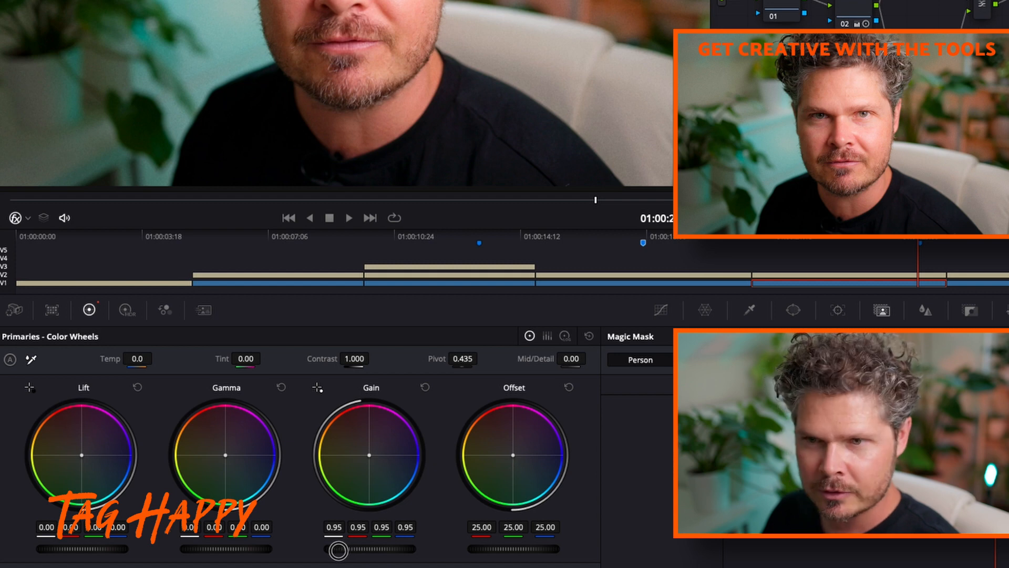
drag(338, 550, 330, 549)
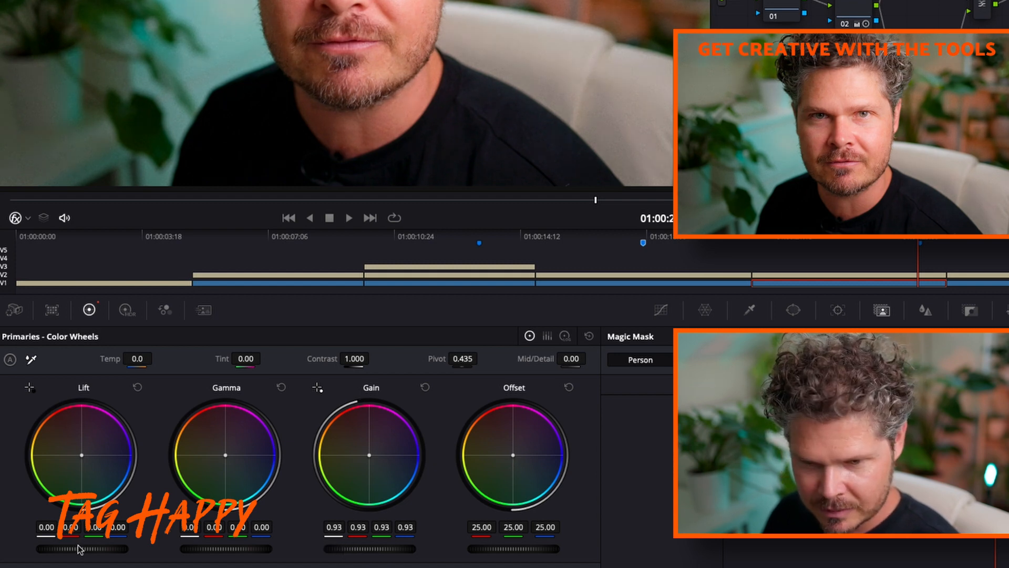
drag(79, 551, 106, 550)
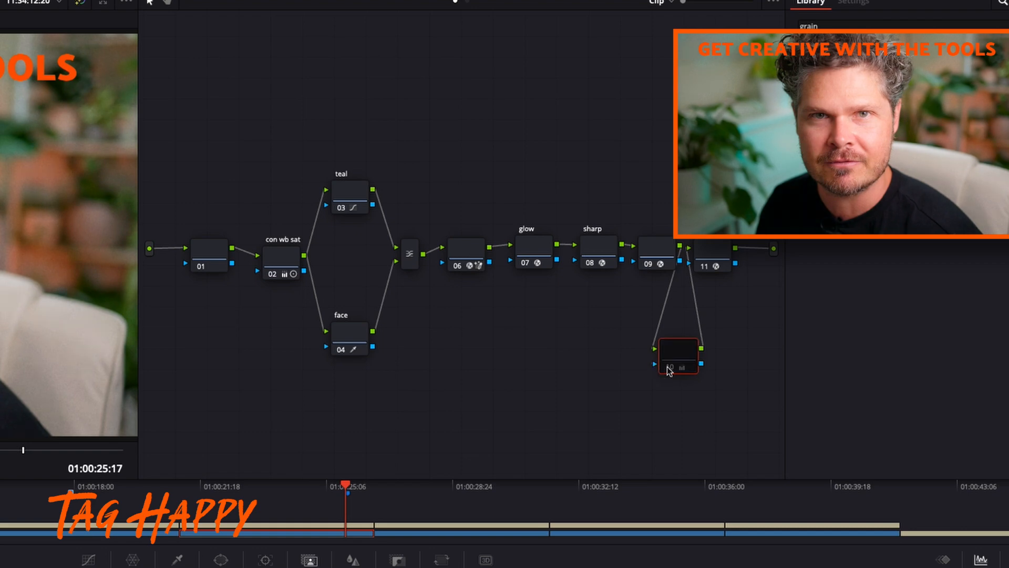
click(669, 370)
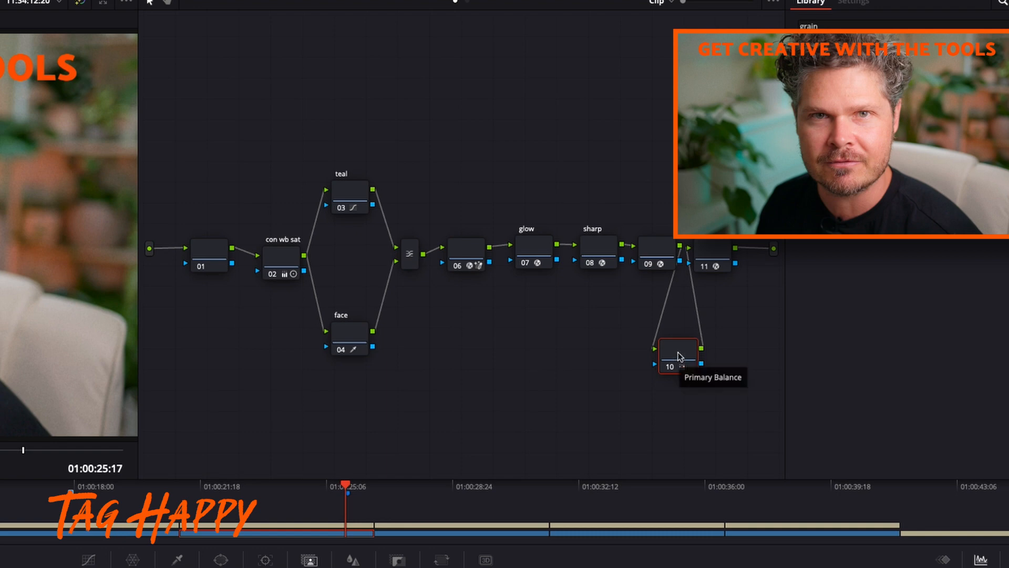
Label the new primary balance node "skin tne"
right_click(679, 355)
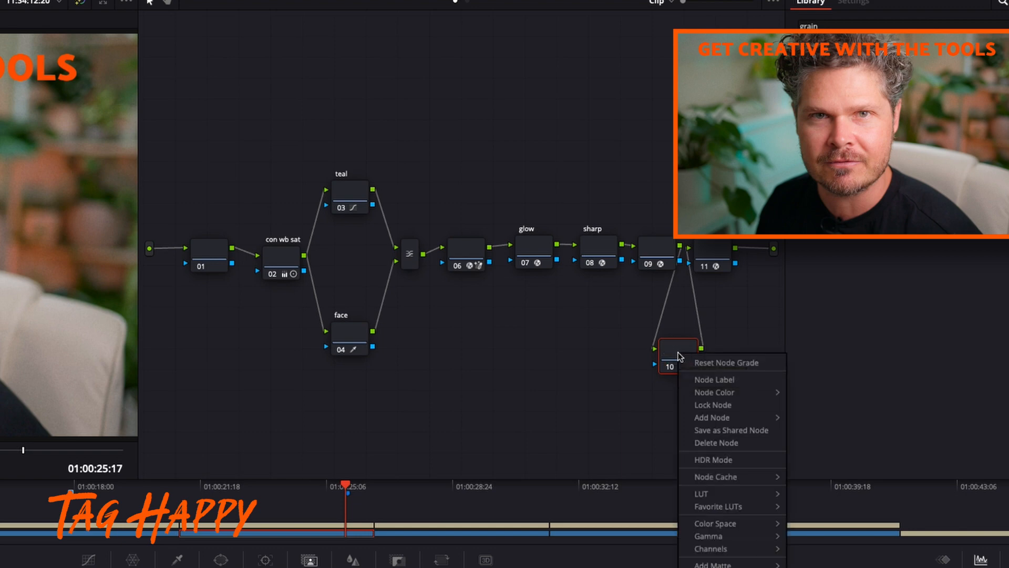
click(688, 378)
text(skin tne)
key(Return)
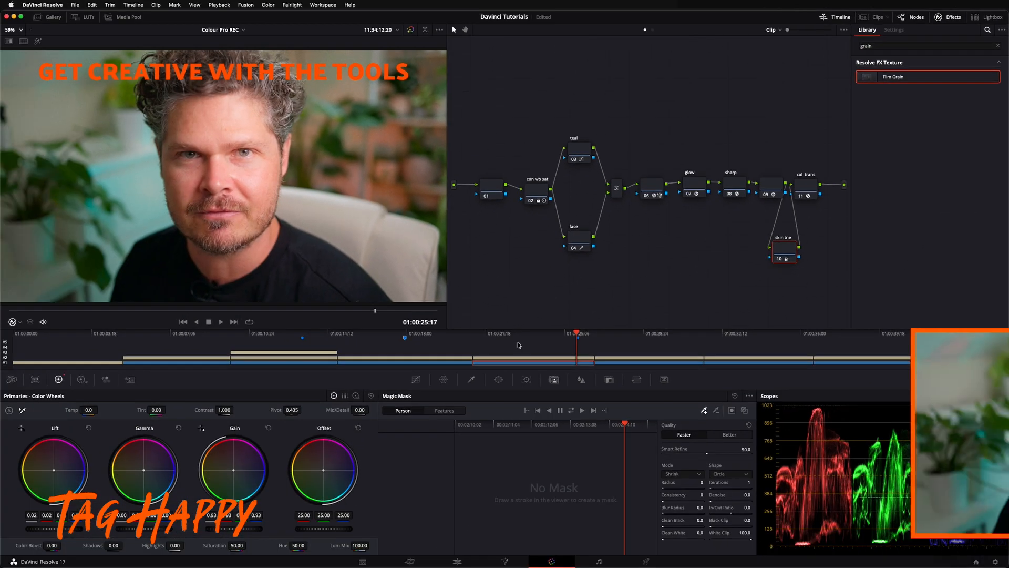
Review the grading stages along the timeline, from the out-of-camera clip through the matched and two-tone clips to the creatively graded clip
click(171, 340)
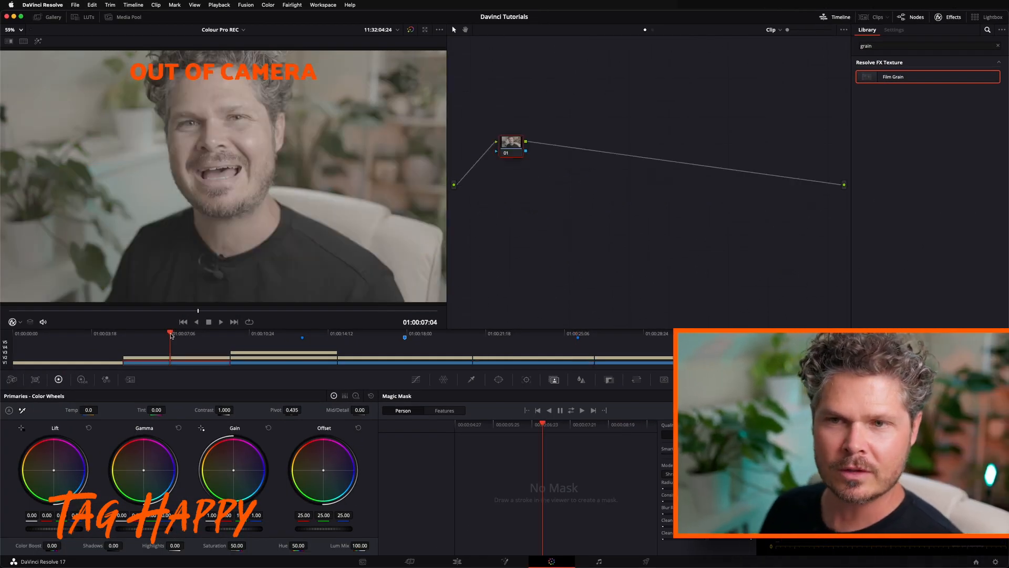
click(291, 337)
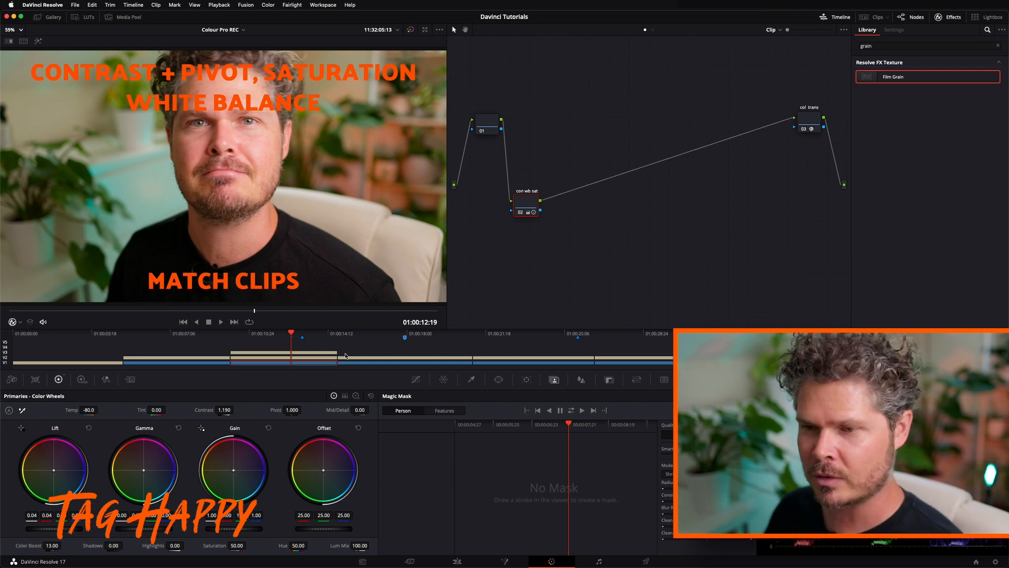
click(404, 334)
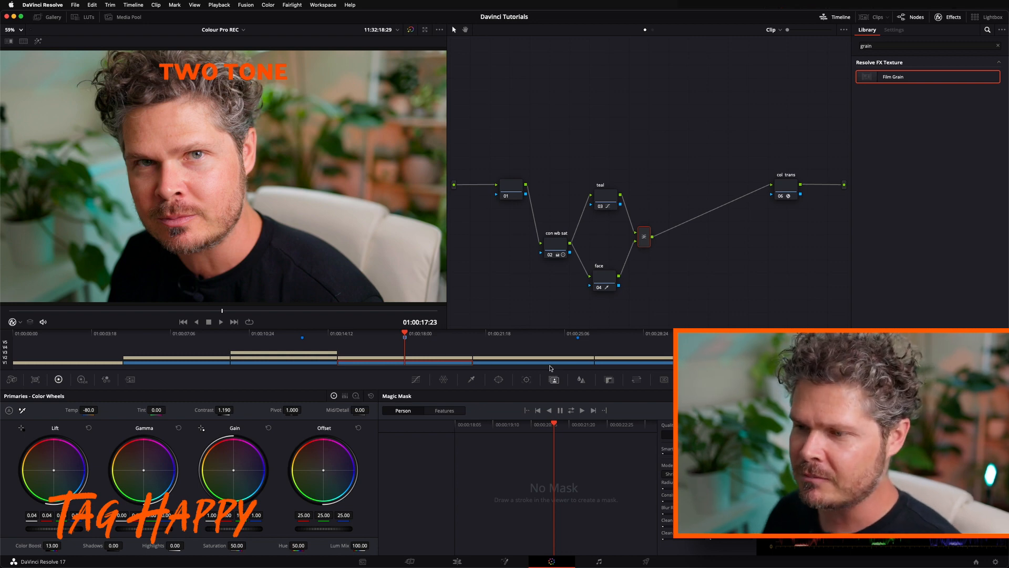
click(574, 332)
drag(574, 332, 577, 334)
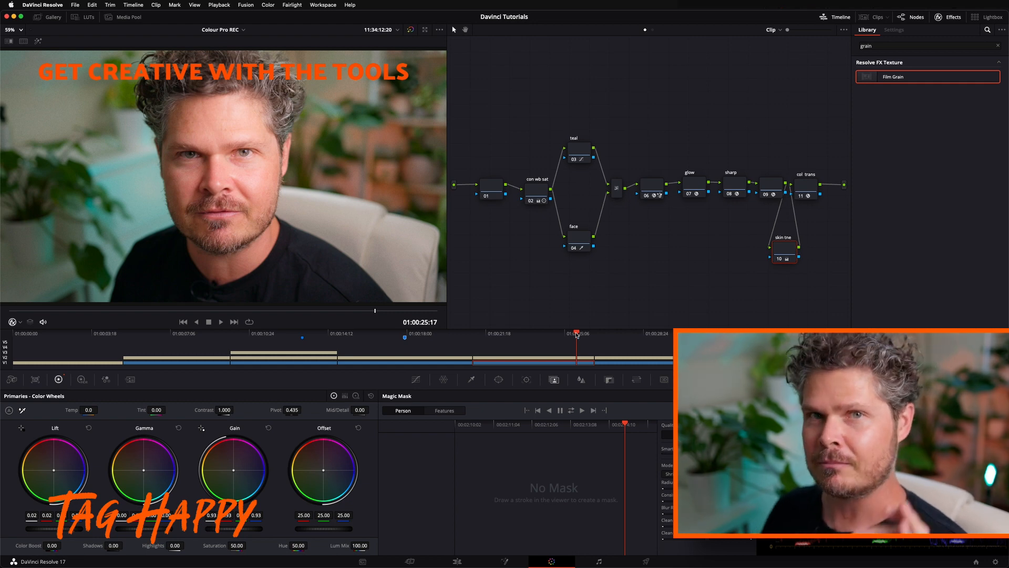
View the Bladerunner 2049 and The Matrix reference stills further along the timeline and return to the overview at its start
click(657, 333)
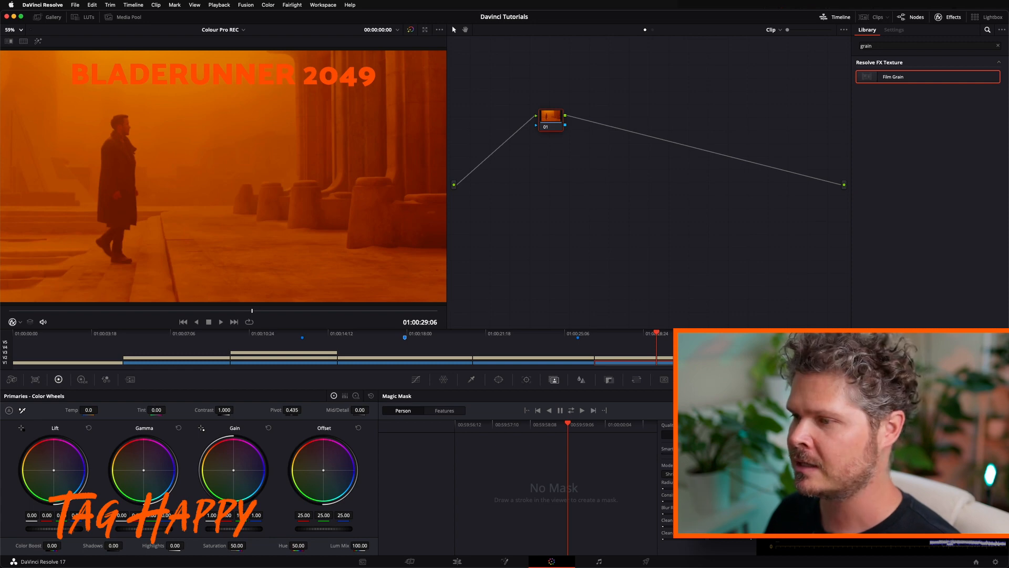
click(758, 334)
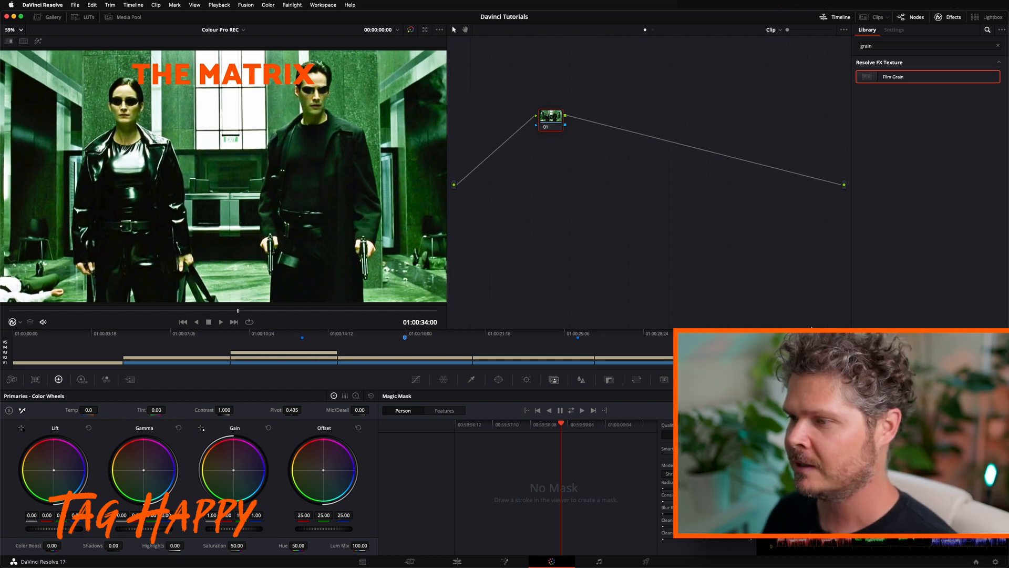
click(854, 333)
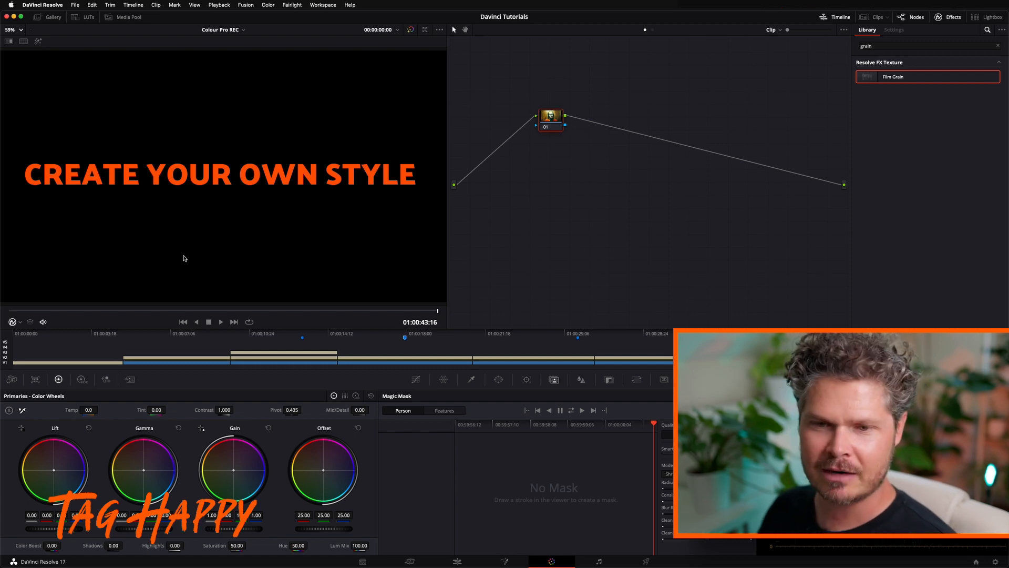
click(13, 334)
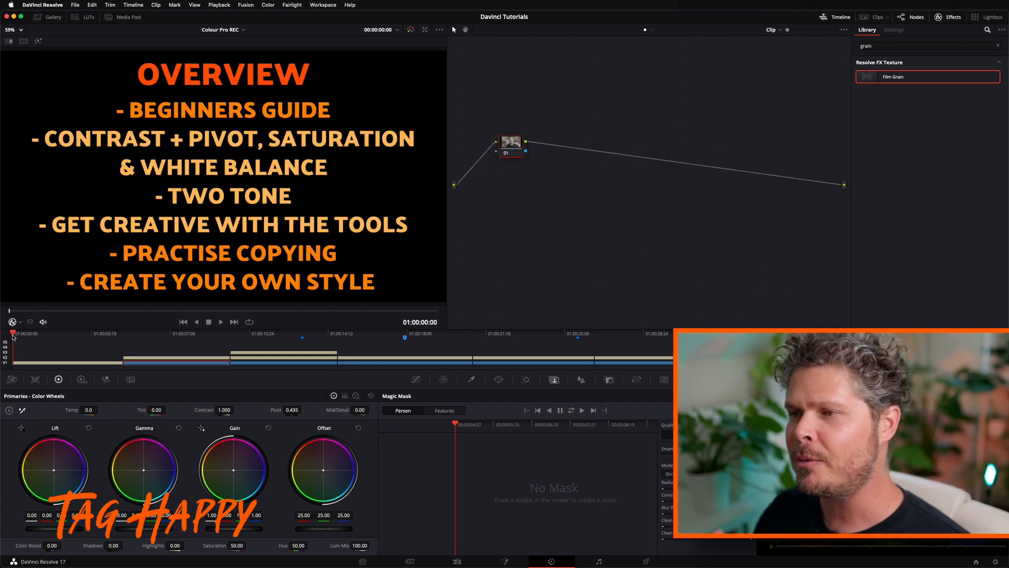